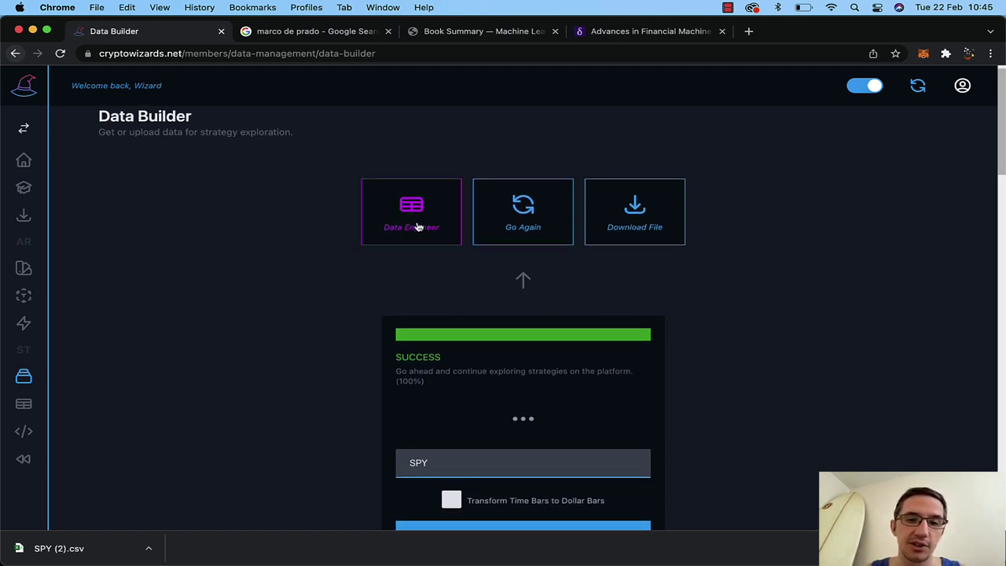
Step: Open the SPY file in the Data Engineer and look over all of its table columns
left_click(418, 227)
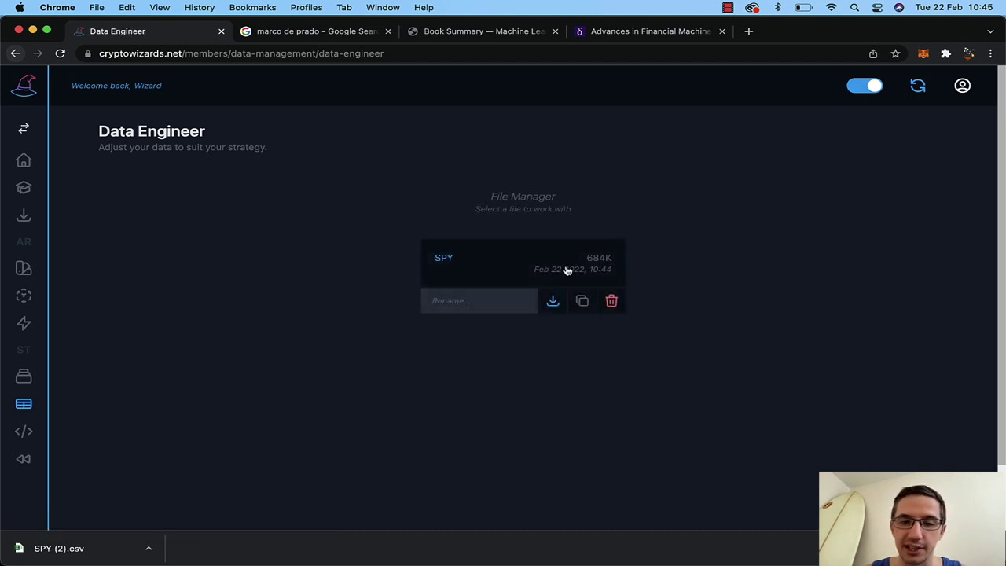
left_click(535, 253)
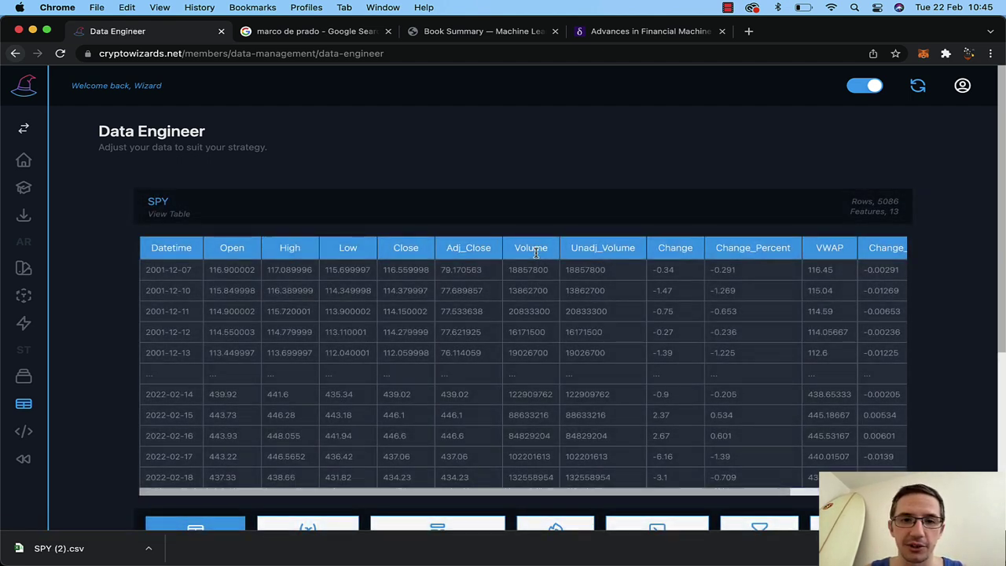
scroll(561, 320, "down", 1)
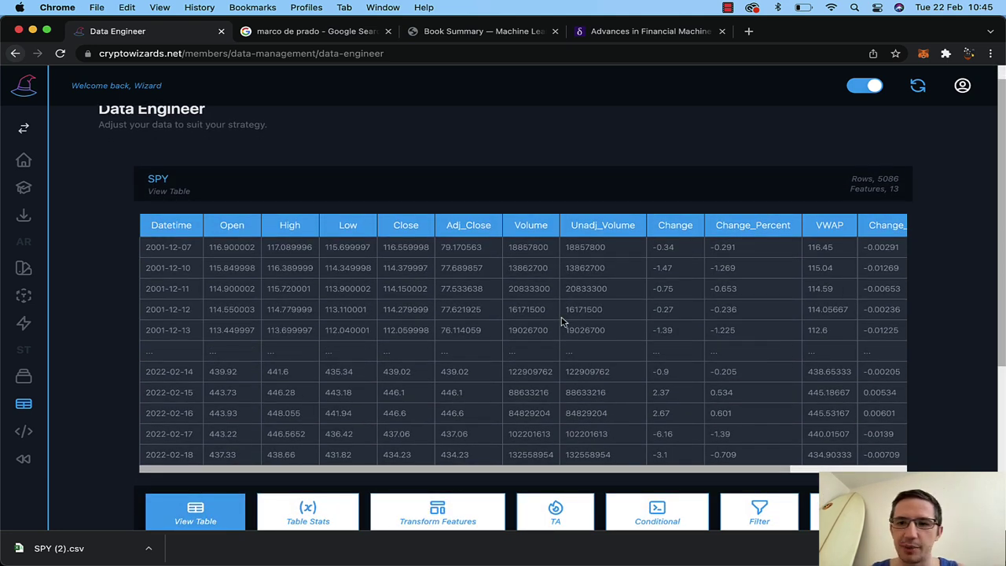
scroll(561, 321, "right", 4)
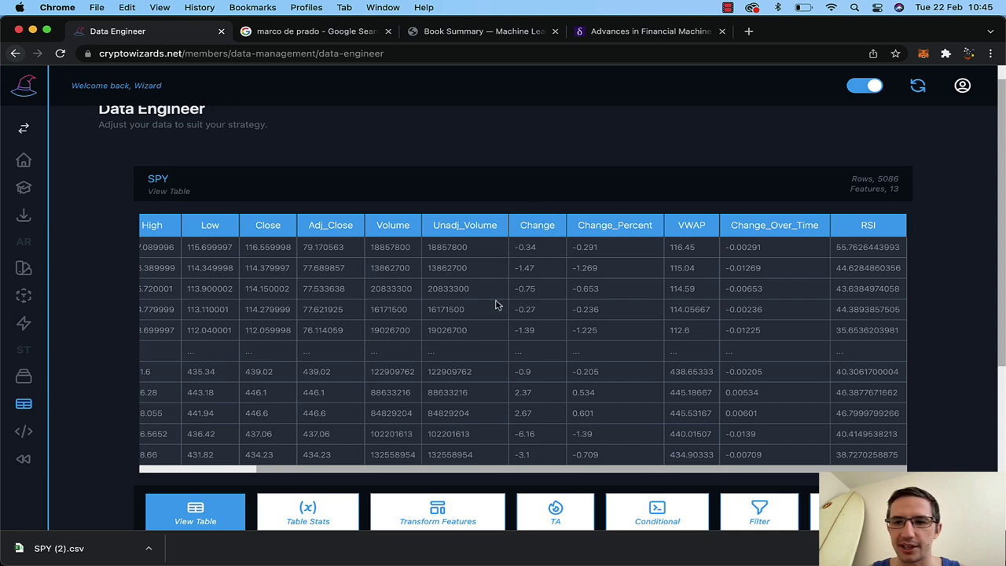
scroll(496, 305, "left", 4)
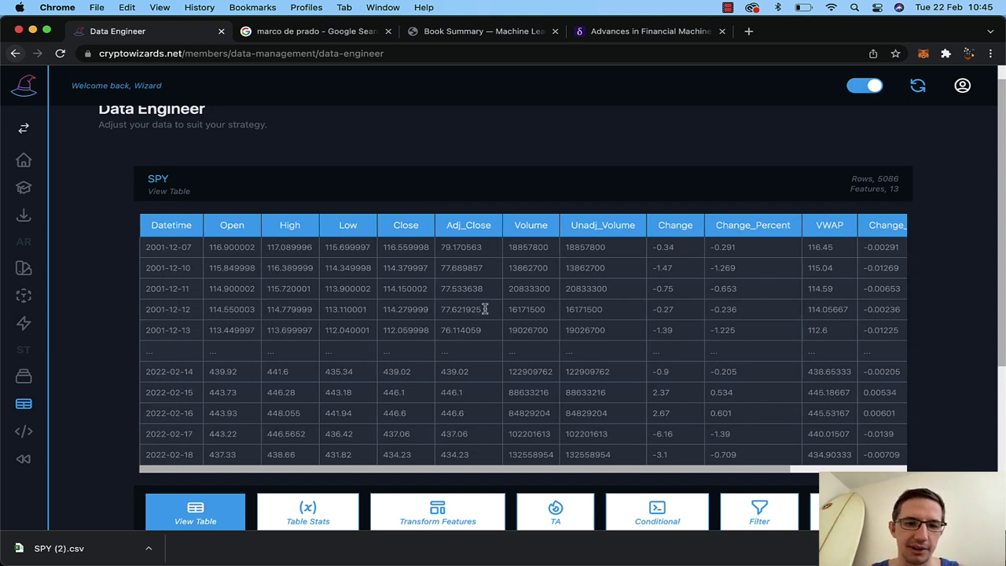
scroll(383, 409, "down", 2)
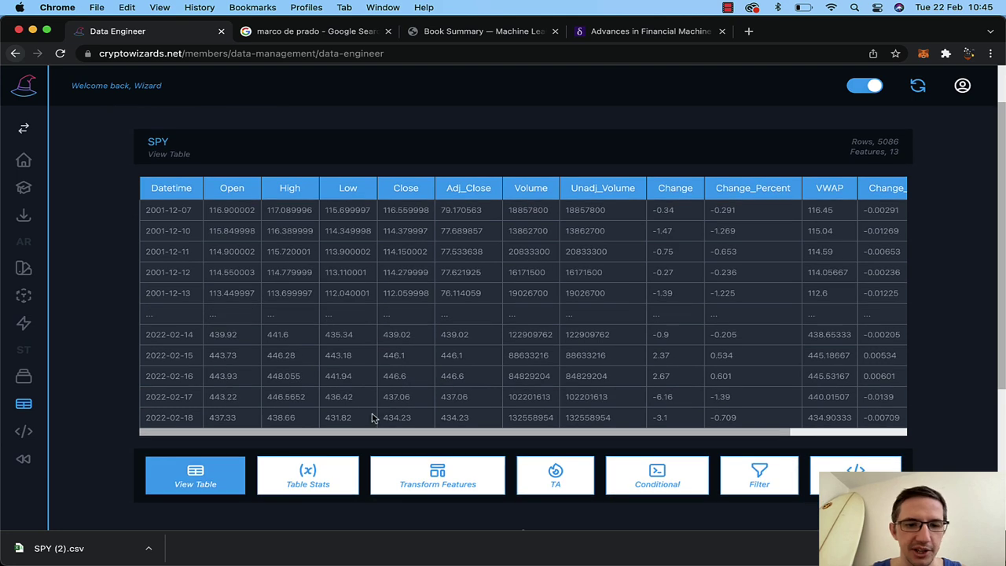
Step: Delete the Adj_Close, Unadj_Volume, Change, Change_Percent, VWAP and Change_Over_Time features from the SPY data, and view the reduced table
left_click(399, 476)
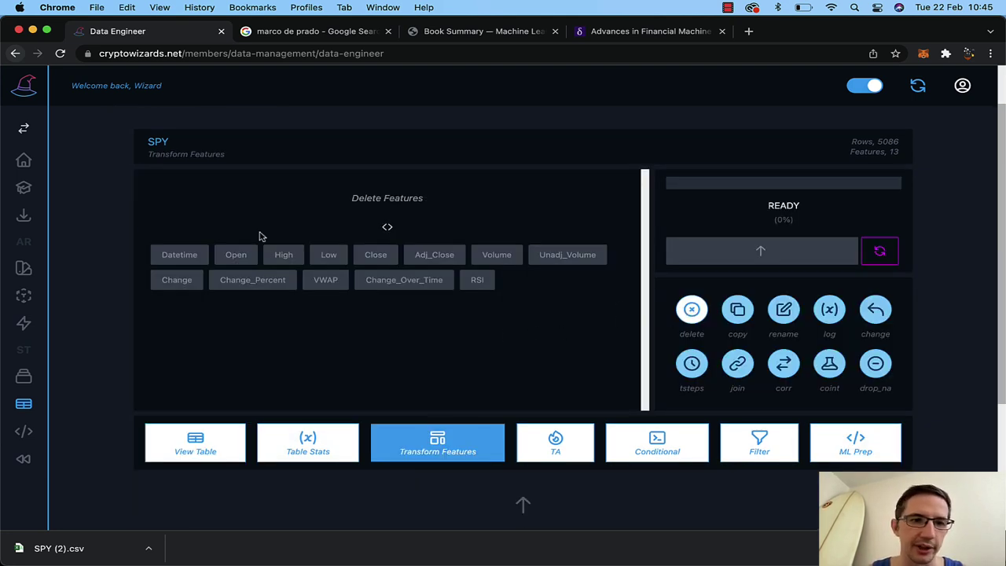
left_click(386, 228)
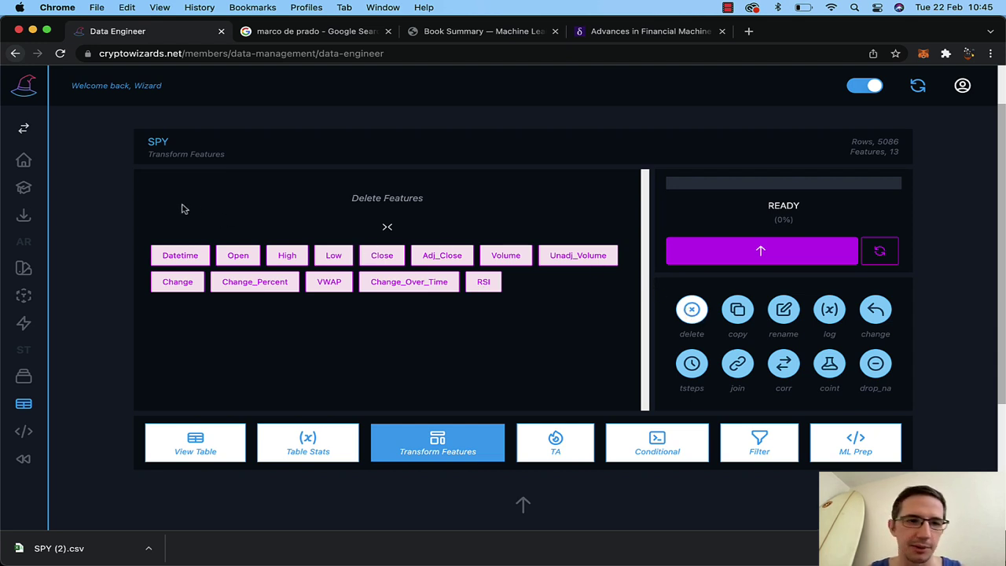
left_click(182, 250)
left_click(239, 252)
left_click(280, 251)
left_click(329, 253)
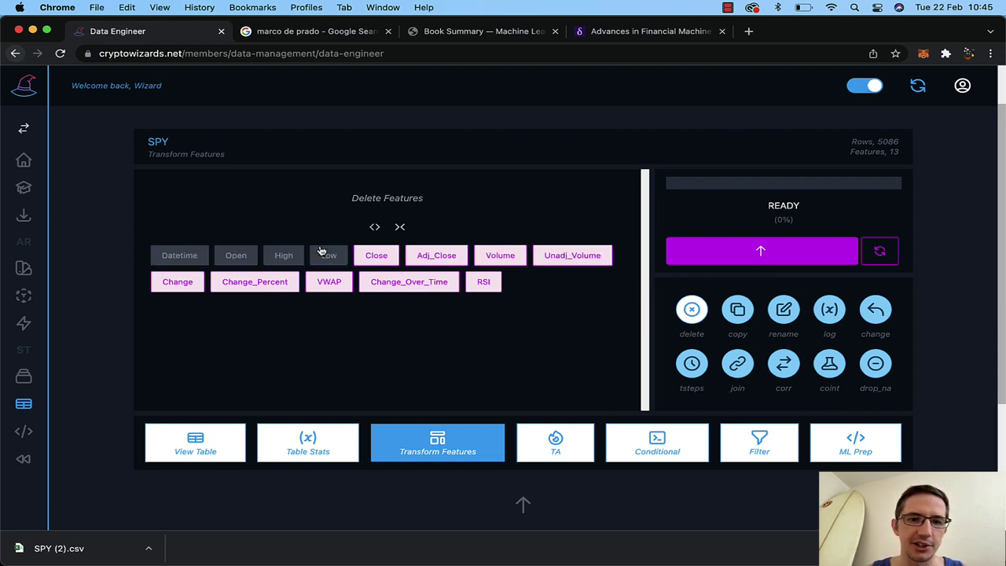
left_click(378, 253)
left_click(499, 254)
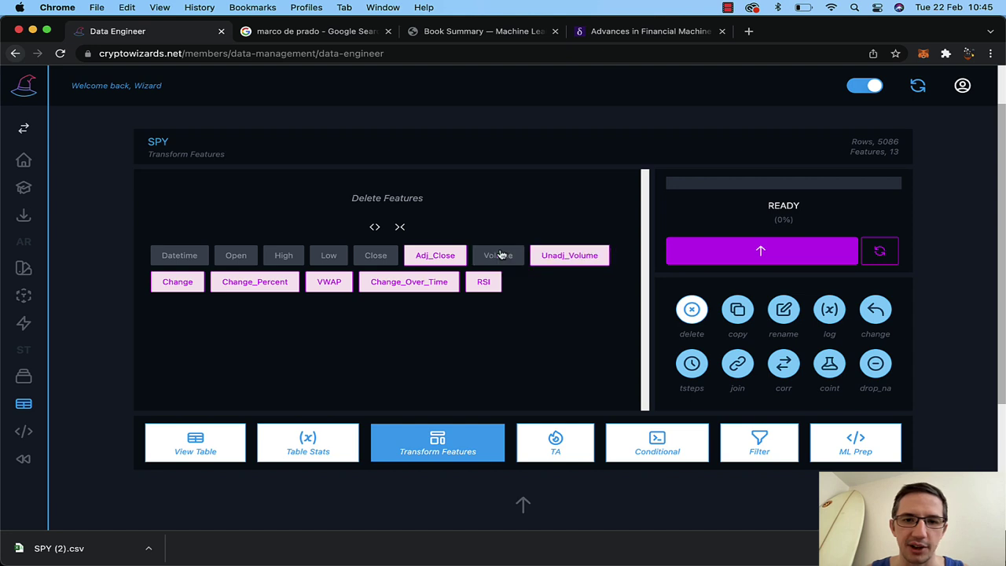
left_click(481, 283)
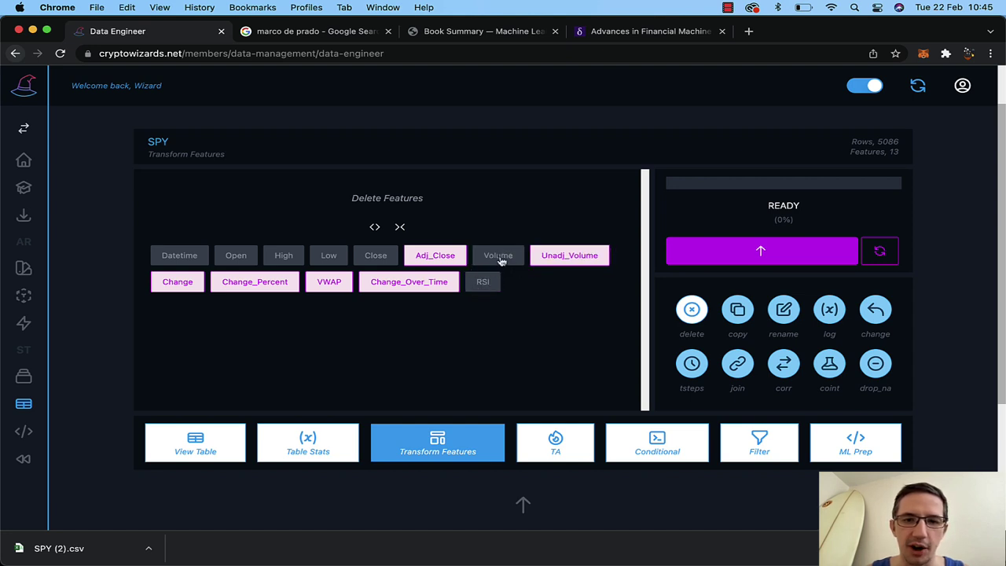
left_click(820, 249)
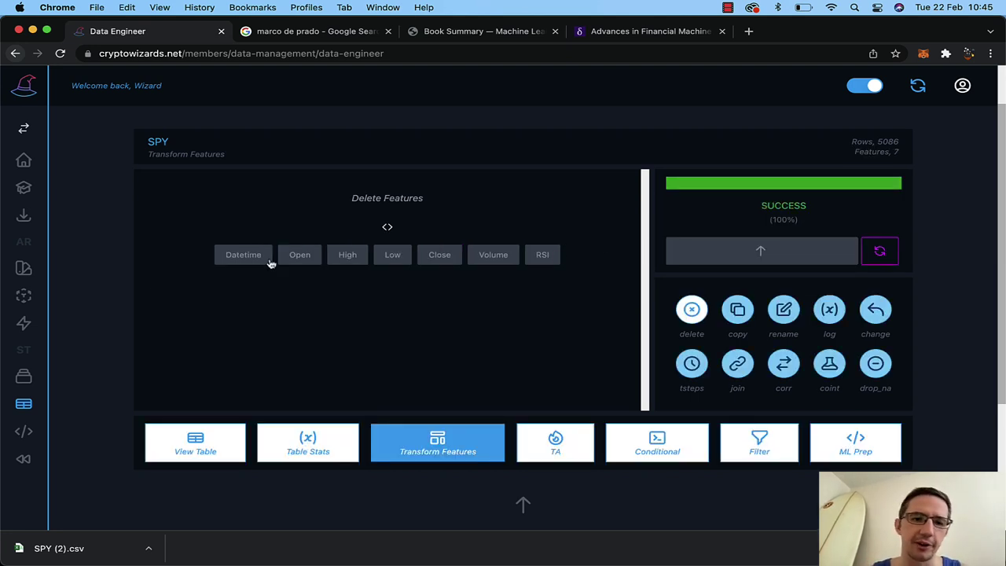
left_click(206, 449)
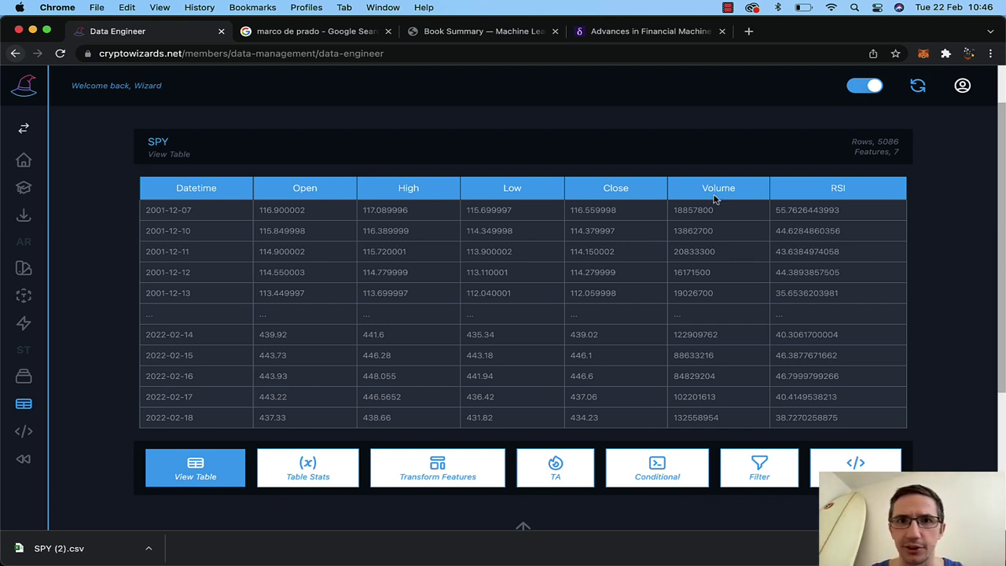
Step: Add Return change features with lookback 1 for Open, High, Low, Close, Volume and RSI, and check the new columns in the table
left_click(445, 463)
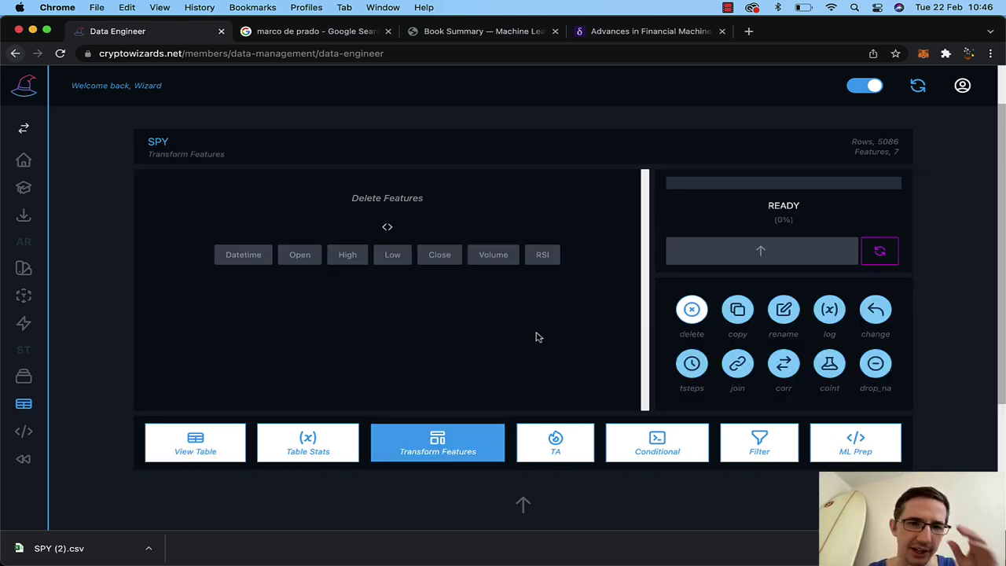
left_click(875, 309)
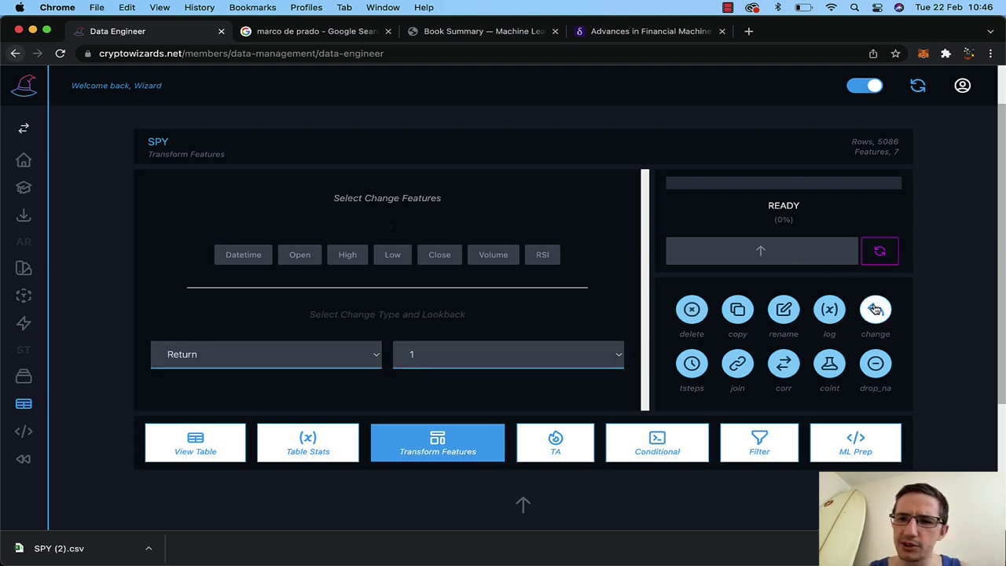
left_click(306, 256)
left_click(348, 255)
left_click(393, 254)
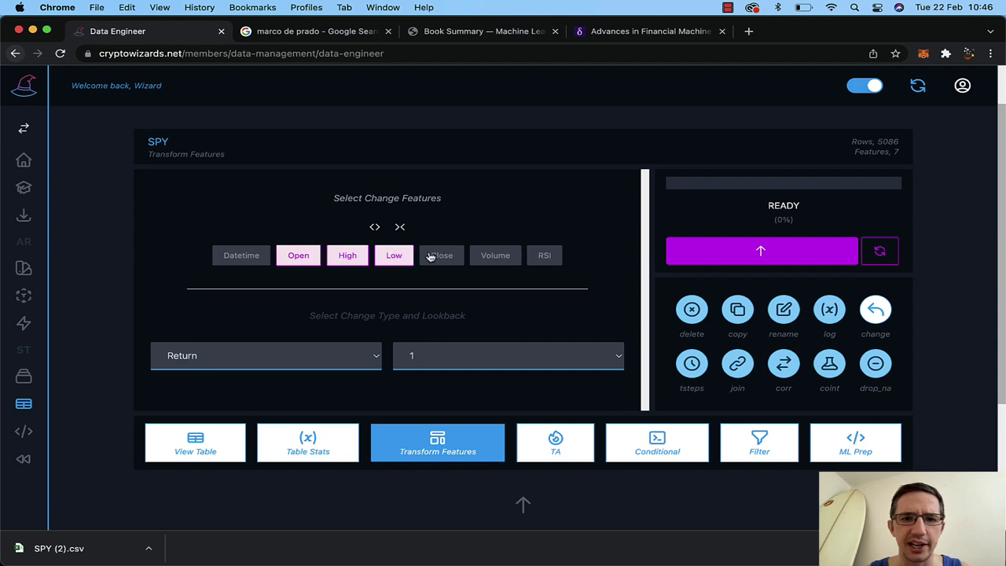
left_click(441, 255)
left_click(495, 255)
left_click(550, 255)
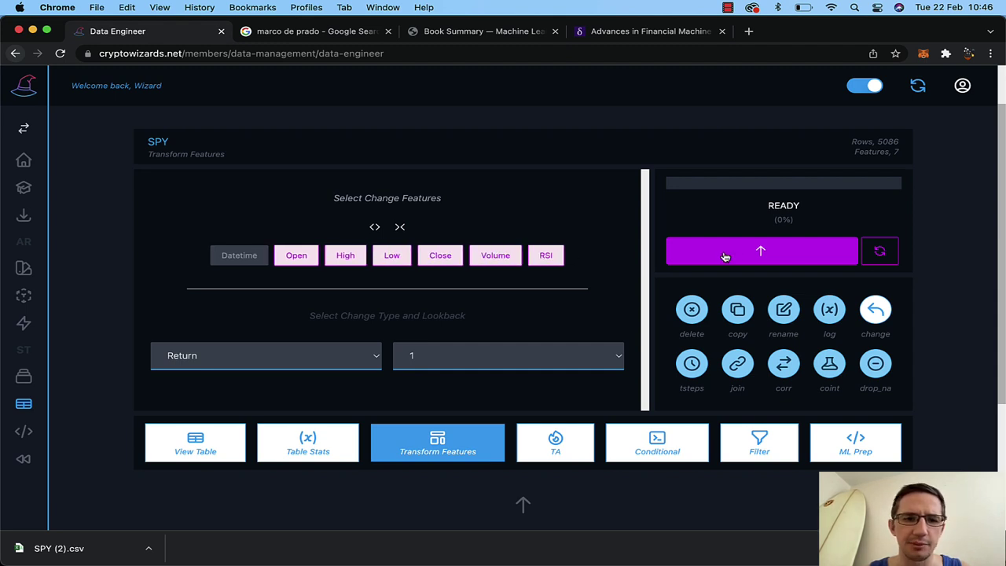
left_click(727, 254)
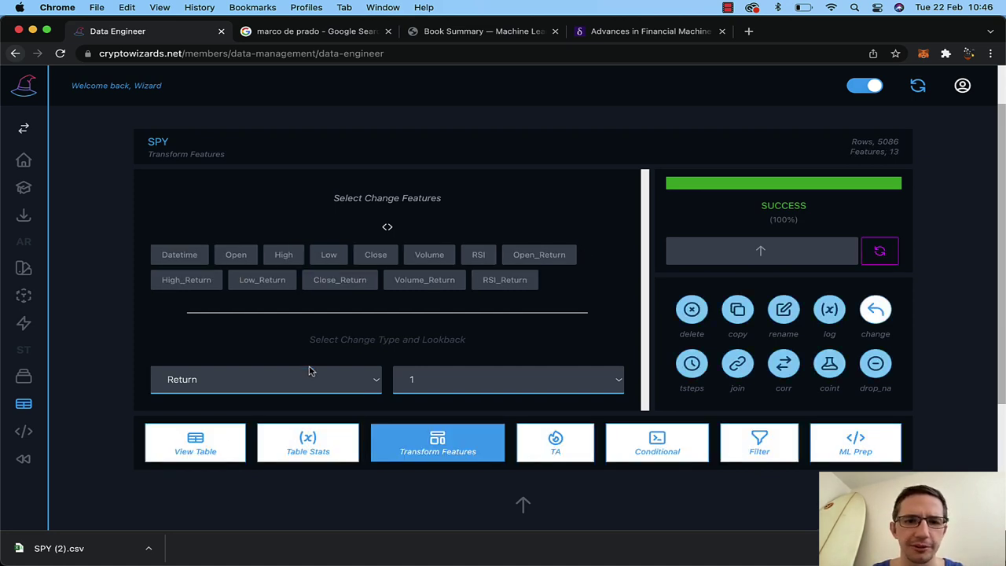
left_click(211, 446)
scroll(582, 350, "right", 3)
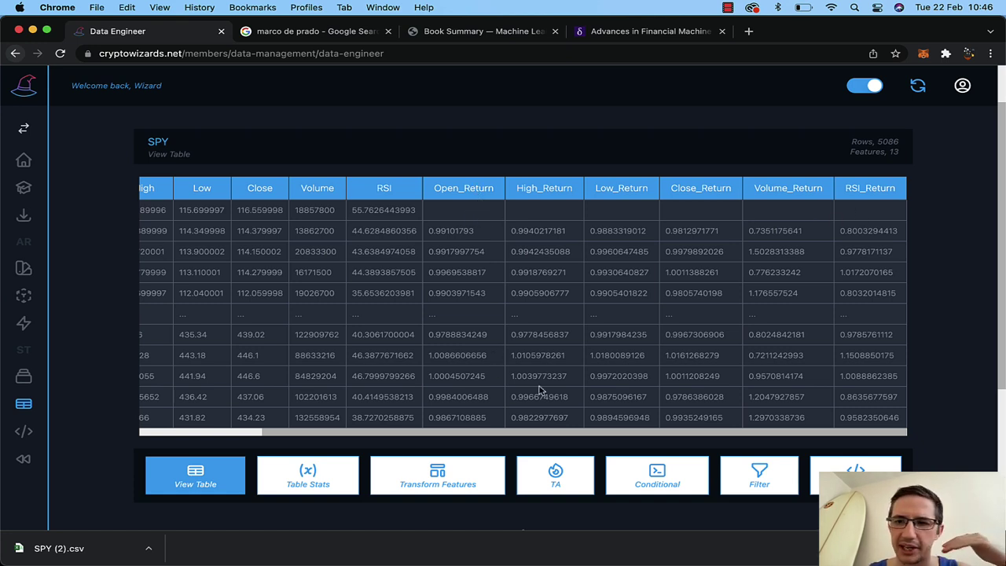
scroll(678, 244, "left", 5)
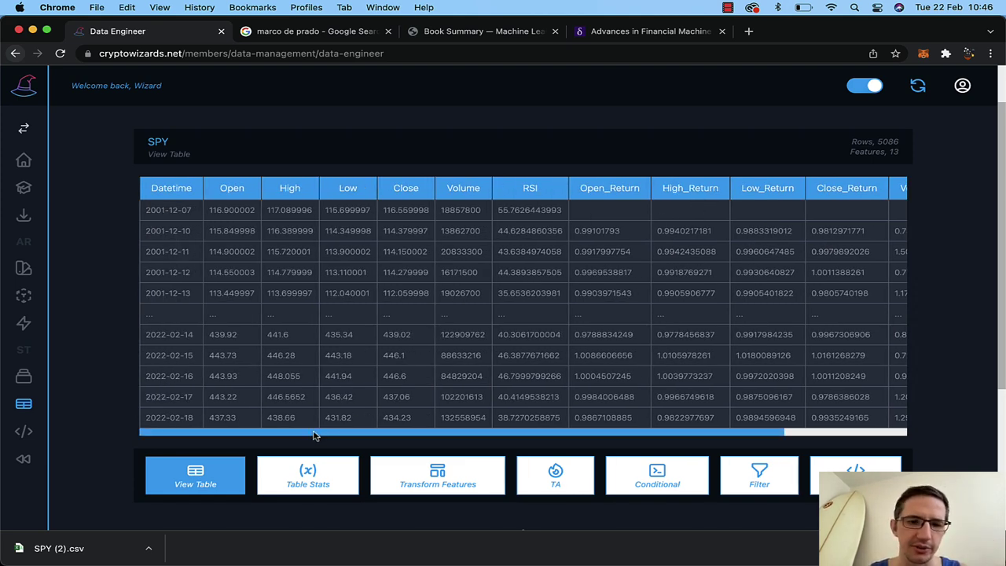
Step: Add the Trend Scanner technical indicator with a window of 12 to the SPY data, and view its columns in the table
left_click(432, 476)
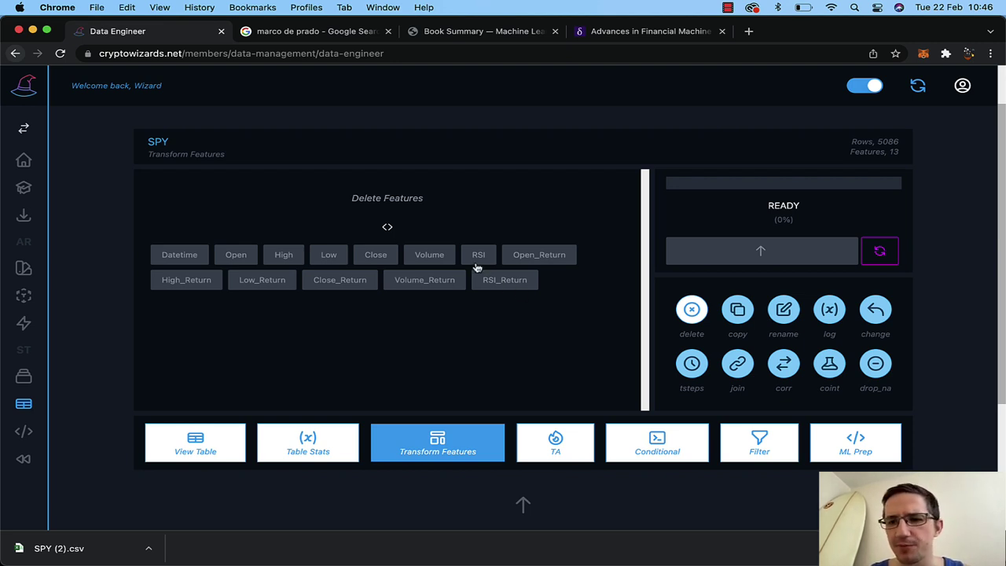
left_click(559, 452)
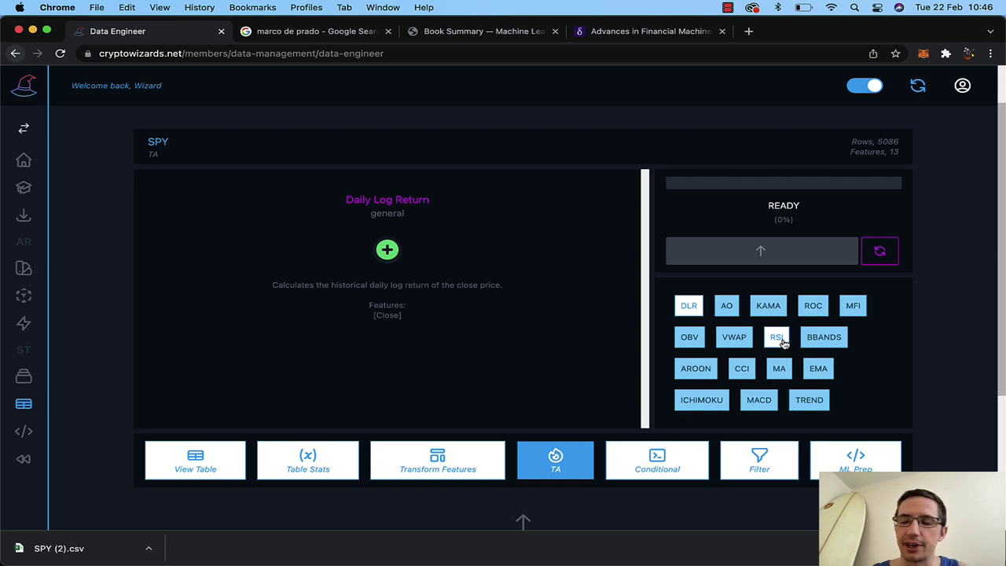
left_click(814, 402)
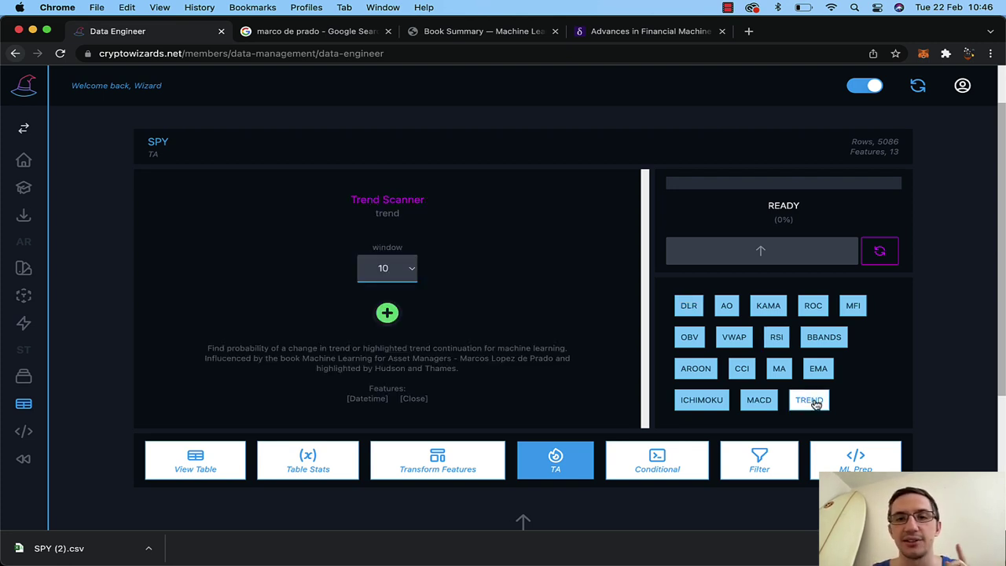
left_click(393, 271)
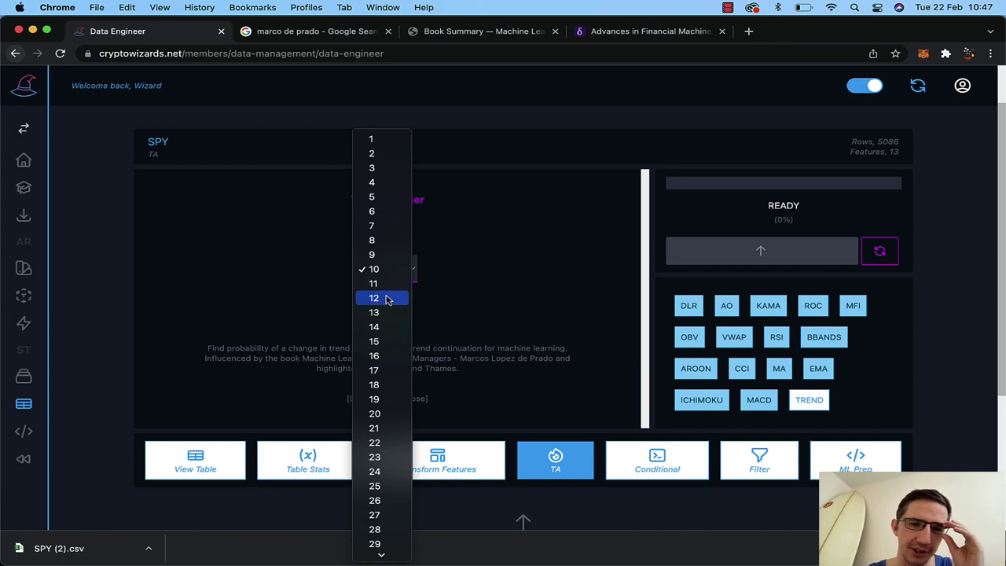
left_click(387, 298)
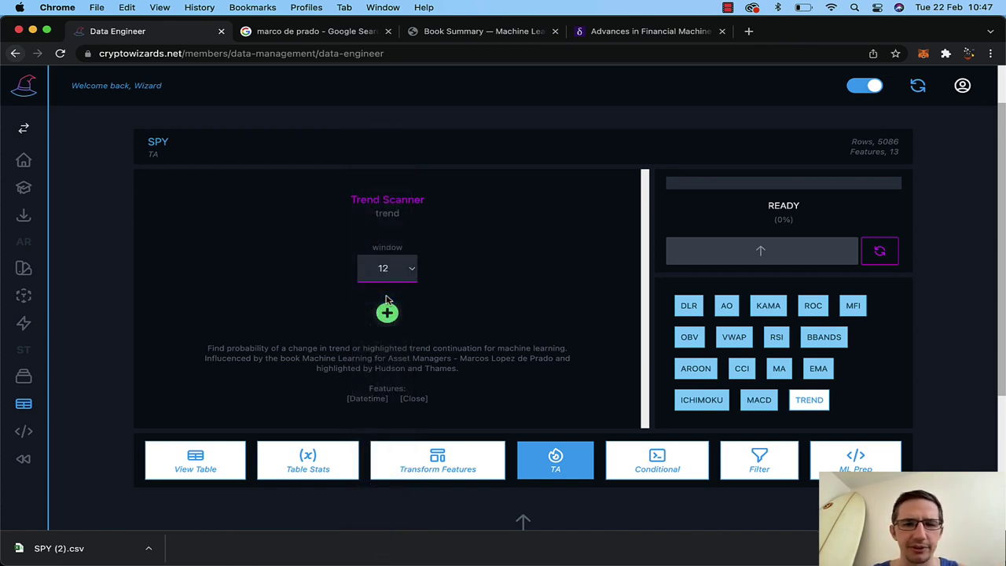
left_click(389, 317)
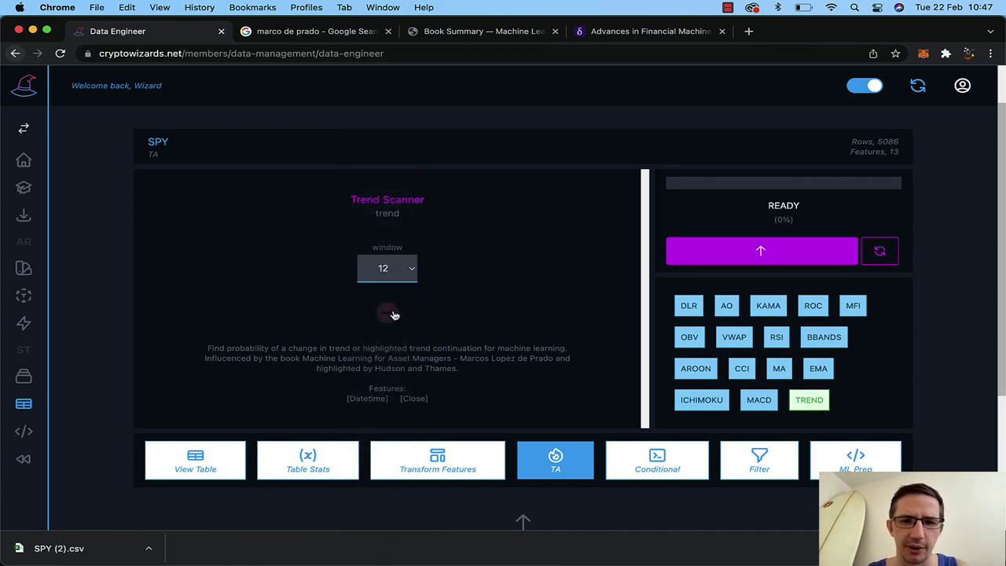
left_click(762, 251)
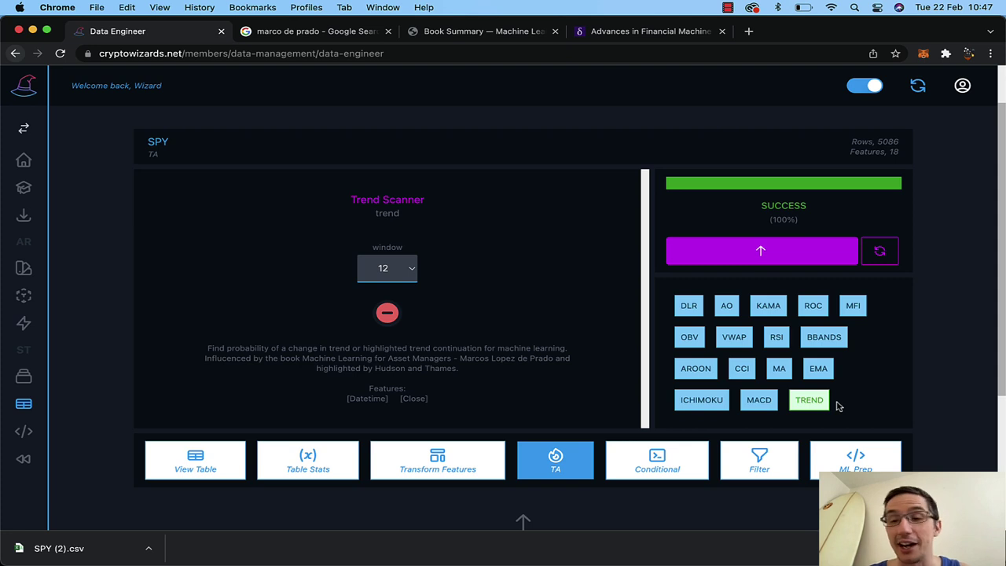
scroll(837, 406, "down", 1)
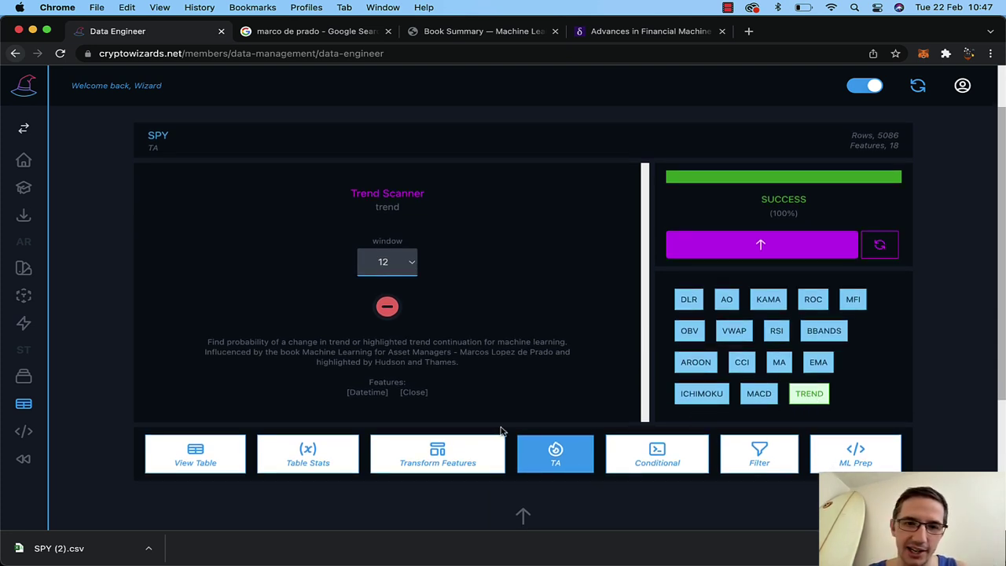
left_click(235, 464)
scroll(579, 321, "right", 6)
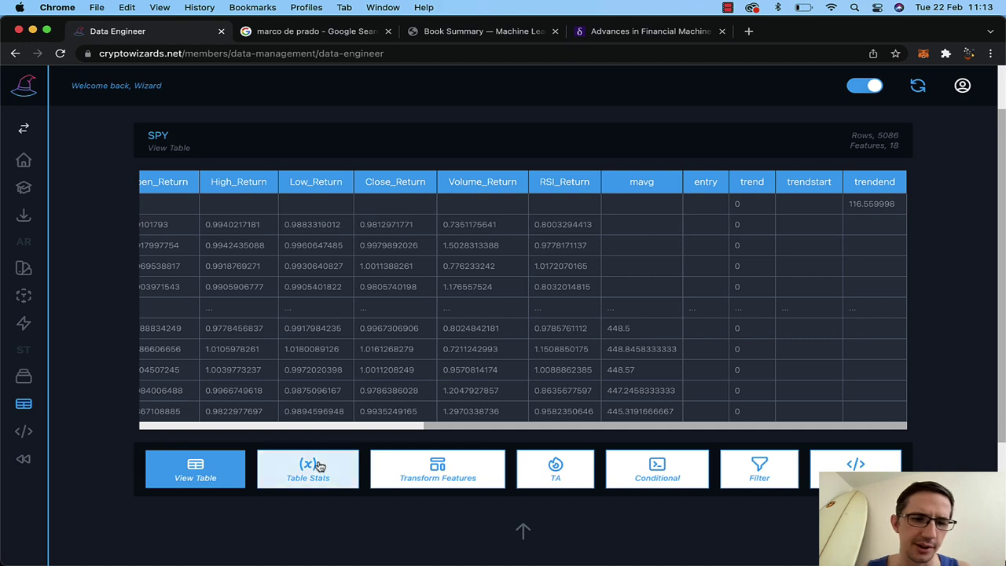
Step: Delete the mavg, entry, trendstart and trendend features from the SPY data
left_click(451, 464)
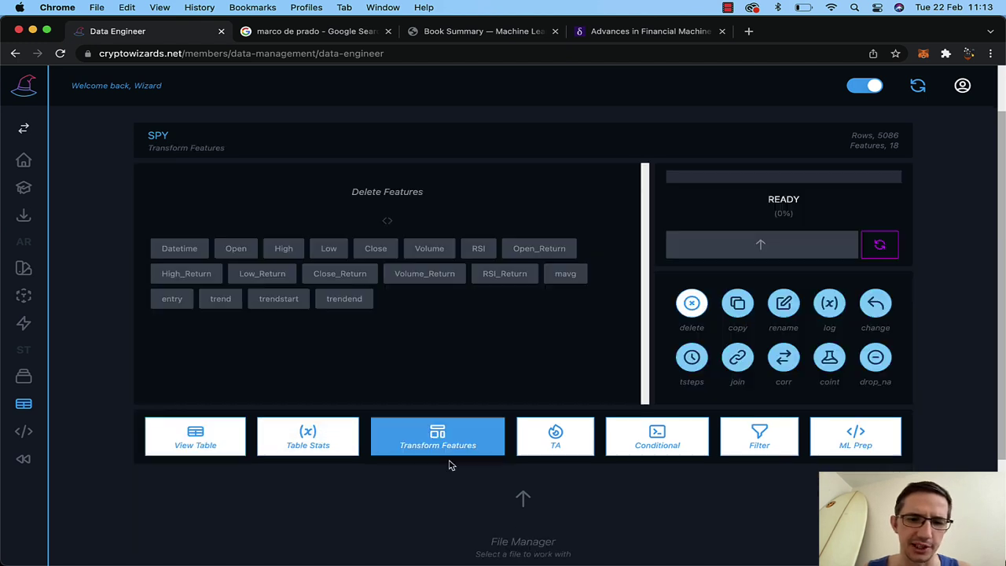
left_click(568, 277)
left_click(179, 301)
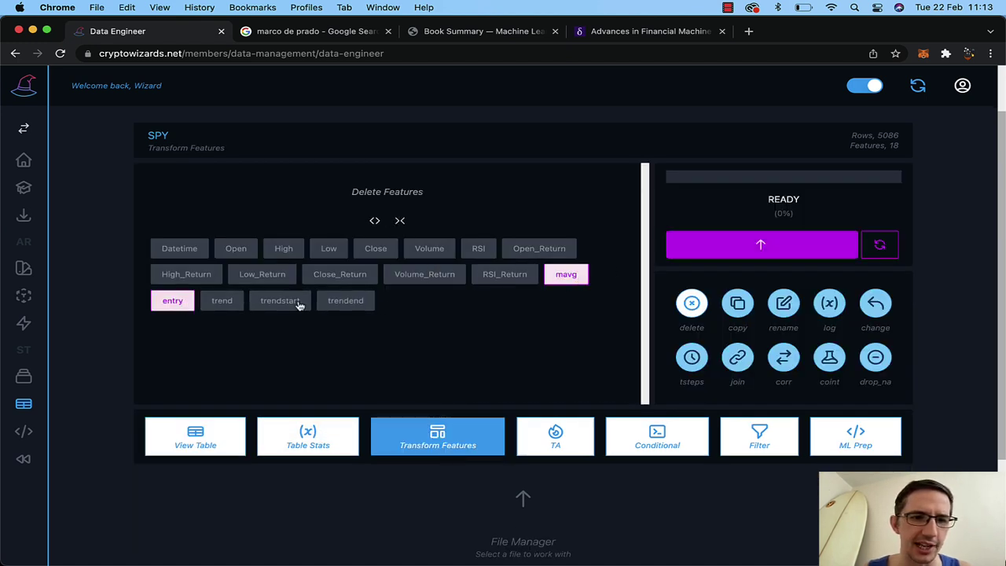
left_click(301, 303)
left_click(366, 301)
left_click(759, 246)
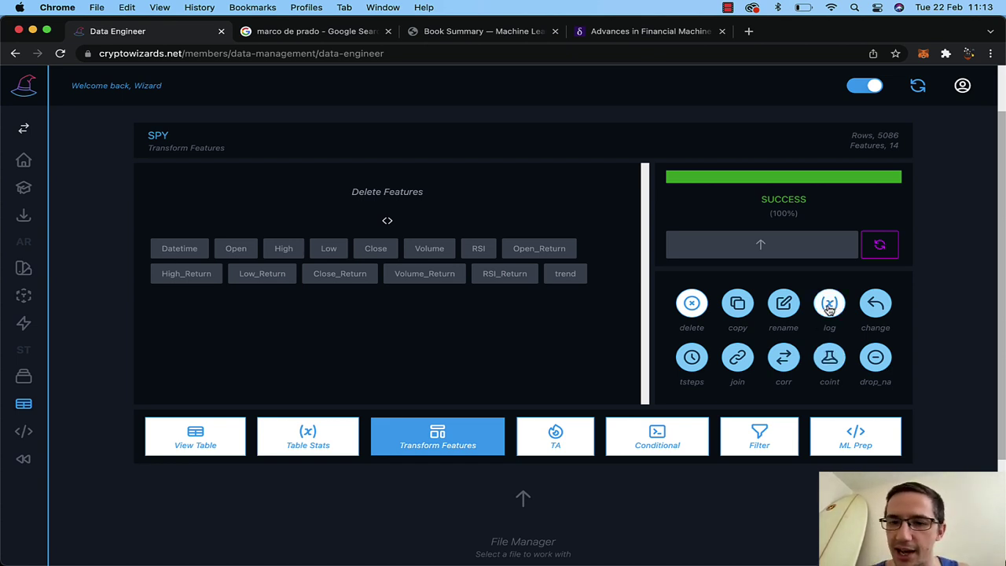
Step: Set up a conditional feature labelled TARGET_10 comparing Close at period shift 10 as greater than Close at period shift 0
left_click(649, 432)
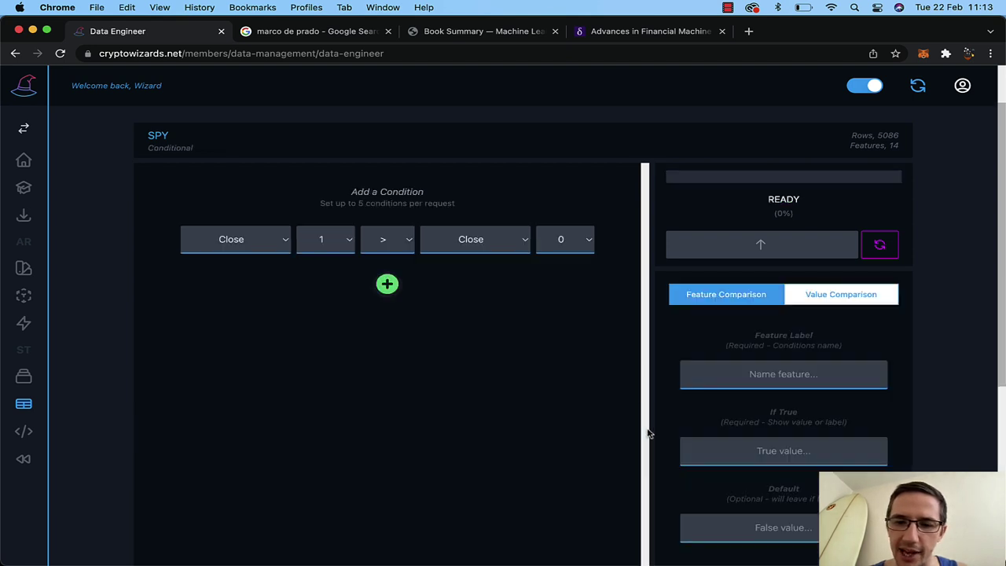
left_click(312, 248)
left_click(314, 369)
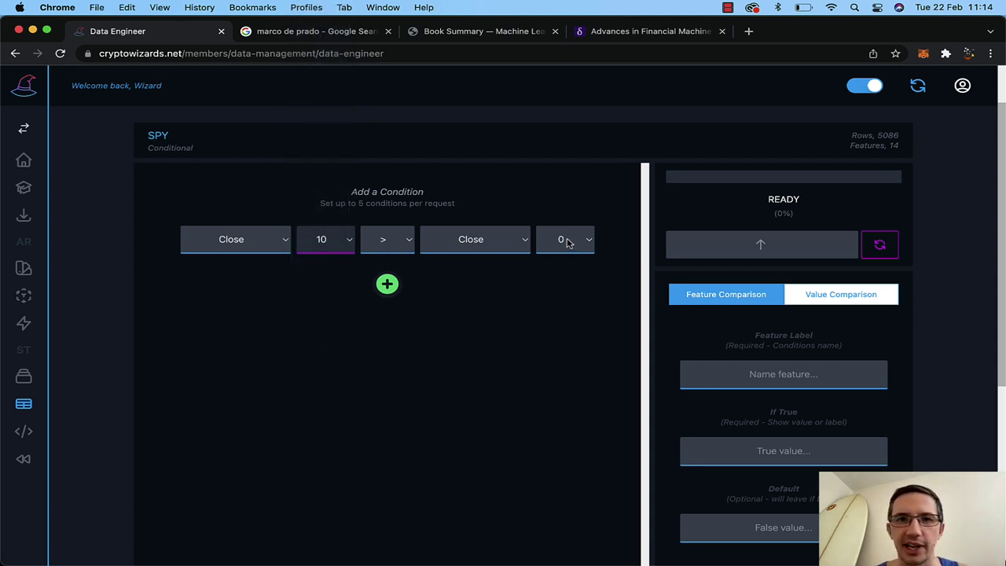
left_click(737, 363)
type("TARGET_10")
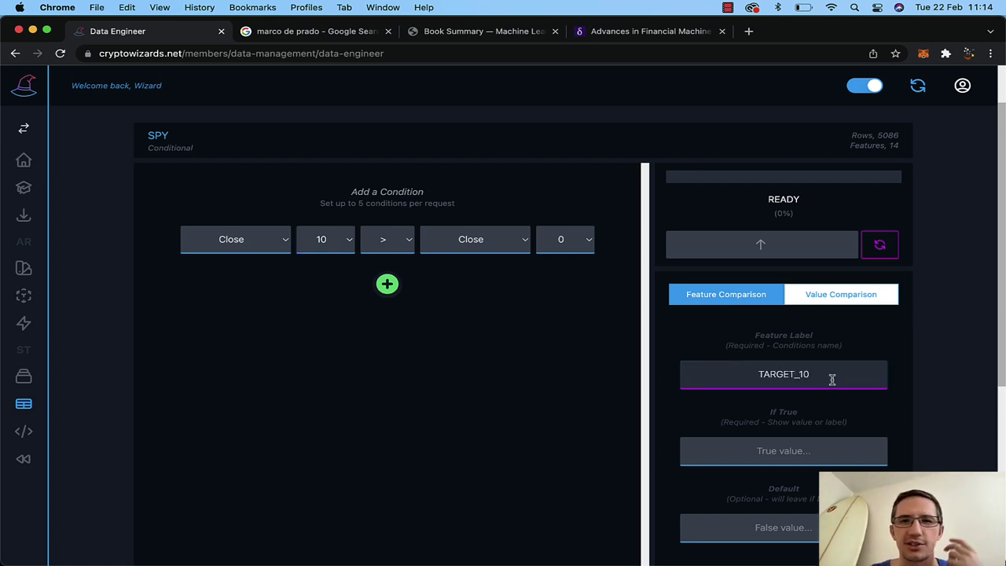
Step: Set the TARGET_10 true value to 1 and default to 0, add the Close condition, and generate the feature
left_click(794, 450)
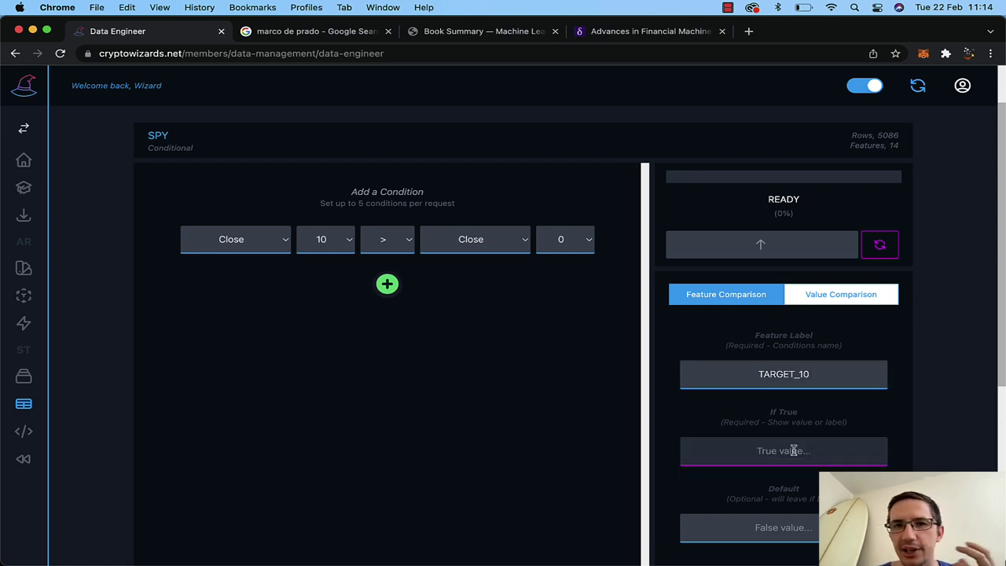
type("1")
scroll(793, 452, "down", 1)
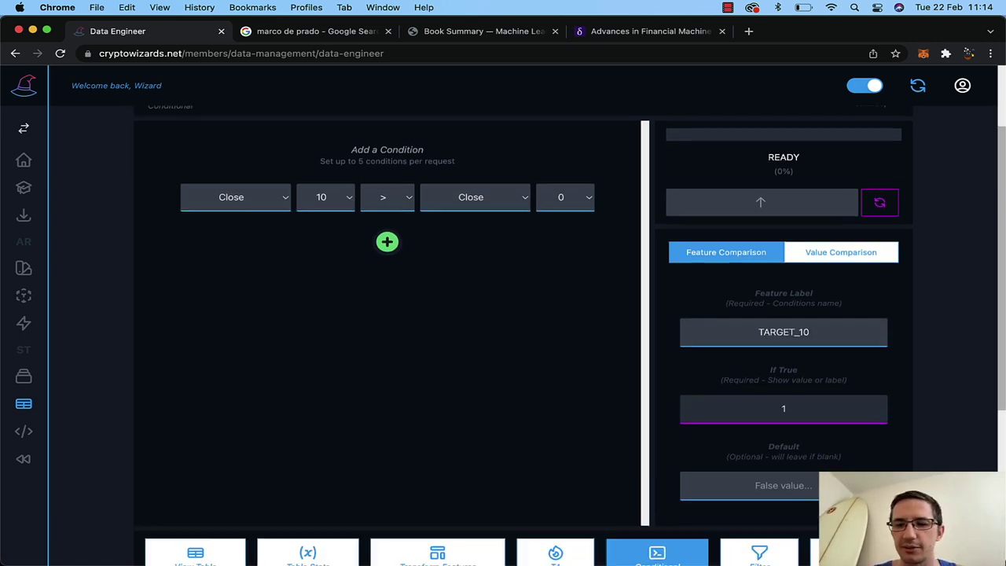
left_click(781, 488)
type("0")
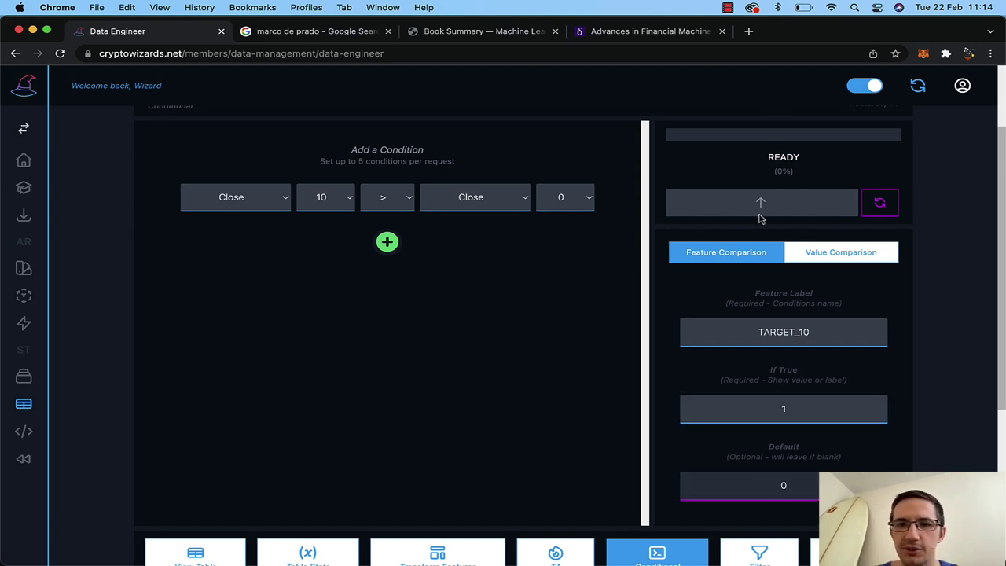
scroll(540, 246, "up", 2)
left_click(387, 321)
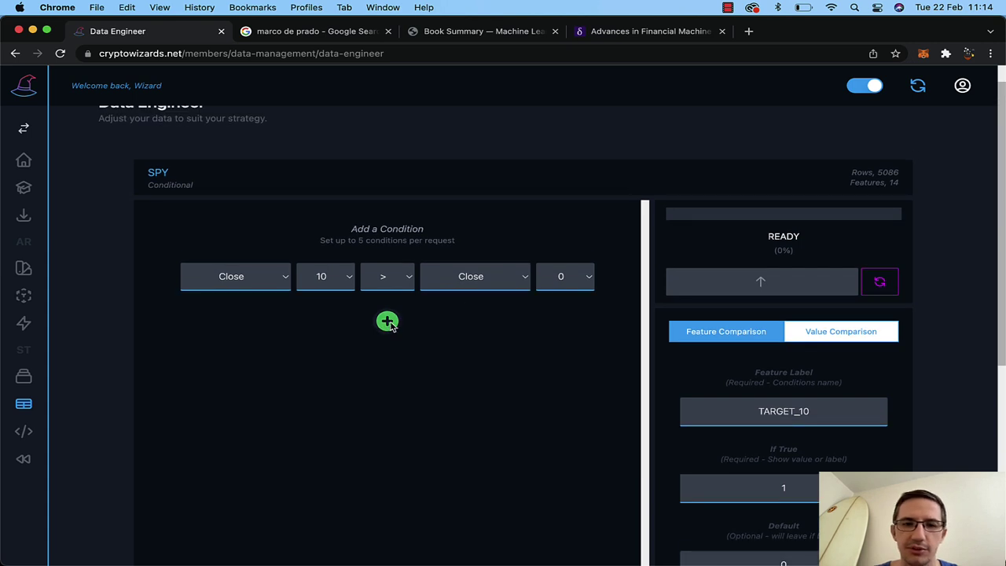
left_click(726, 290)
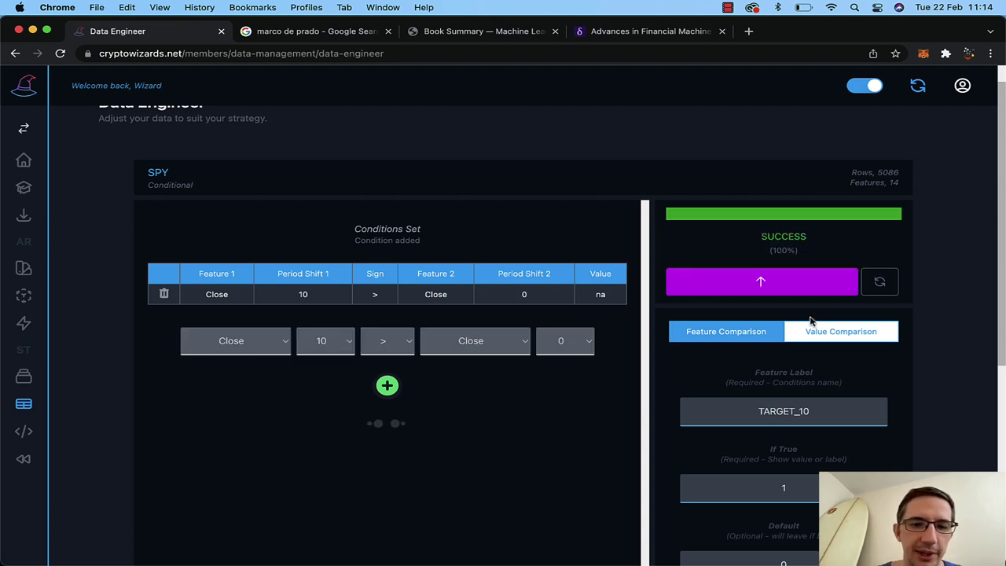
Step: View the SPY data table and check the TARGET_10 column
scroll(649, 314, "down", 3)
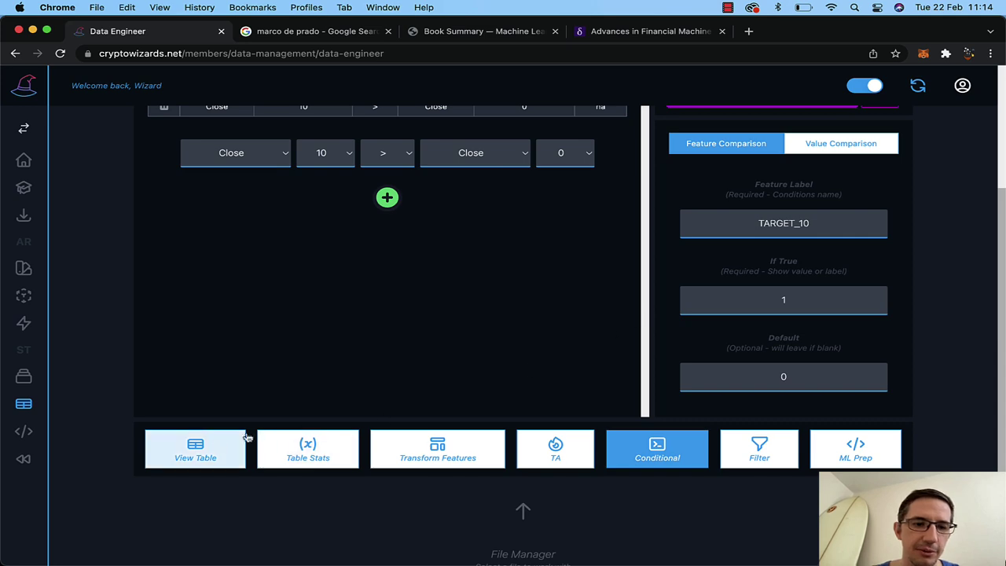
left_click(209, 449)
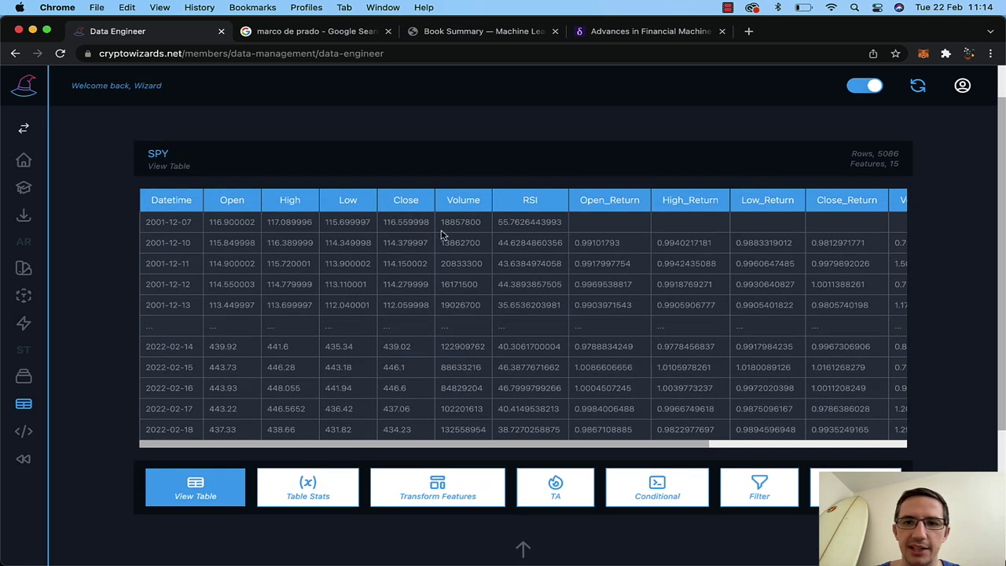
scroll(642, 241, "right", 5)
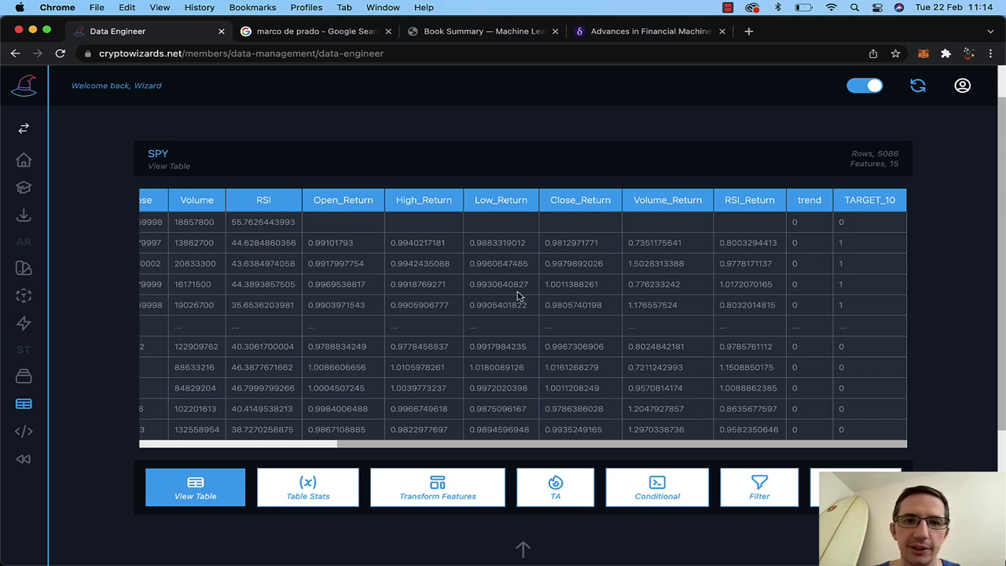
scroll(517, 295, "left", 5)
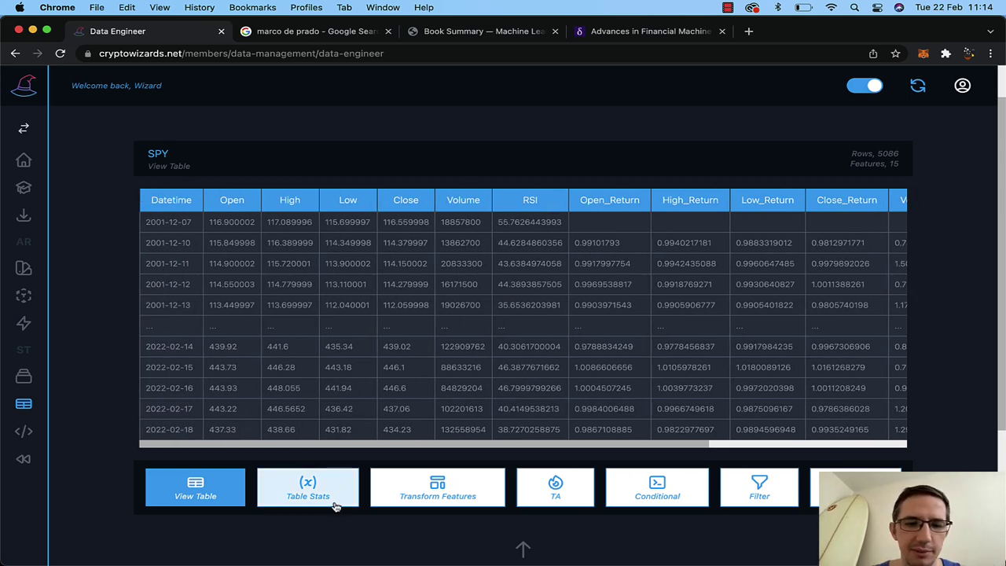
left_click(410, 489)
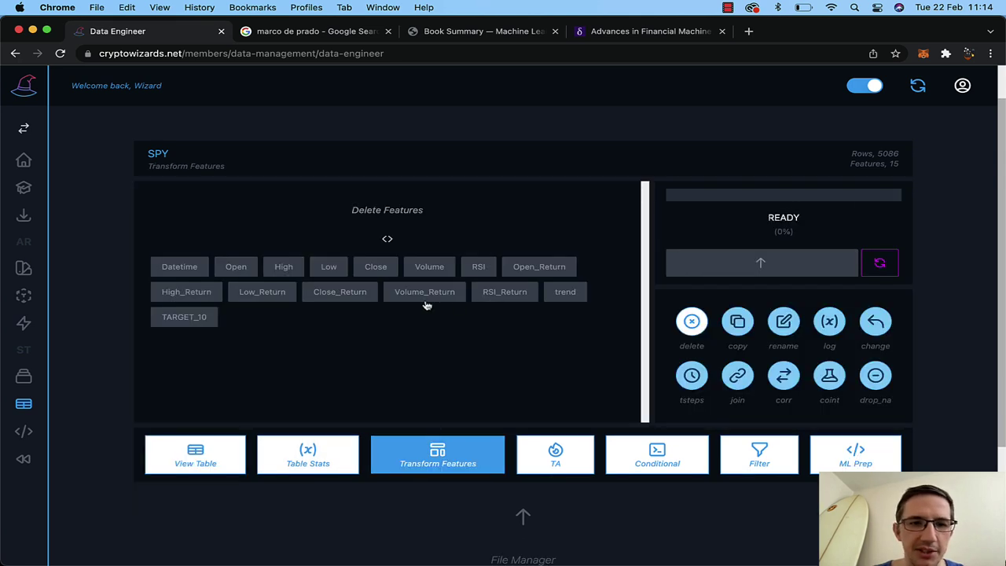
left_click(538, 271)
left_click(220, 296)
left_click(482, 271)
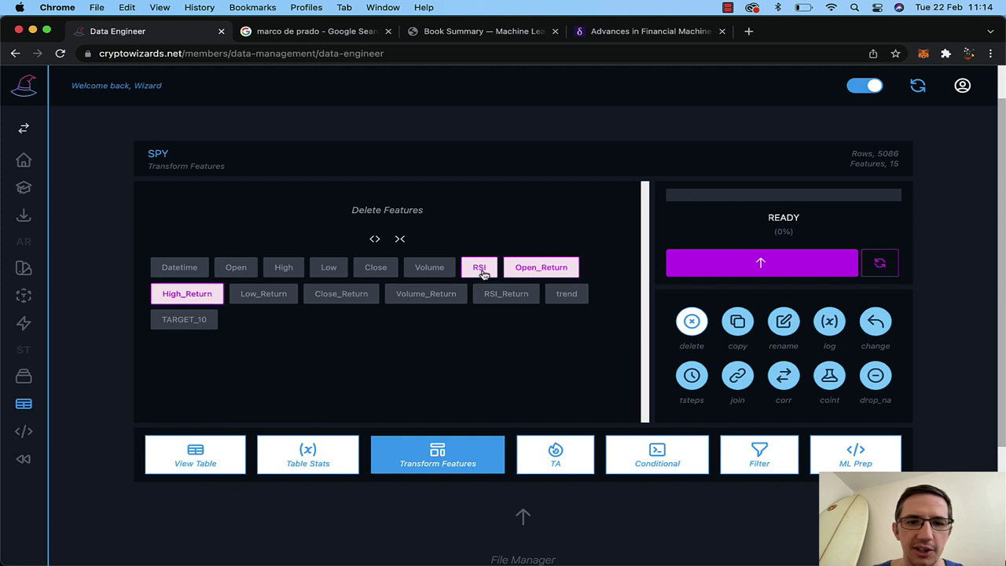
left_click(276, 297)
left_click(338, 297)
left_click(440, 295)
left_click(506, 296)
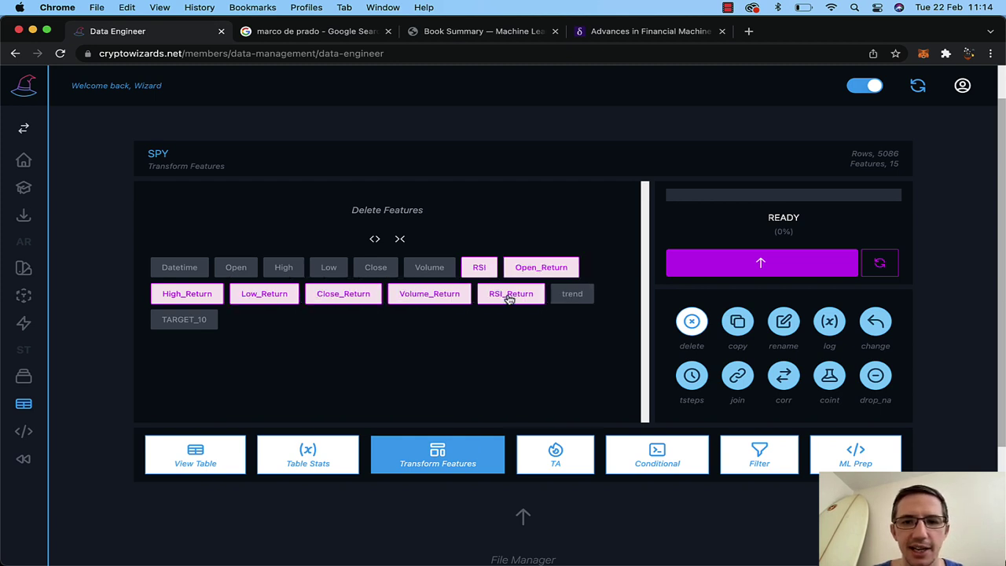
left_click(567, 296)
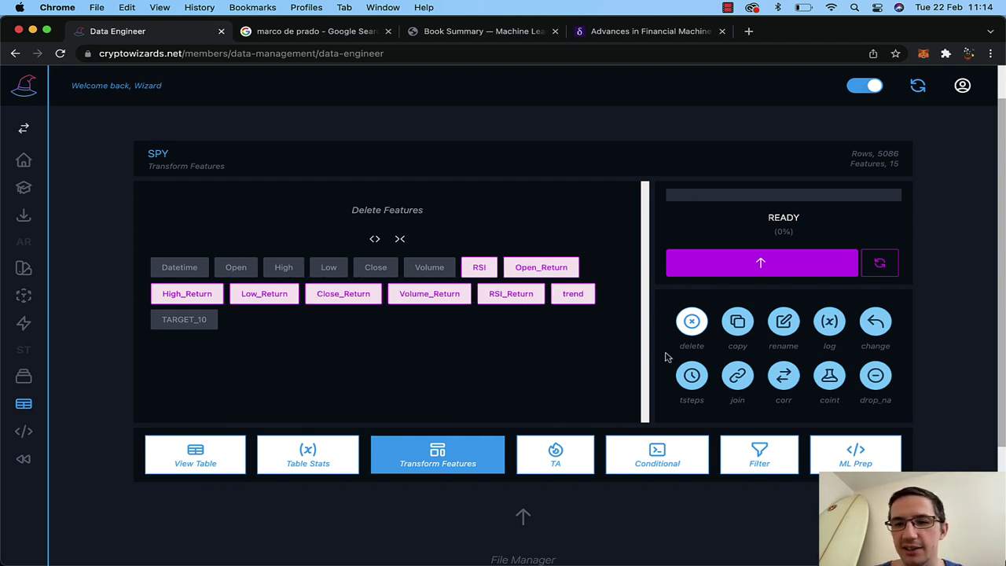
Step: Add timestep features with 1 timestep for RSI, Open_Return, High_Return, Low_Return, Close_Return, Volume_Return, RSI_Return and trend
left_click(690, 375)
left_click(518, 265)
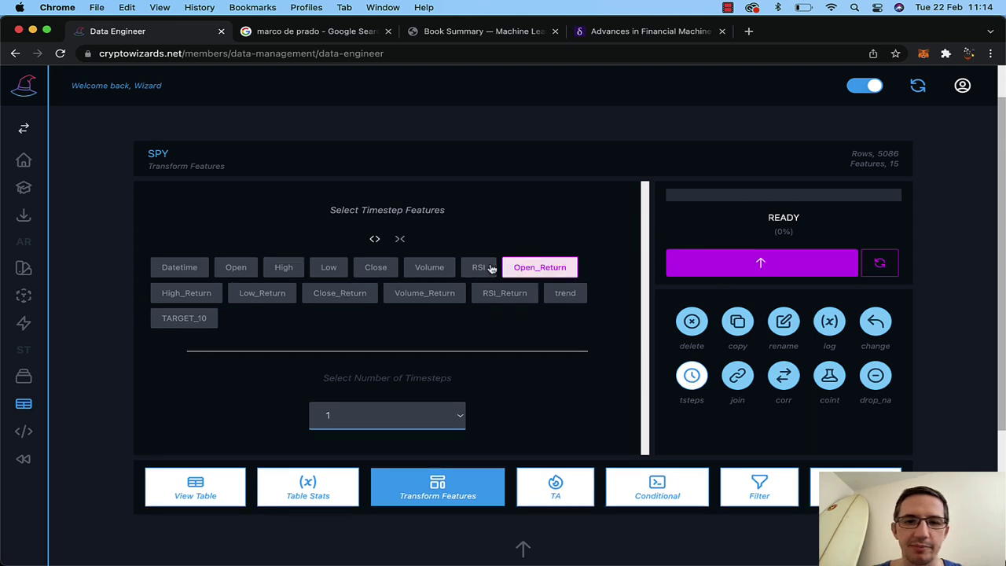
left_click(482, 267)
left_click(206, 292)
left_click(264, 293)
left_click(343, 293)
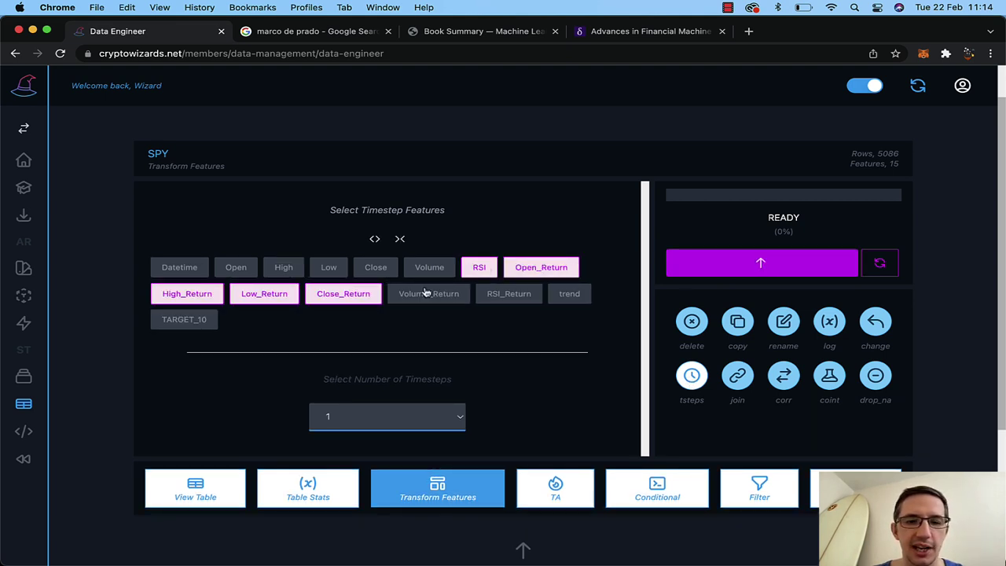
left_click(425, 293)
left_click(491, 293)
left_click(580, 293)
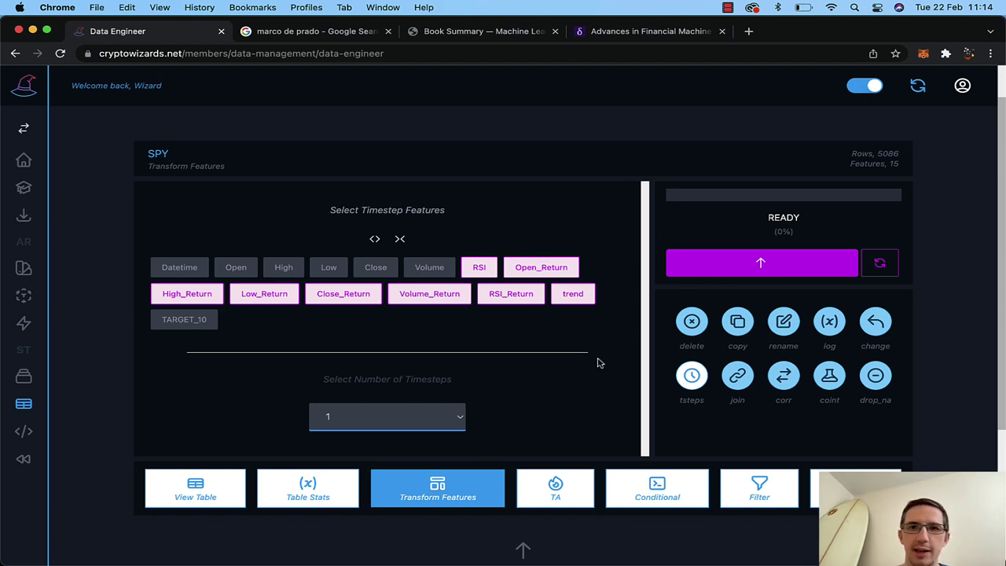
left_click(726, 266)
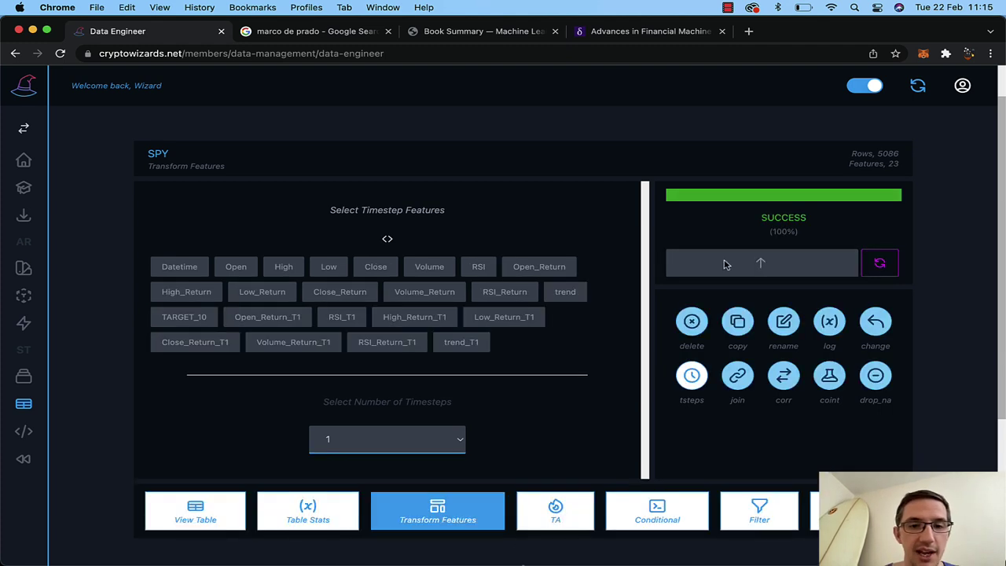
Step: Remove missing values from the entire SPY dataset with drop_na, and check the original and T1 columns in the table
left_click(879, 380)
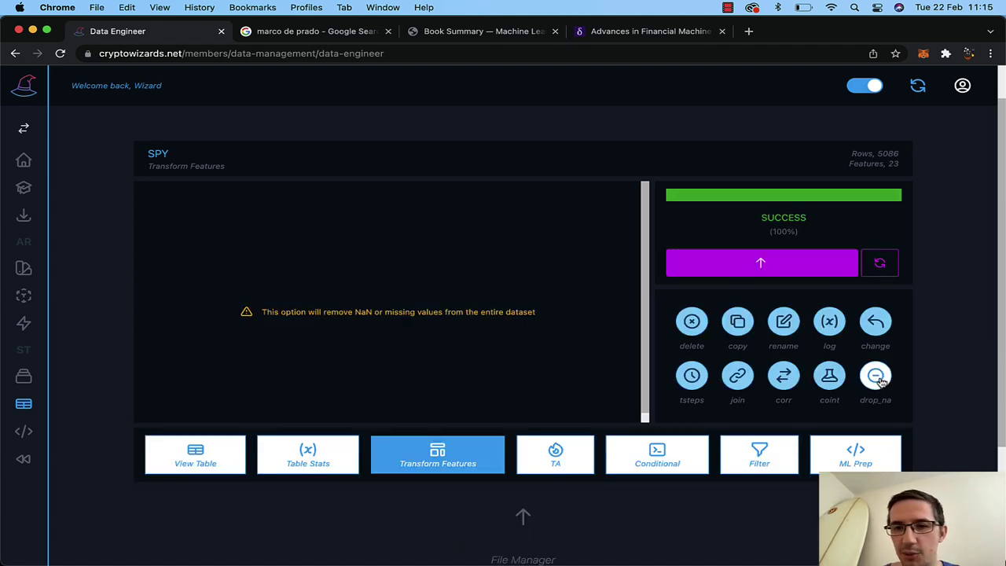
left_click(748, 262)
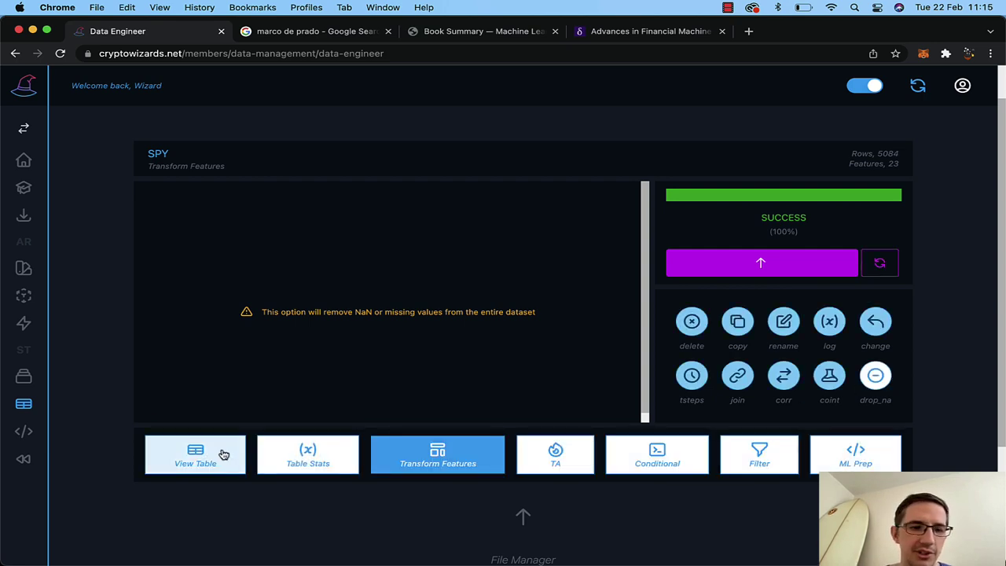
left_click(223, 454)
scroll(505, 330, "right", 10)
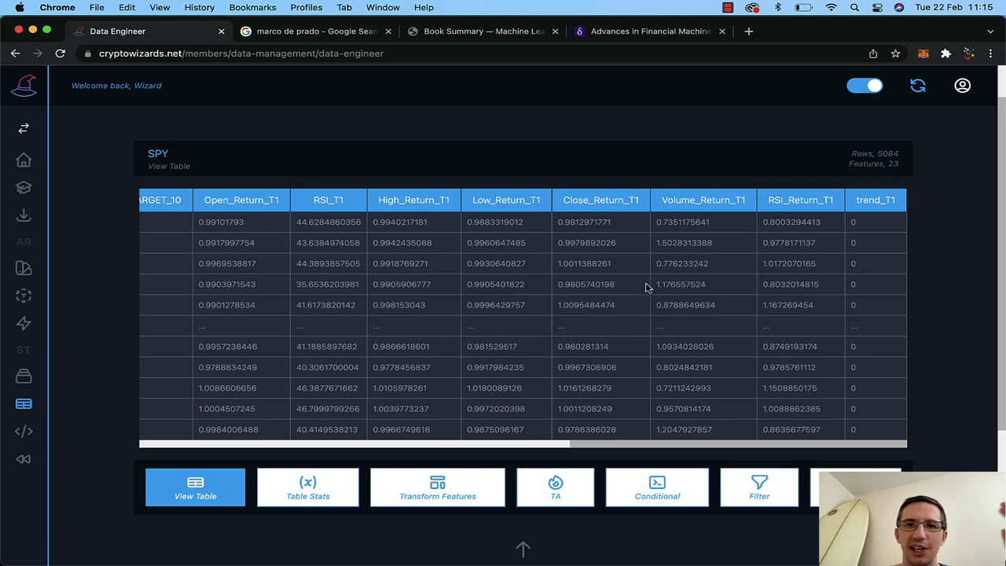
scroll(646, 286, "left", 10)
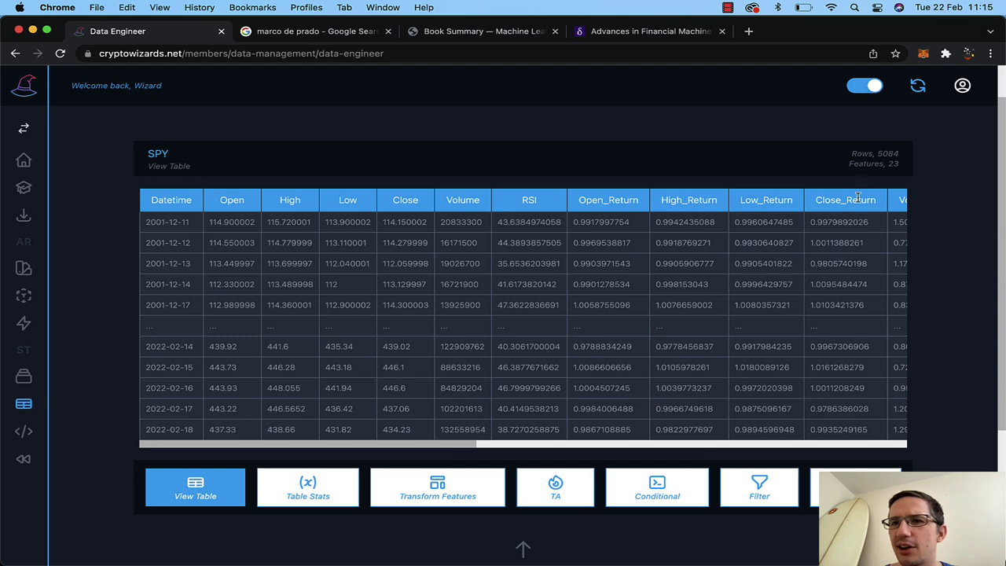
scroll(839, 284, "right", 10)
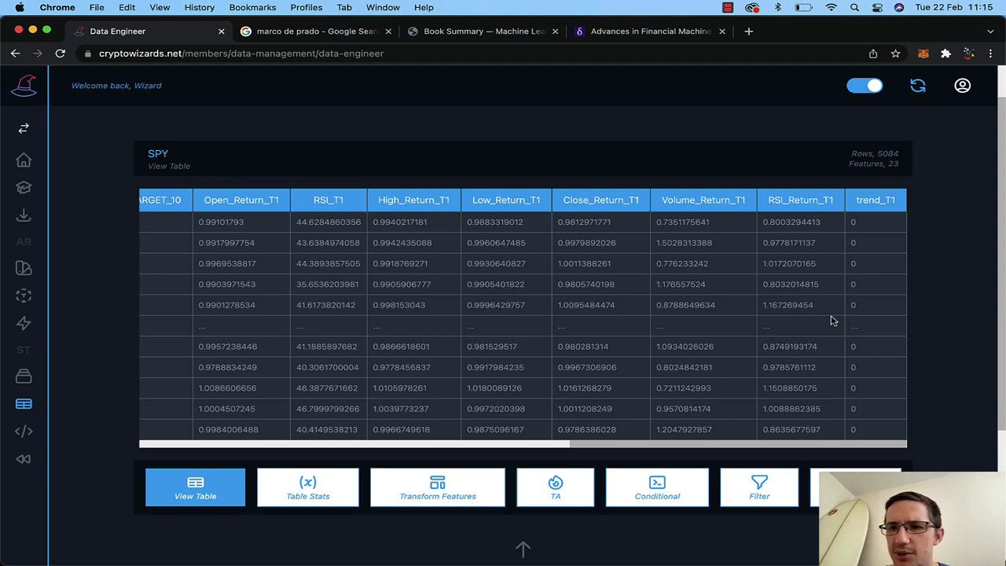
scroll(833, 320, "left", 15)
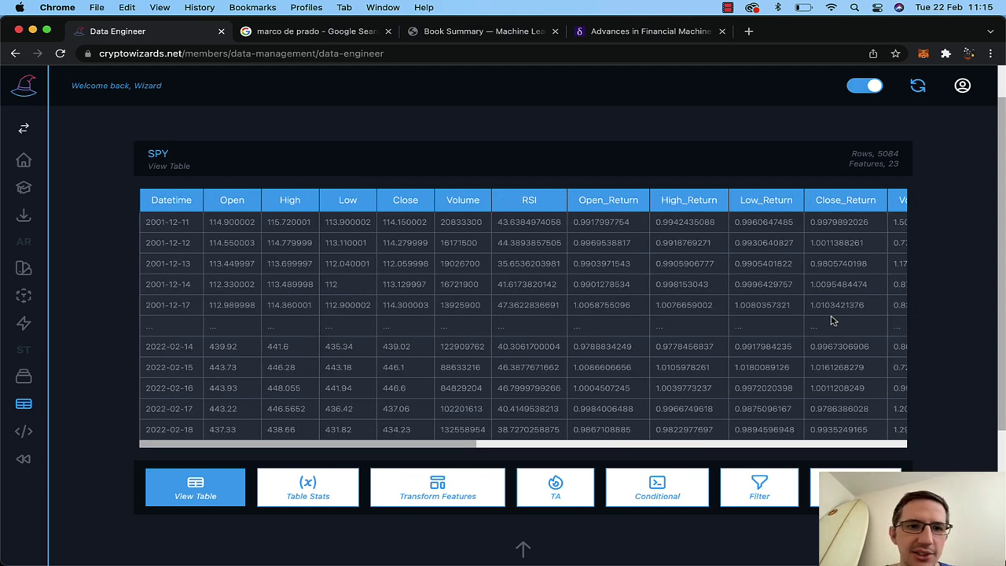
Step: Duplicate the SPY file in the File Manager and rename the copy SPY_BT
scroll(833, 320, "down", 2)
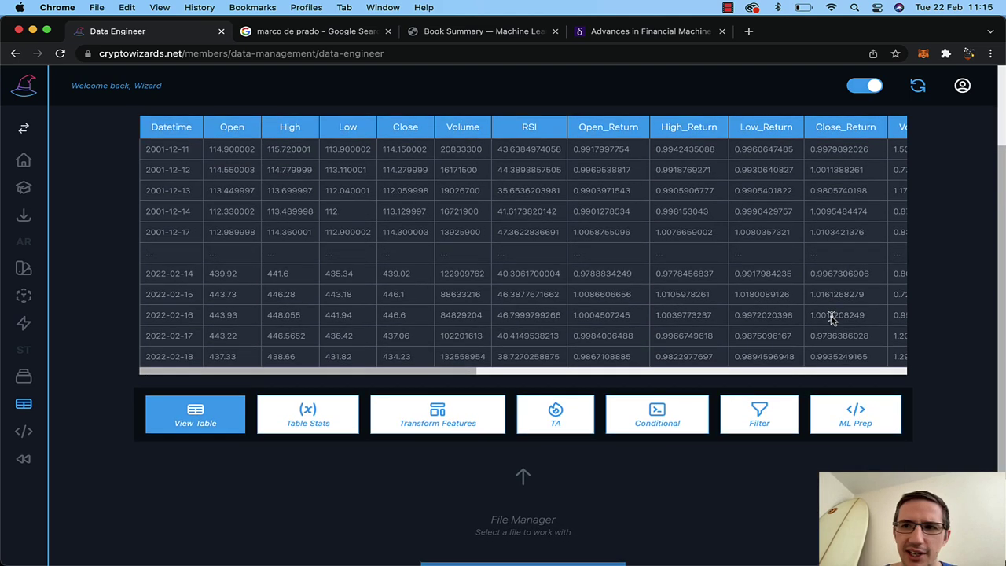
left_click(920, 86)
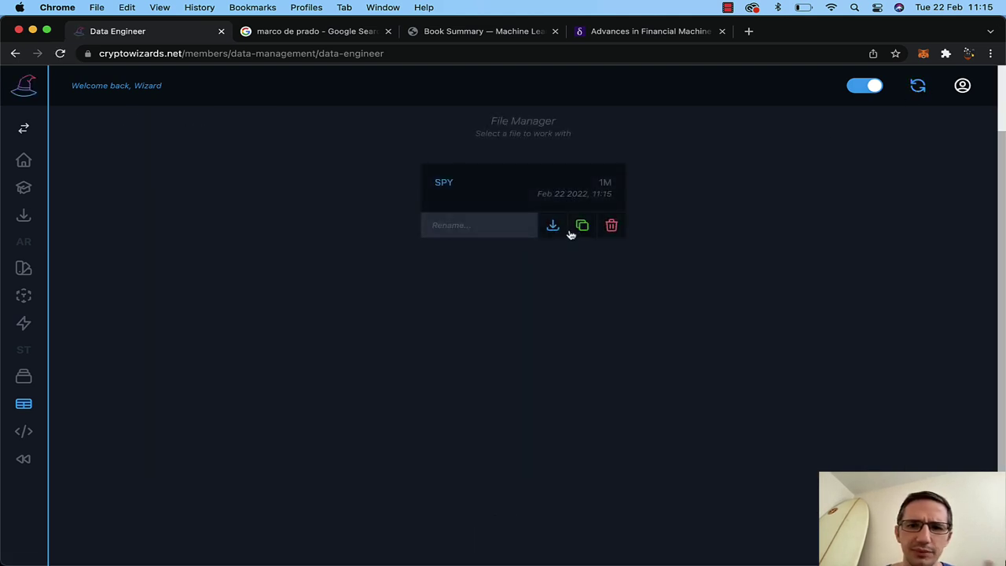
left_click(582, 227)
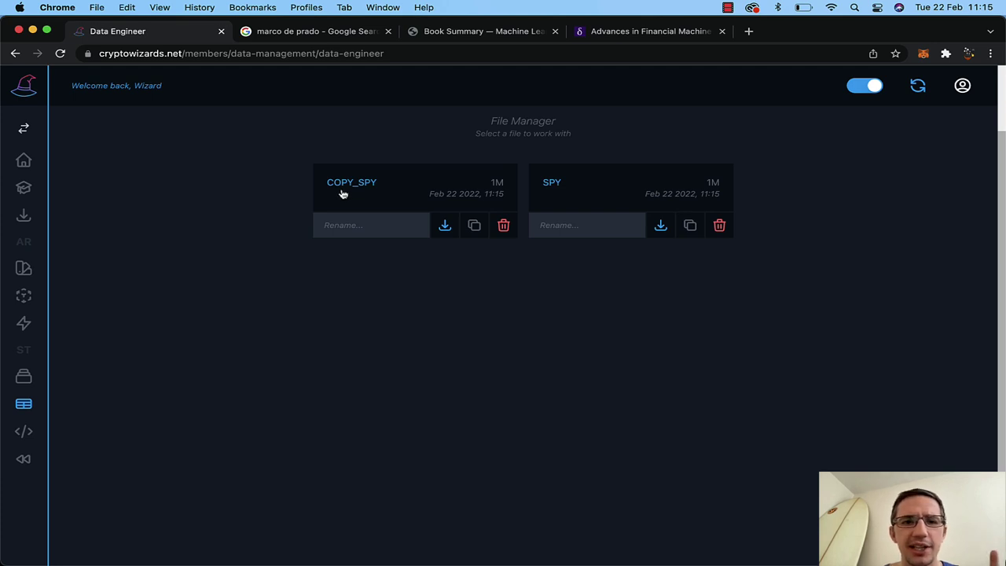
type("SPY_BT")
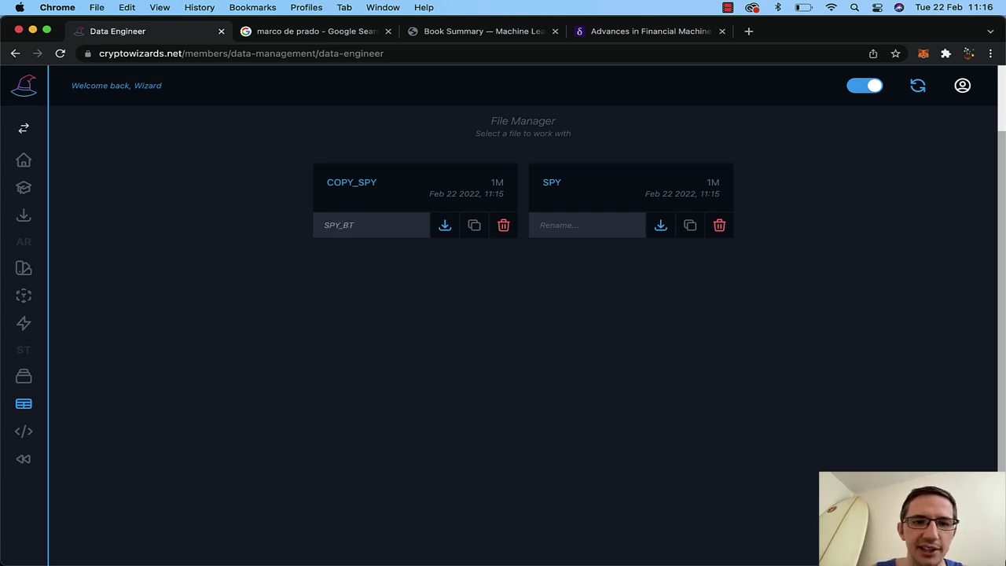
key("Return")
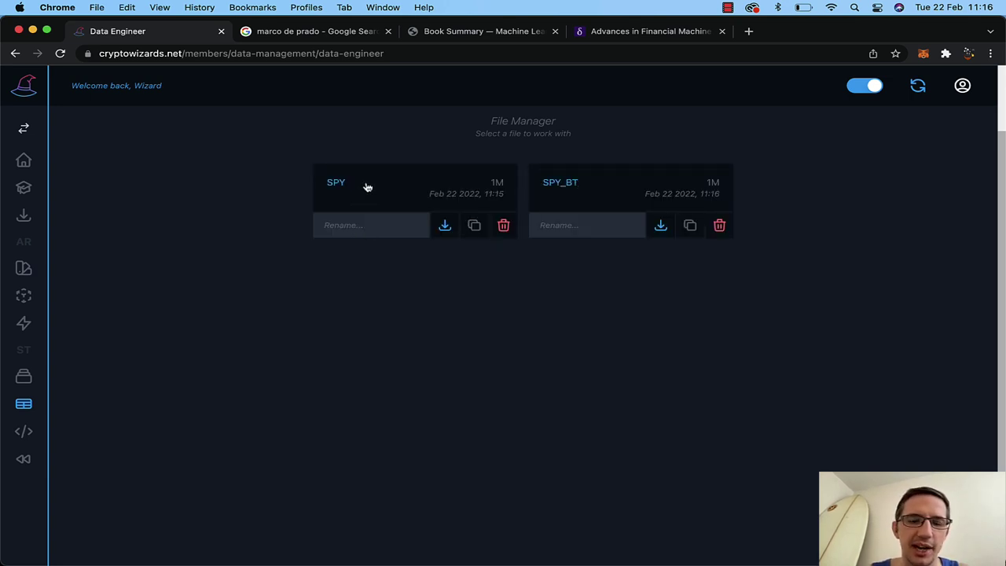
Step: Rename the original SPY file as SPY_ML and open it for editing
left_click(363, 227)
type("SPY")
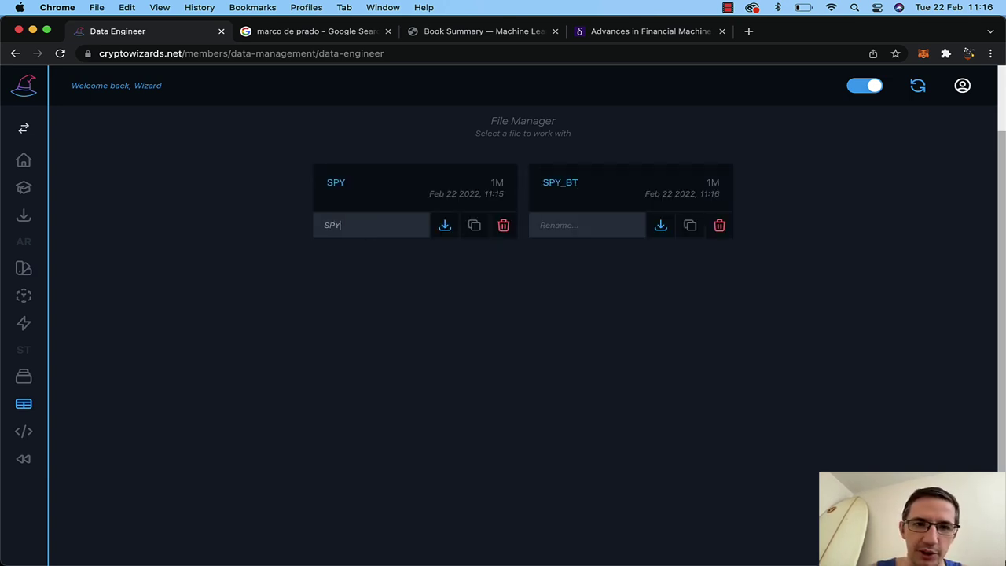
type("_ML")
key("Return")
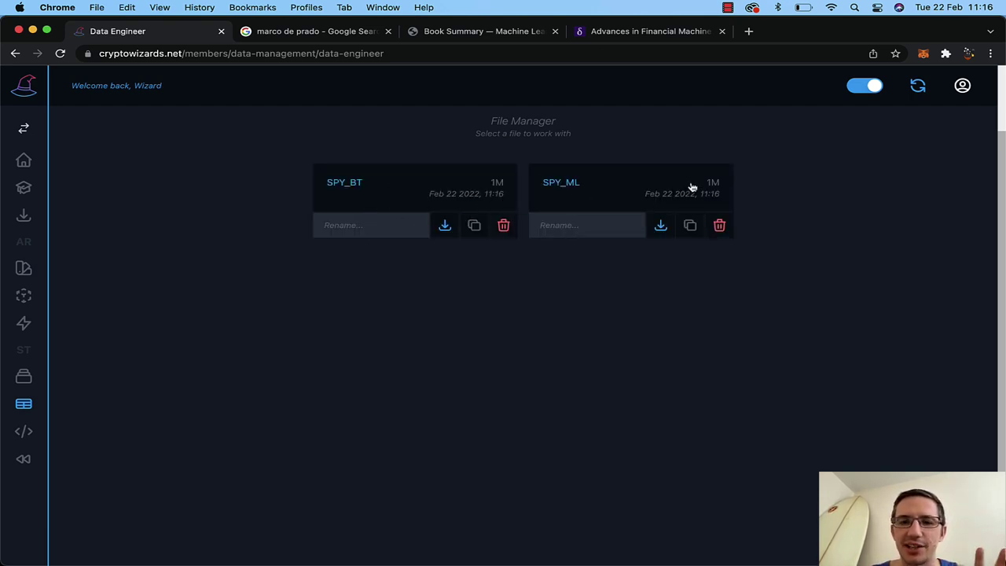
left_click(654, 187)
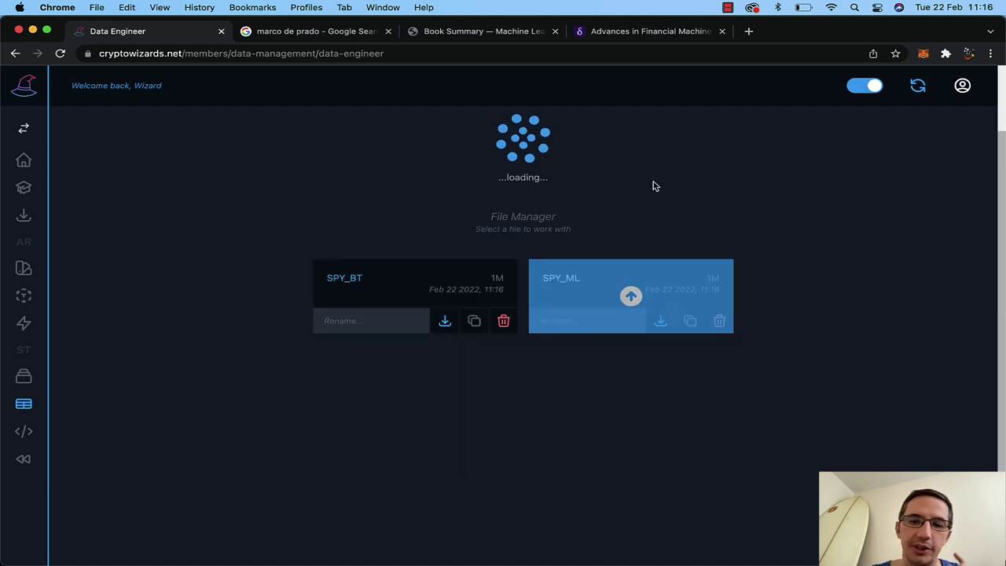
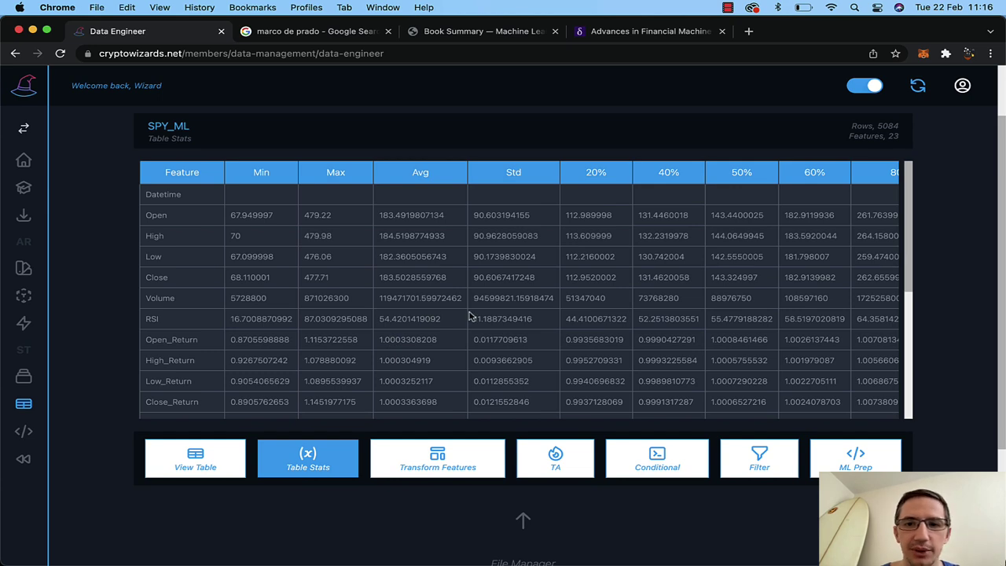
Step: Examine the RSI row's minimum, maximum, average, 20% and 40% values in the SPY_ML table stats
scroll(469, 316, "up", 10)
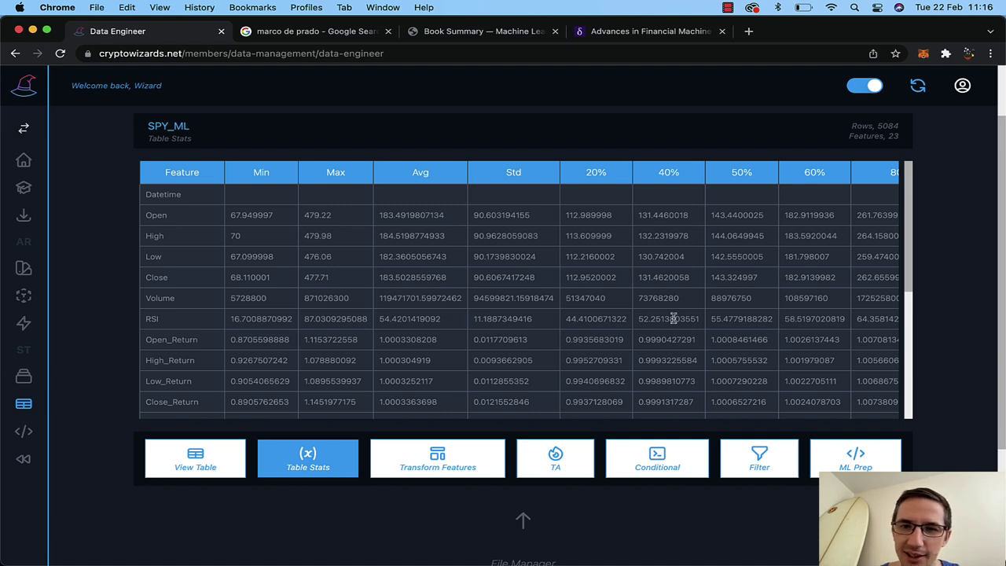
left_click_drag(564, 319, 626, 325)
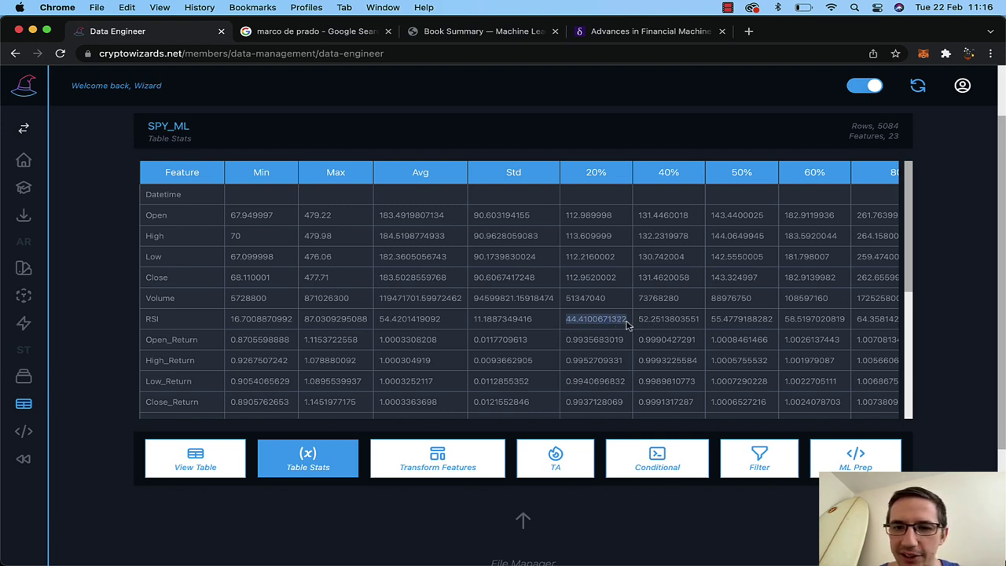
double_click(243, 319)
left_click(245, 320)
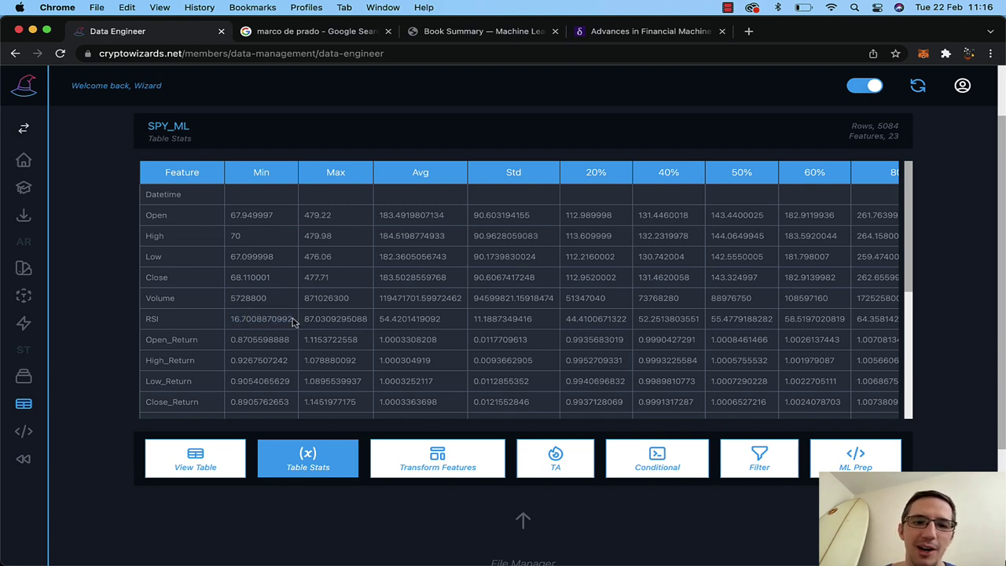
double_click(316, 320)
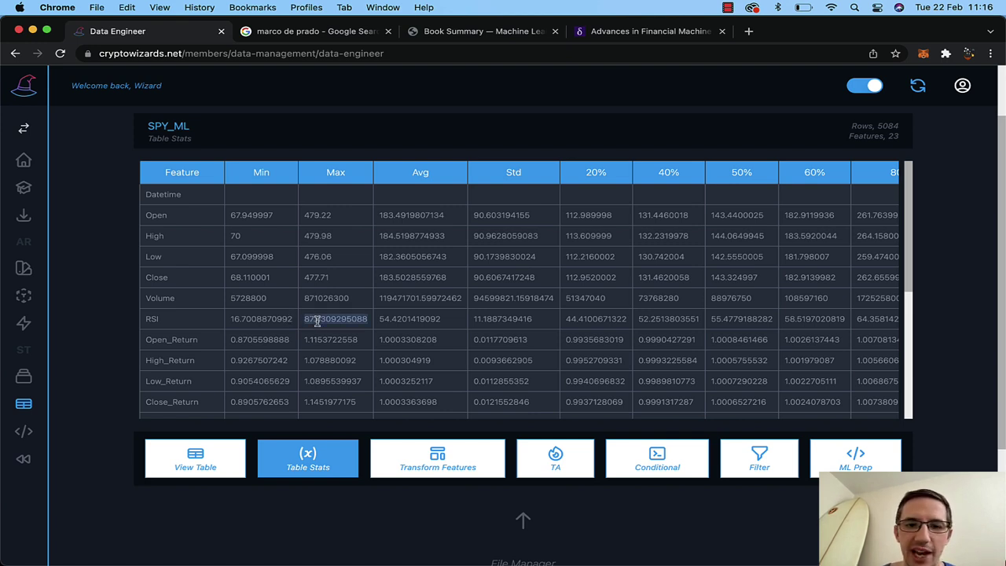
double_click(403, 320)
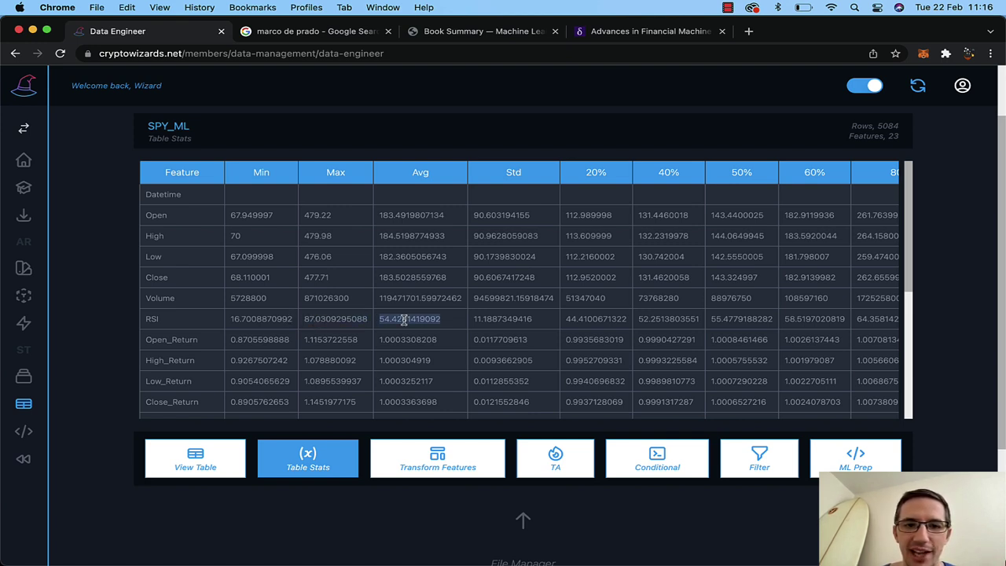
double_click(618, 319)
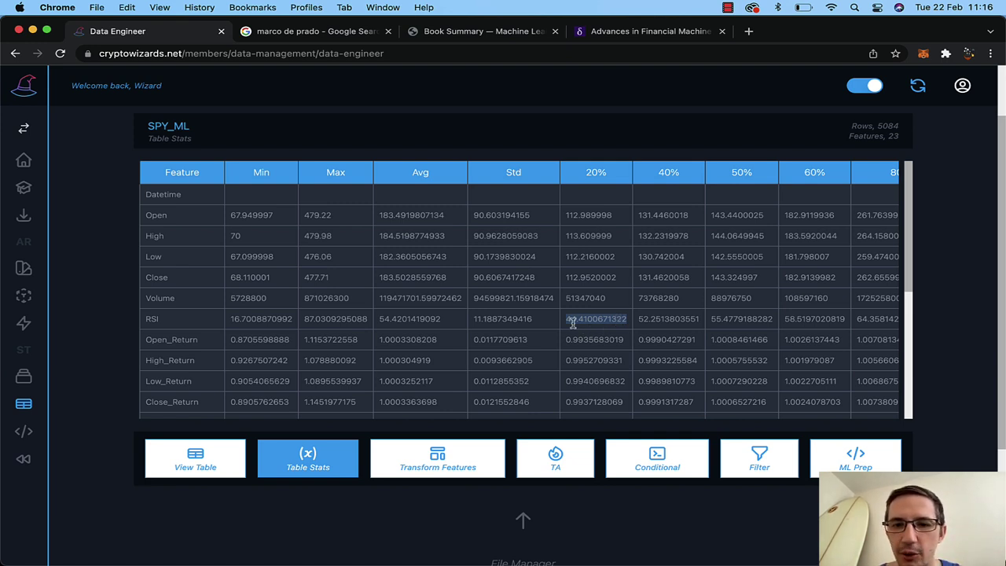
left_click(650, 316)
double_click(651, 318)
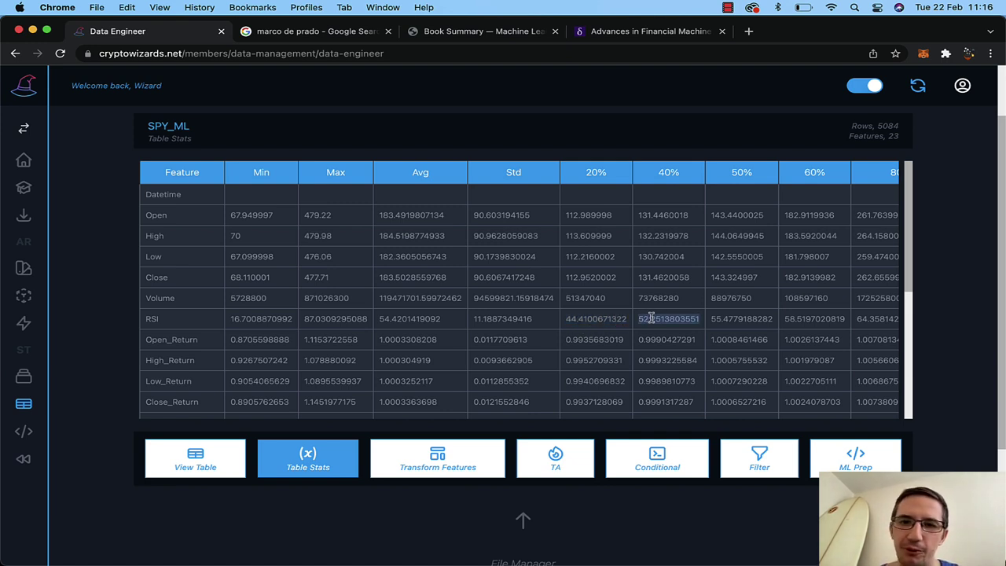
left_click(657, 322)
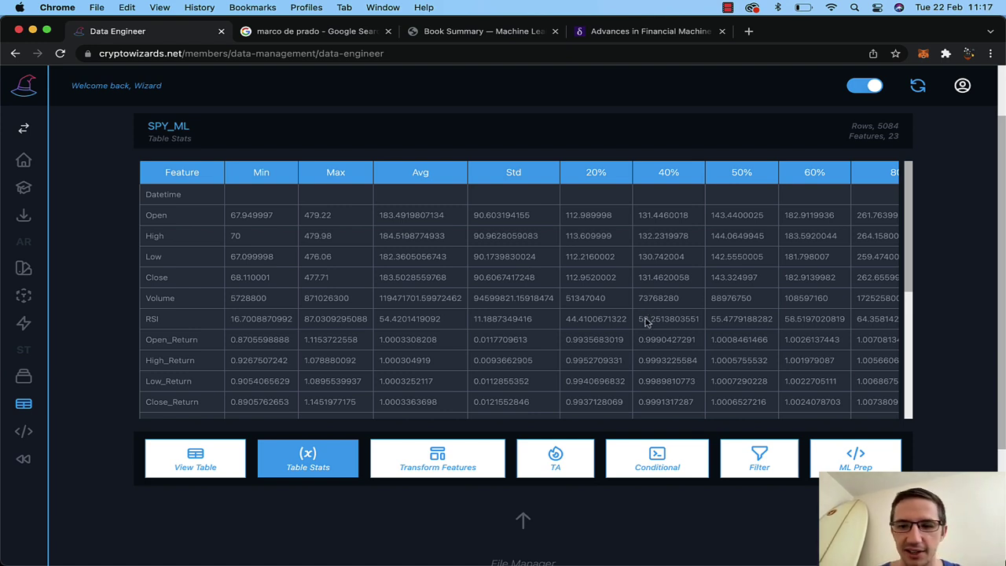
Step: Start a value comparison filter on SPY_ML using the RSI feature with a period shift of 0
left_click(764, 463)
left_click(242, 233)
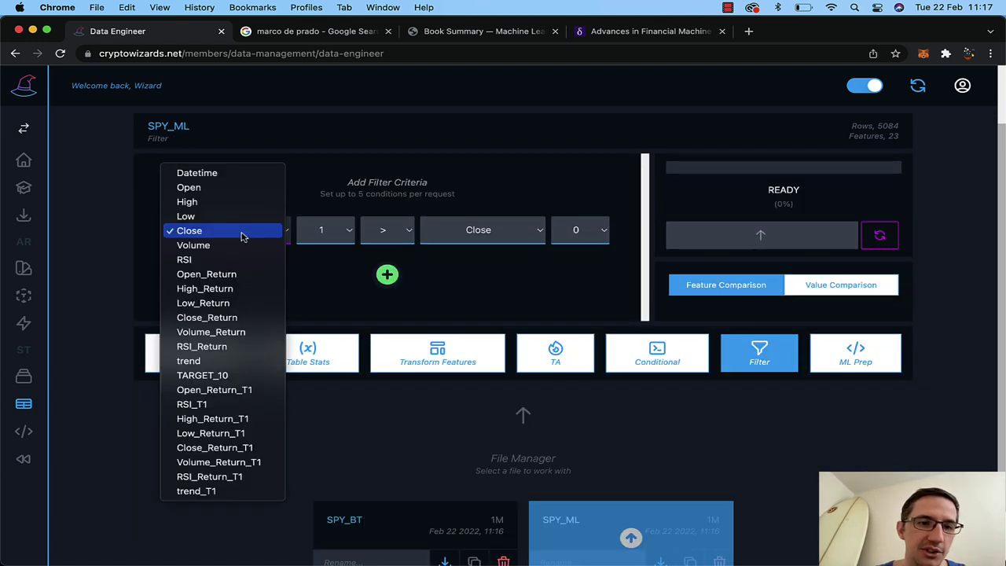
left_click(581, 280)
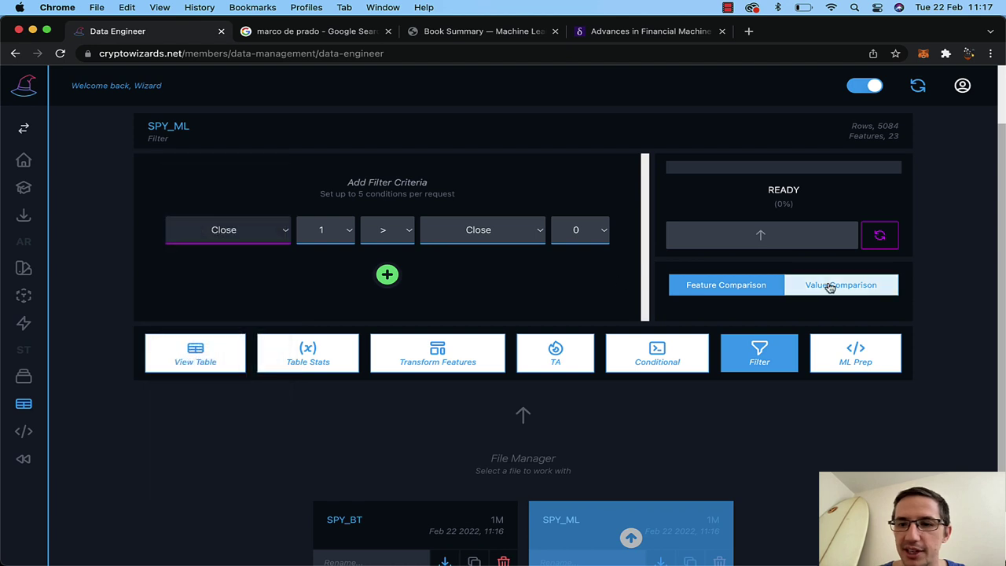
left_click(828, 287)
left_click(271, 227)
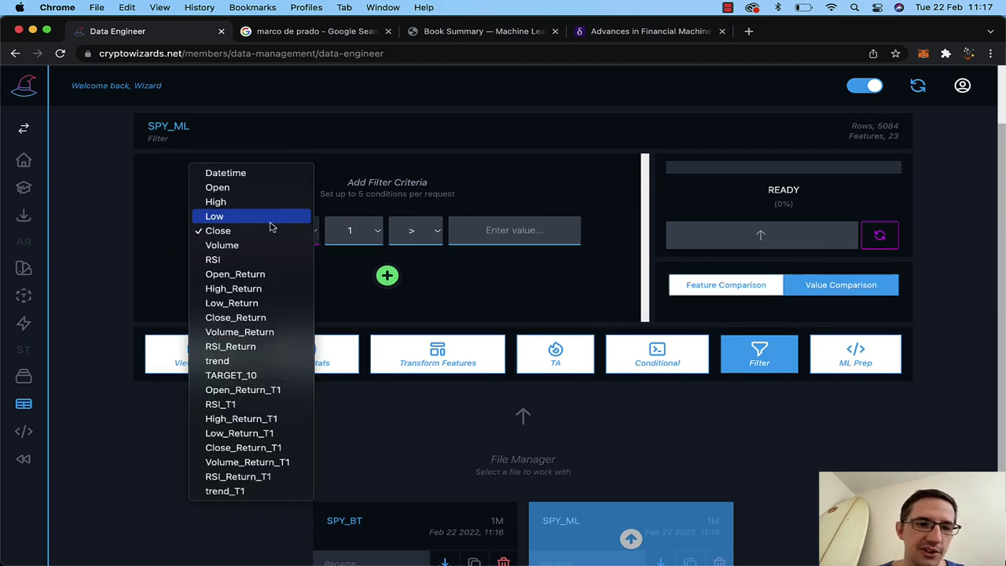
left_click(260, 259)
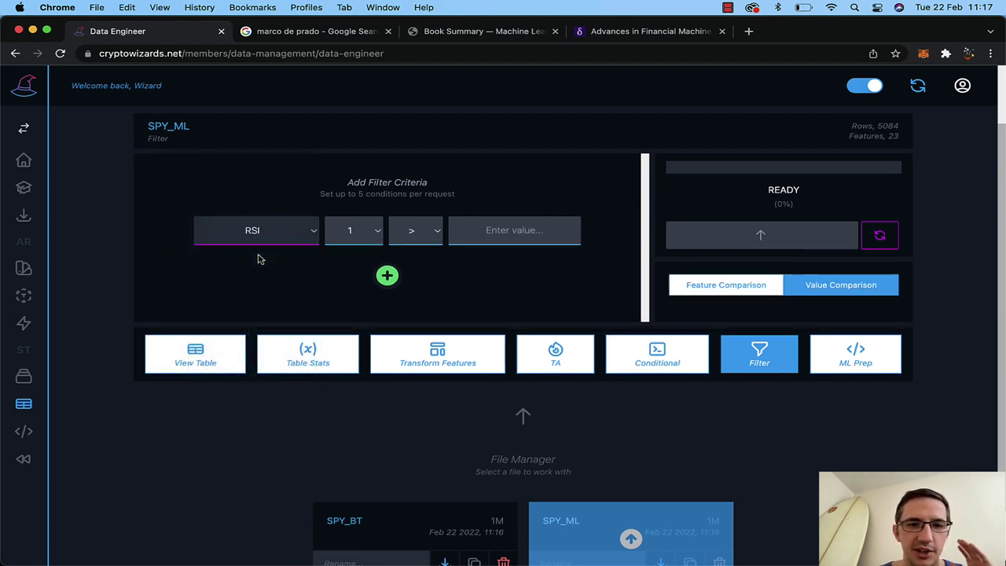
left_click(428, 243)
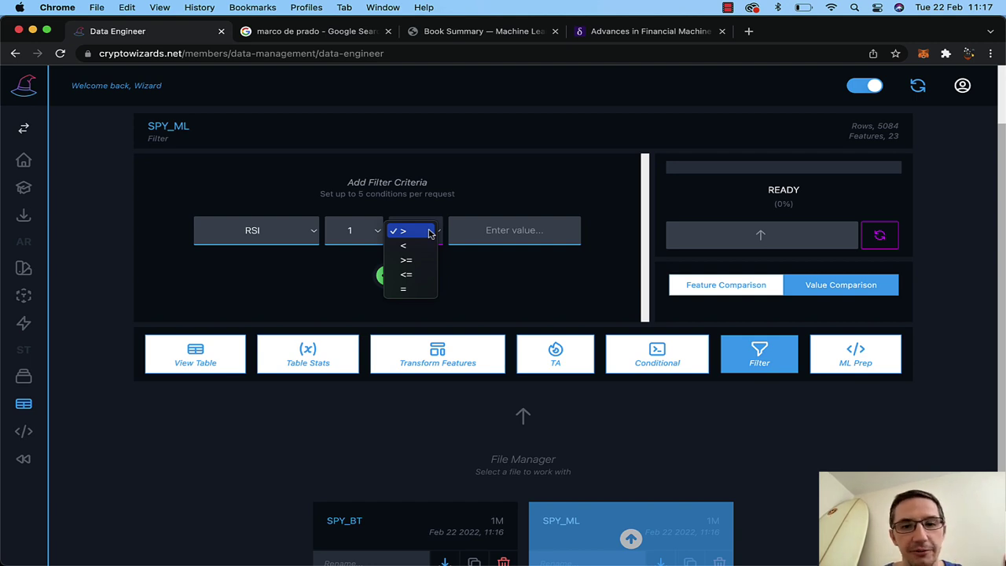
left_click(429, 233)
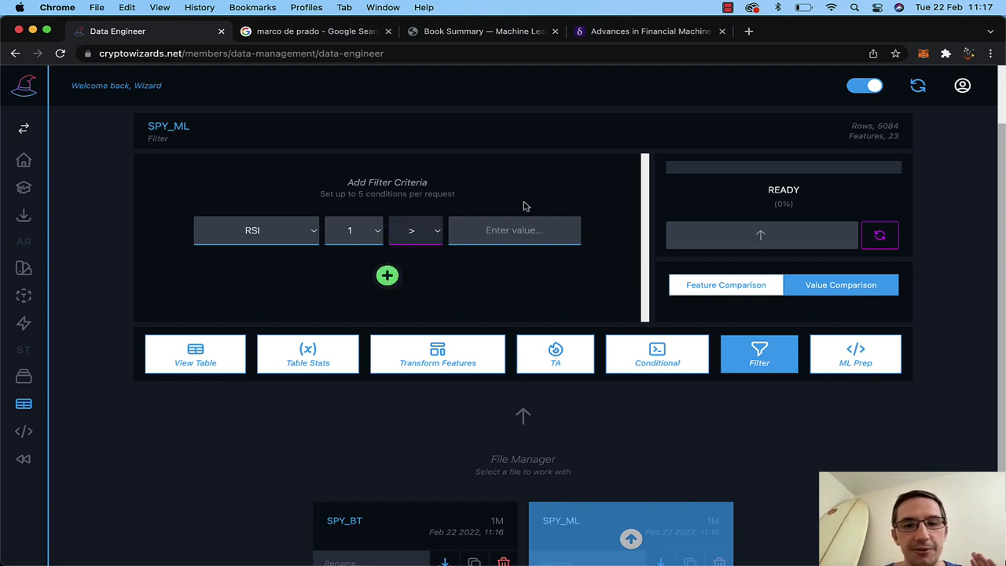
left_click(338, 228)
left_click(338, 220)
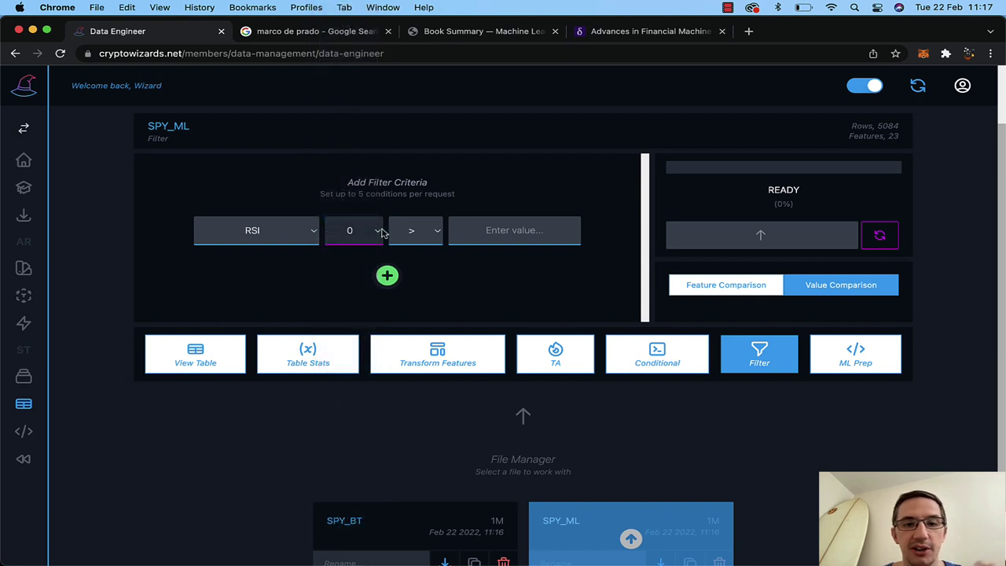
Step: Complete the RSI filter condition with <= 47, add it to the conditions and run the filter on SPY_ML
left_click(416, 230)
left_click(418, 246)
left_click(421, 236)
left_click(421, 260)
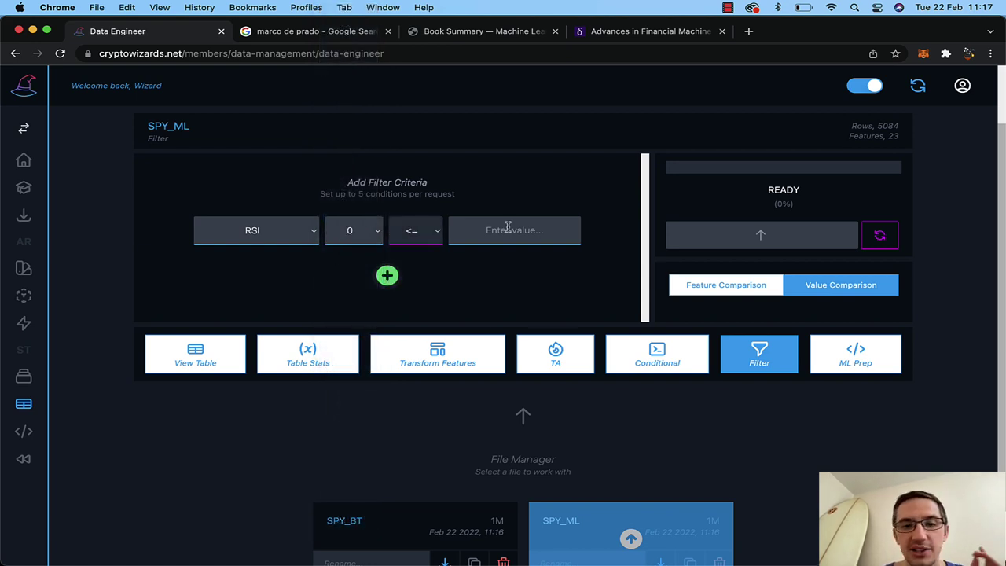
left_click(507, 227)
type("47")
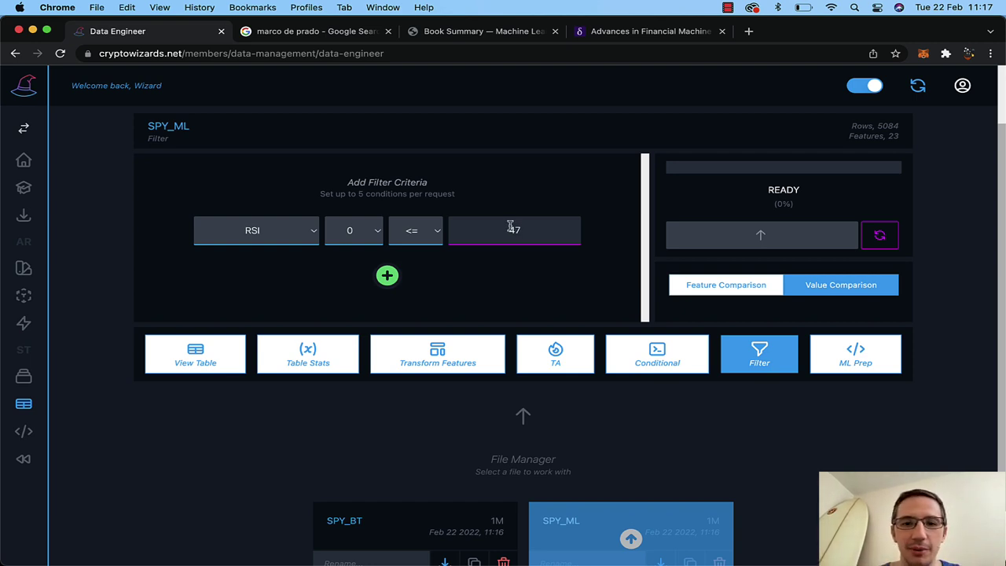
left_click(387, 275)
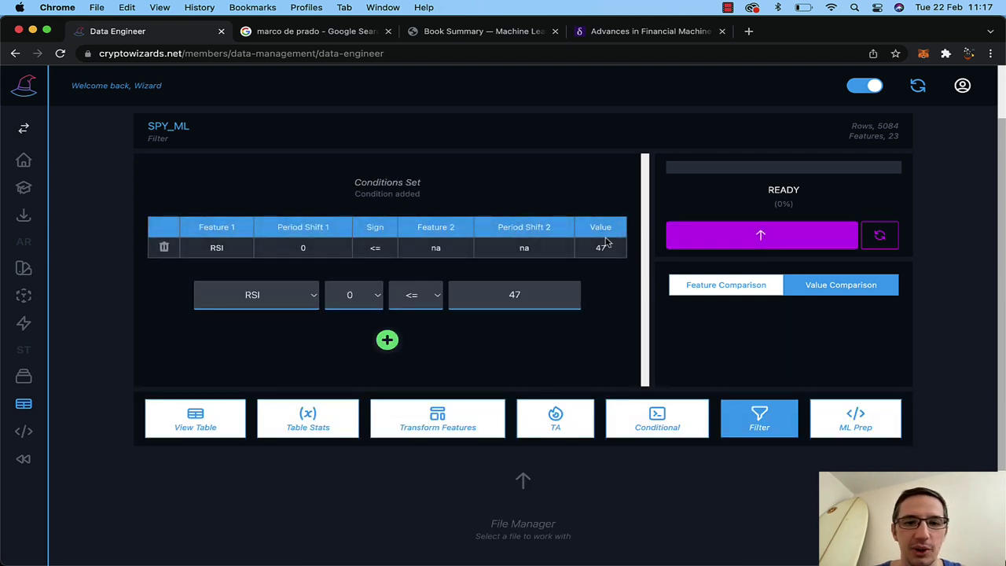
left_click(762, 236)
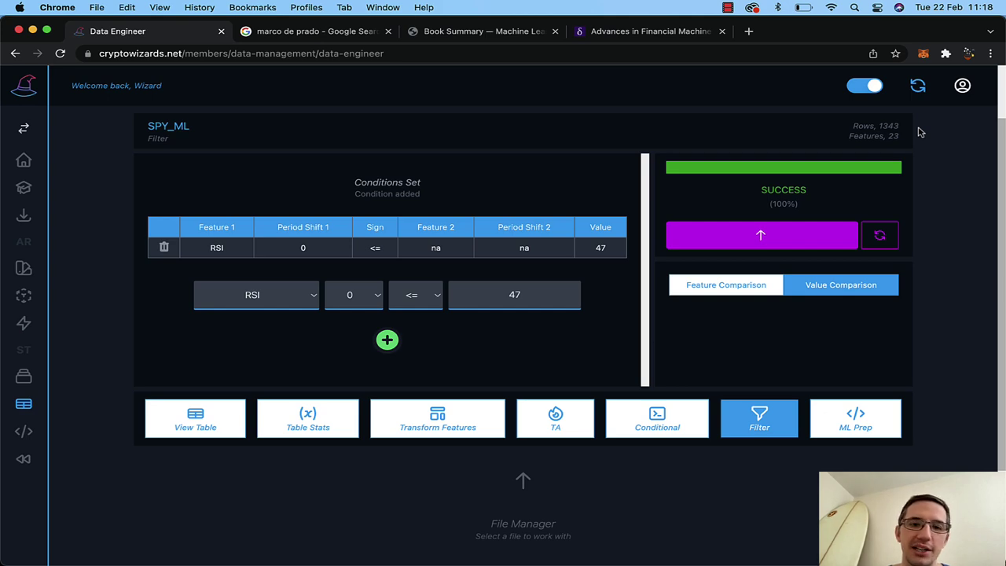
Step: Review the filtered SPY_ML table and its T1 columns, and consult the Feature importance notes on the Advances in Financial Machine Learning page
left_click(220, 408)
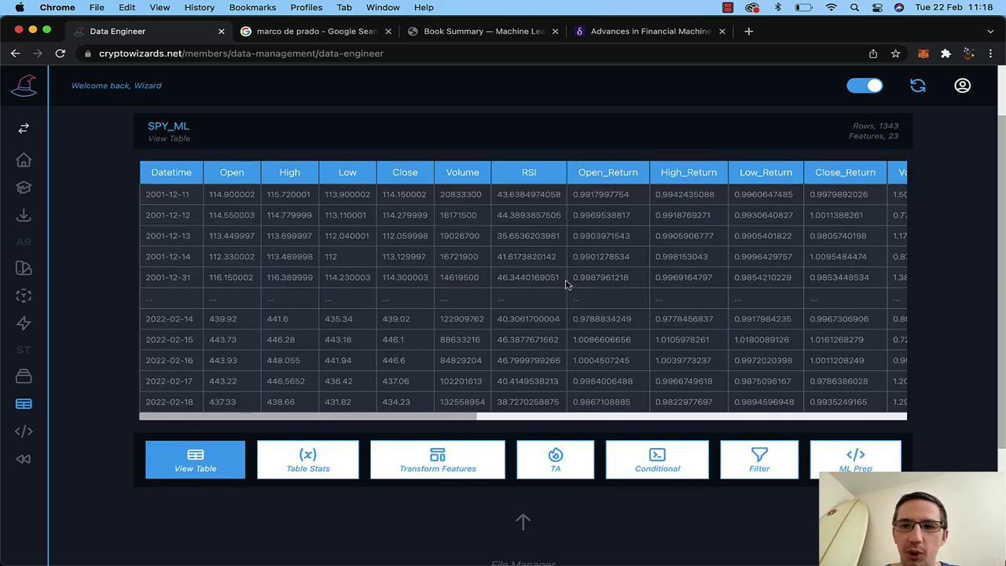
scroll(566, 284, "right", 10)
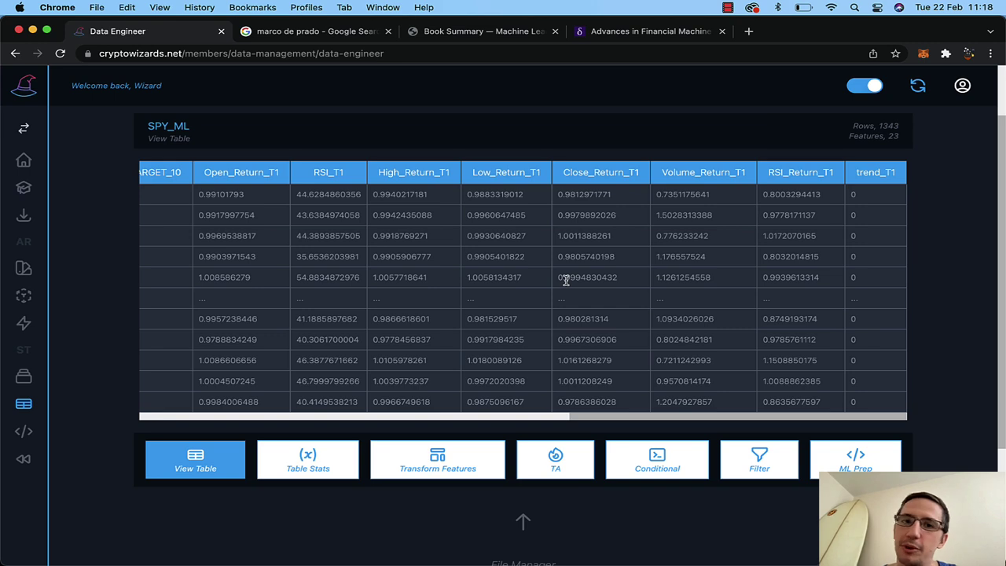
scroll(566, 281, "down", 5)
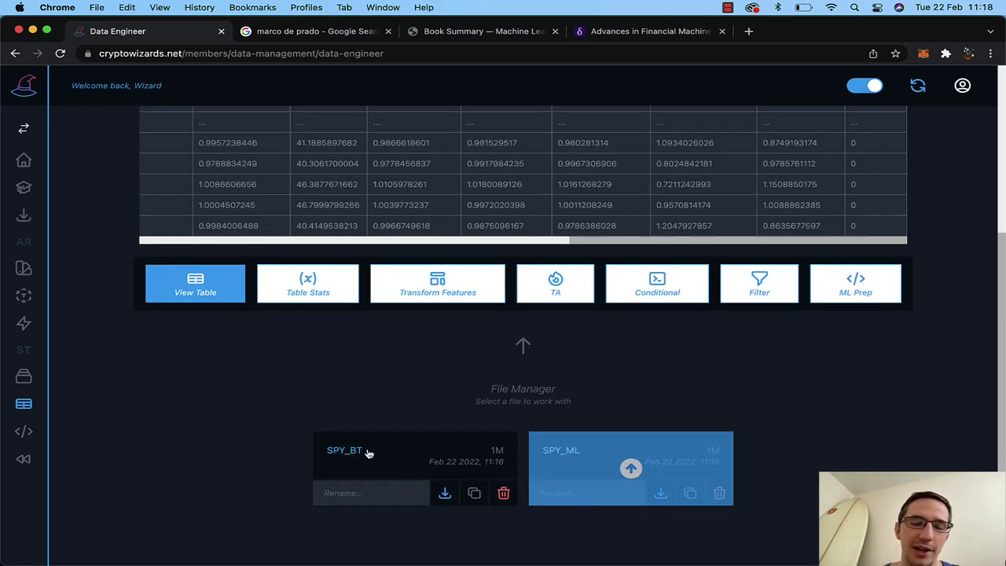
scroll(369, 454, "up", 6)
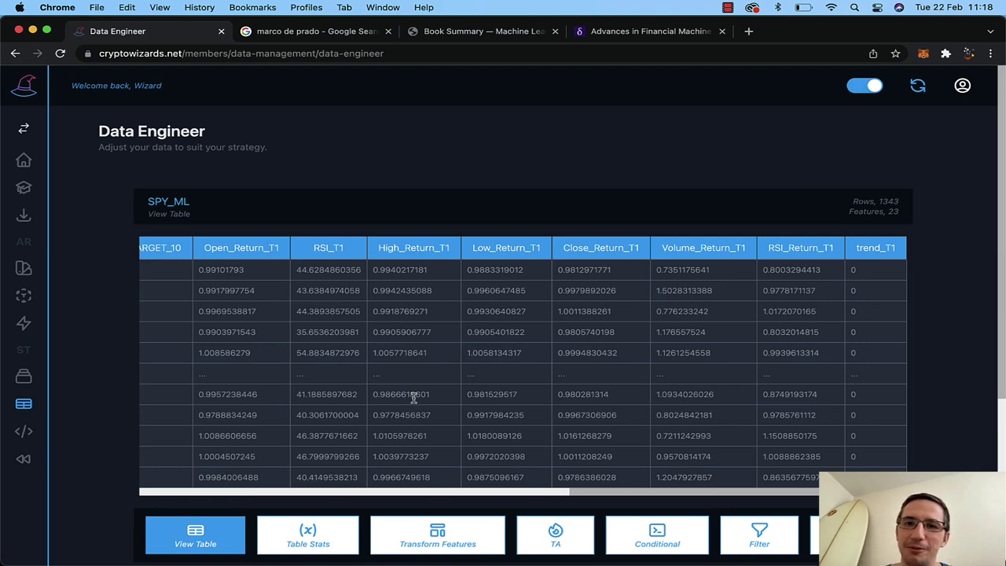
left_click(633, 36)
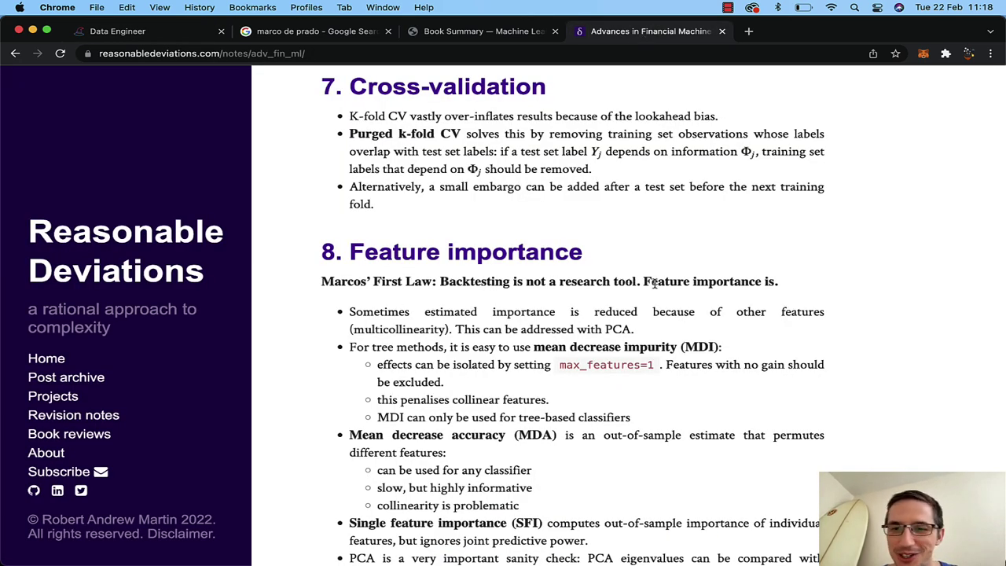
Step: Return to the Data Engineer page and examine the price, return, trend, TARGET_10 and T1 columns of the filtered SPY_ML table
left_click(179, 36)
scroll(510, 338, "down", 2)
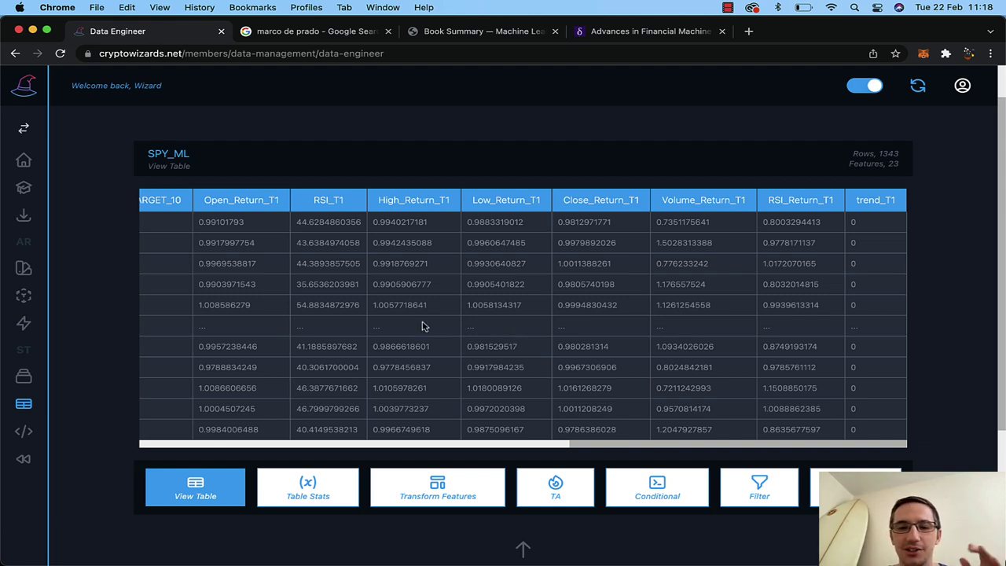
scroll(558, 312, "left", 10)
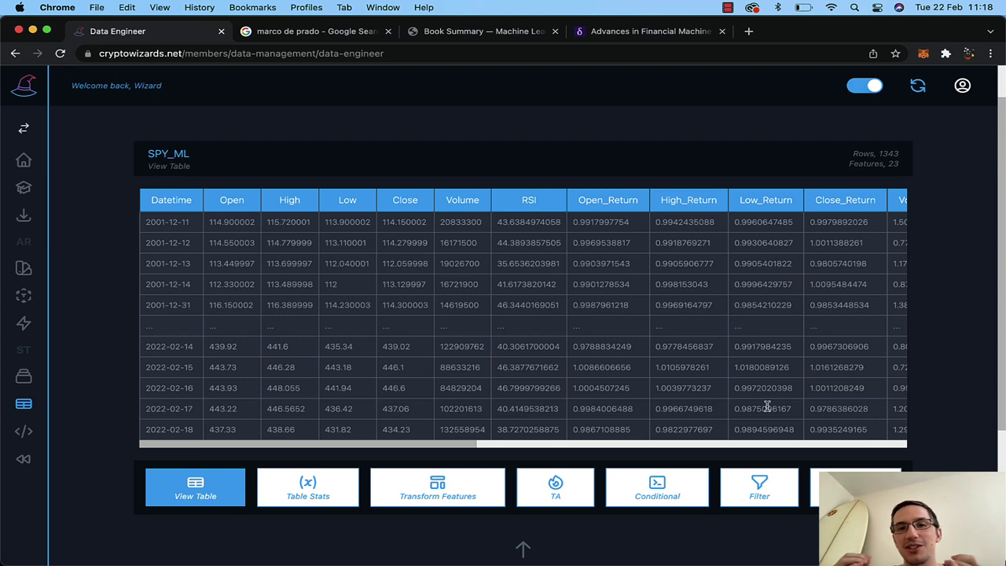
scroll(766, 406, "right", 10)
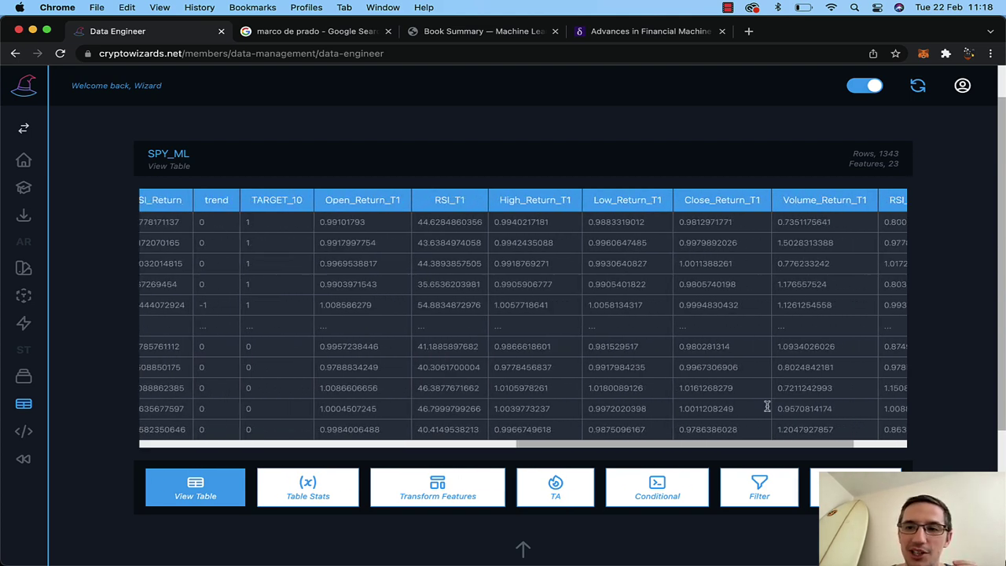
scroll(455, 280, "left", 10)
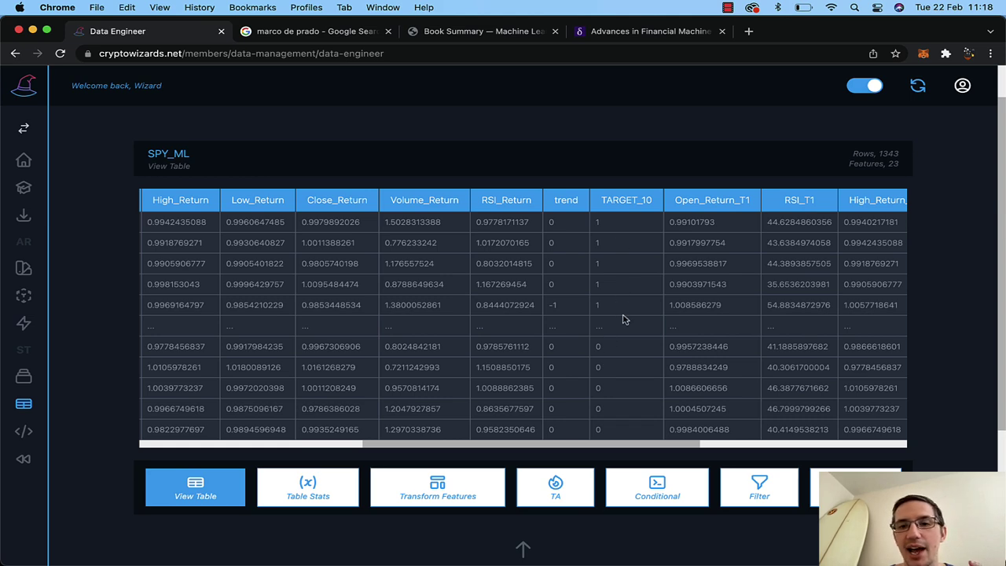
scroll(625, 319, "right", 5)
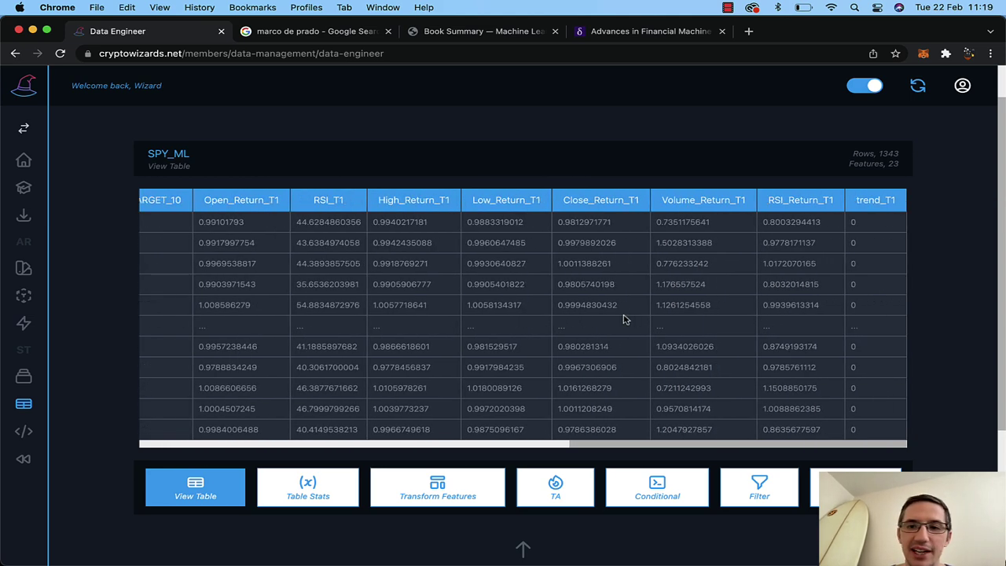
scroll(624, 318, "left", 15)
scroll(623, 259, "right", 10)
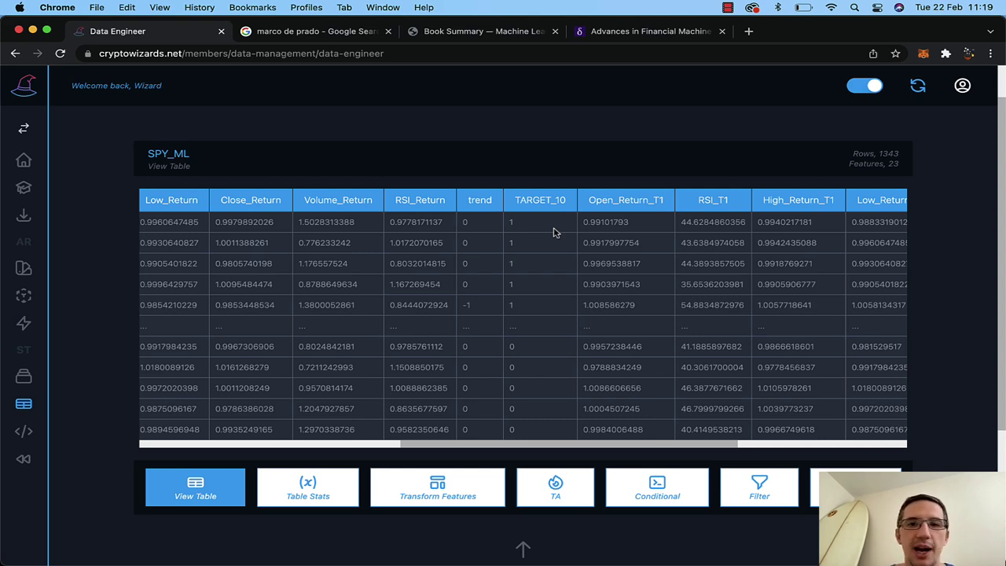
scroll(554, 231, "left", 10)
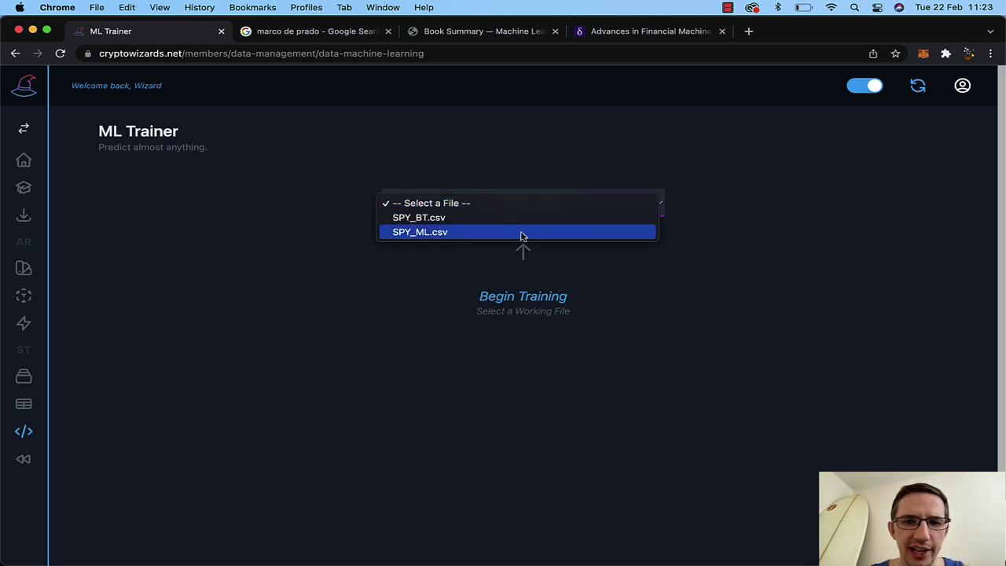
Step: Set up SPY_ML.csv to predict TARGET_10 from every available feature except Open, High, Low, Close, Volume, trend and trend_T1
left_click(460, 233)
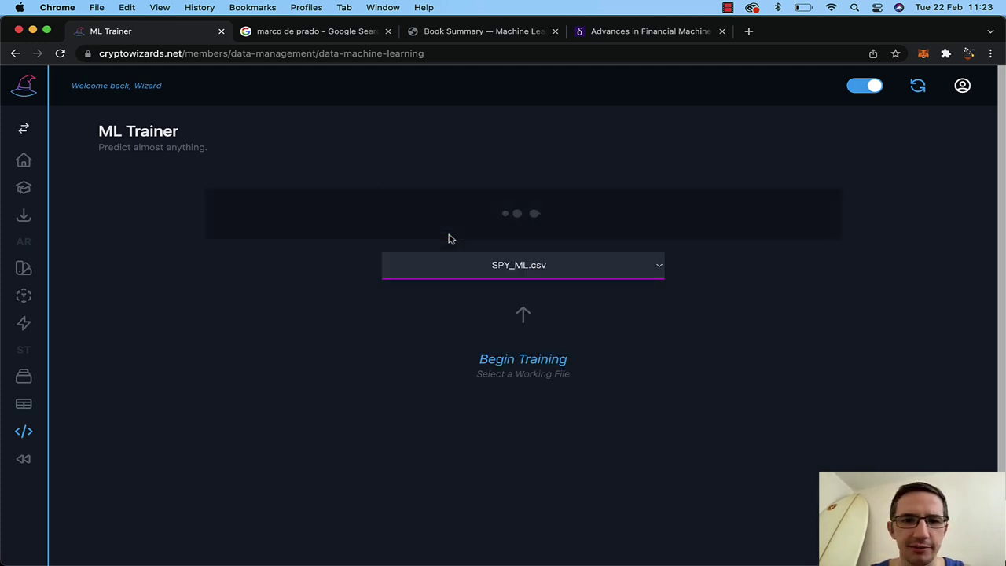
left_click(523, 305)
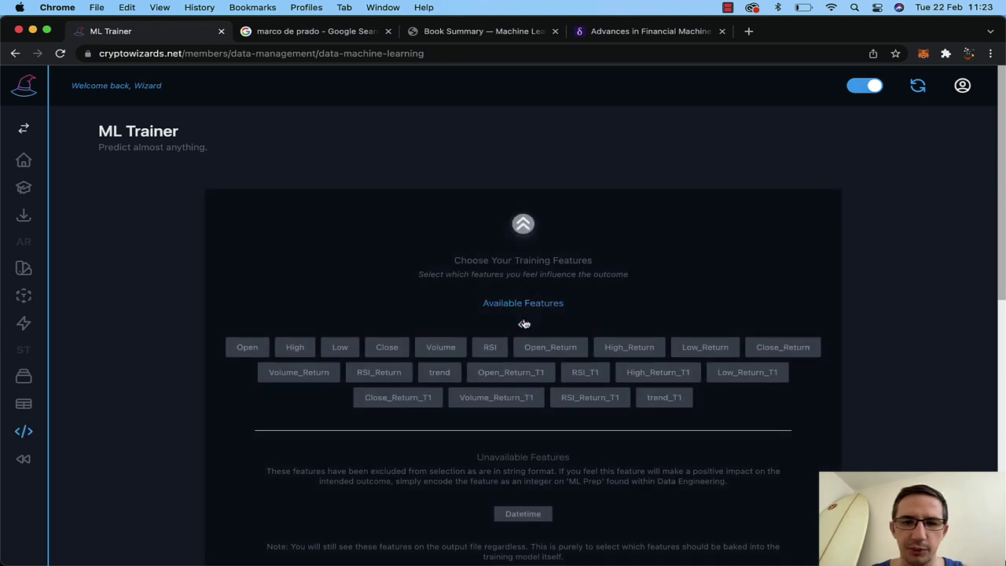
left_click(286, 354)
left_click(335, 353)
left_click(290, 352)
left_click(380, 351)
left_click(441, 352)
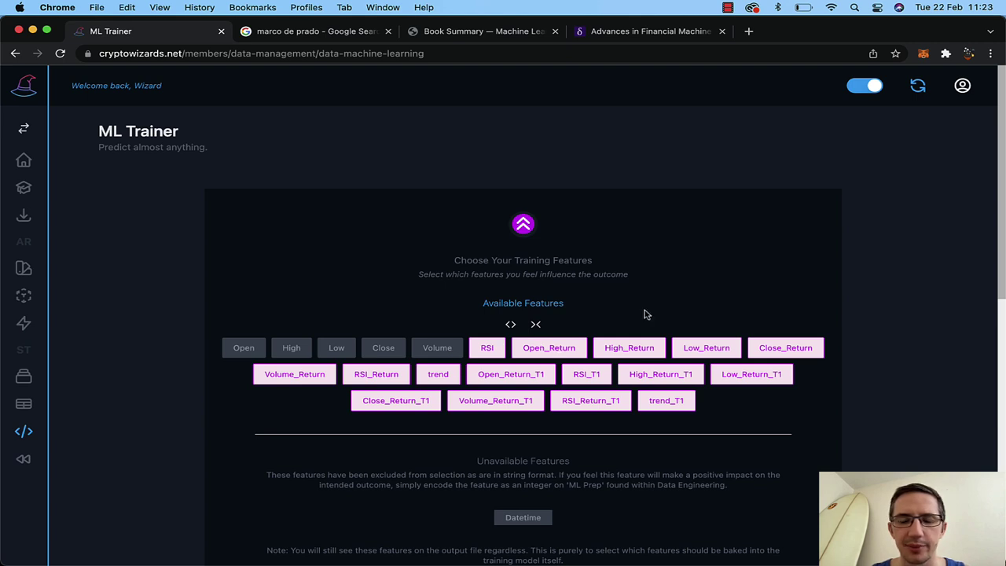
left_click(429, 380)
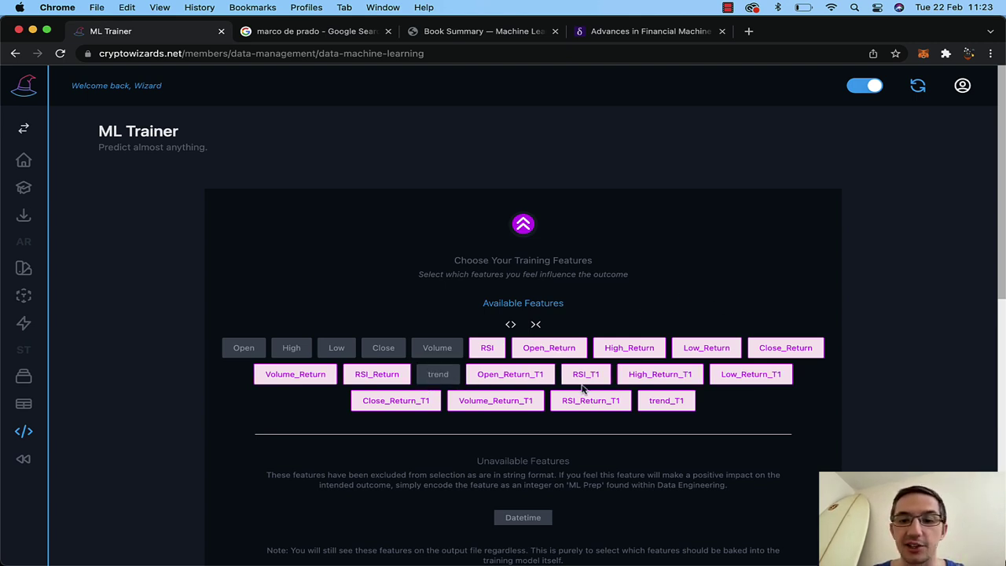
left_click(680, 408)
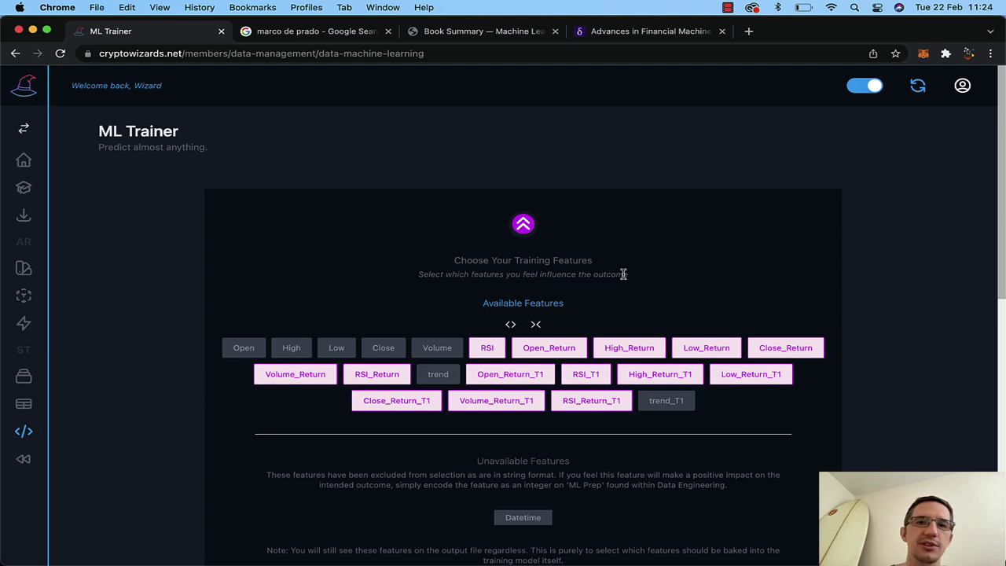
Step: Choose a Time Series data carve with an 80% train, test split and run the training as TEST_1
left_click(522, 225)
scroll(505, 322, "down", 2)
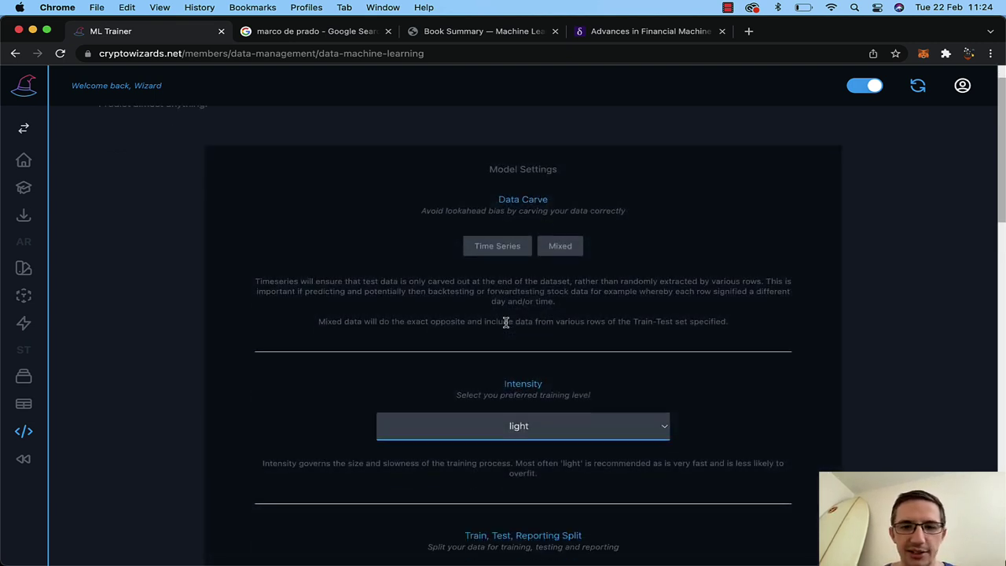
scroll(505, 322, "down", 5)
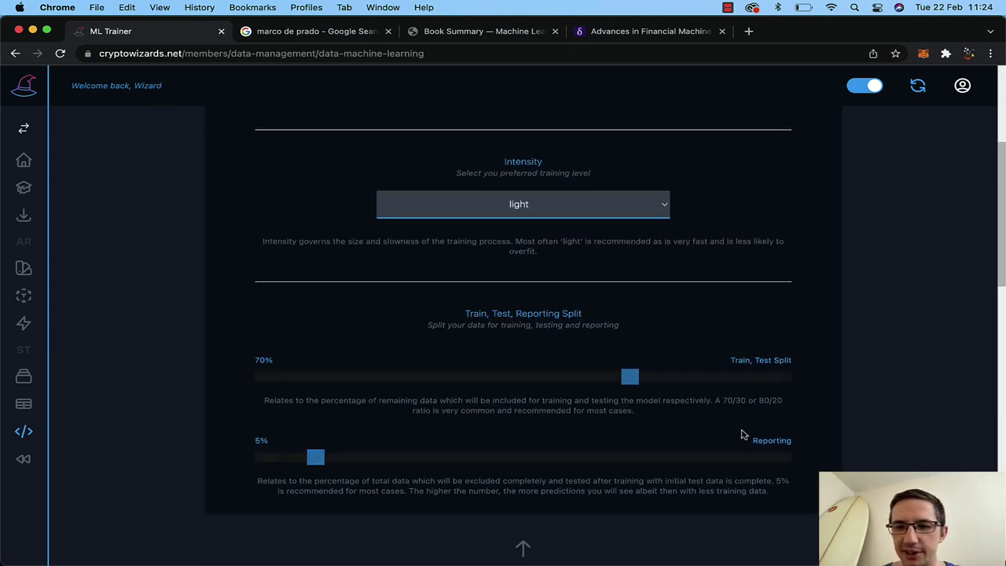
left_click_drag(636, 379, 693, 379)
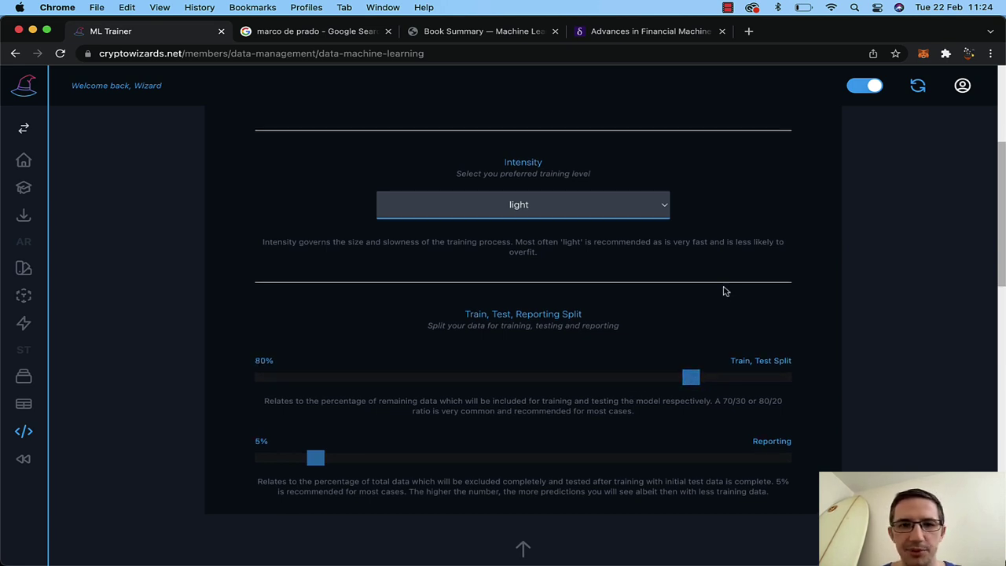
scroll(722, 287, "up", 10)
left_click(503, 213)
type("TEST_1")
left_click(523, 255)
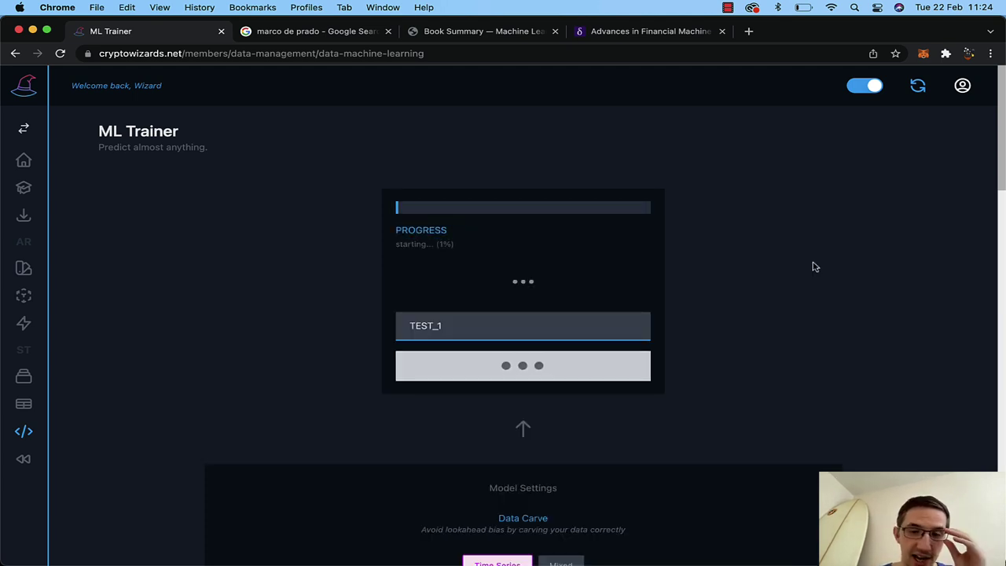
Step: Review the general accuracy, precision and recall of the test and reporting data, focusing on the test Precision % (1)
scroll(814, 266, "down", 3)
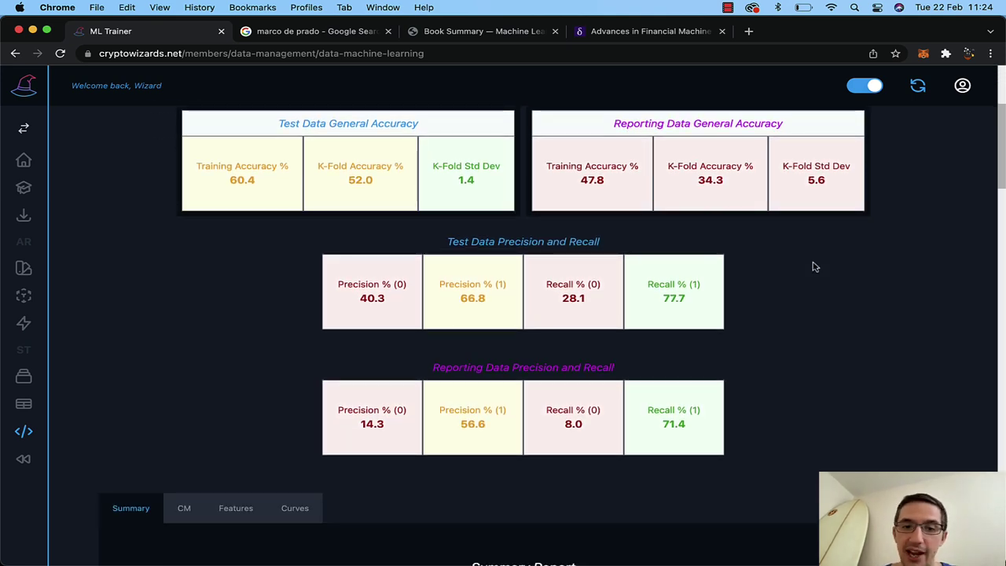
scroll(814, 266, "up", 1)
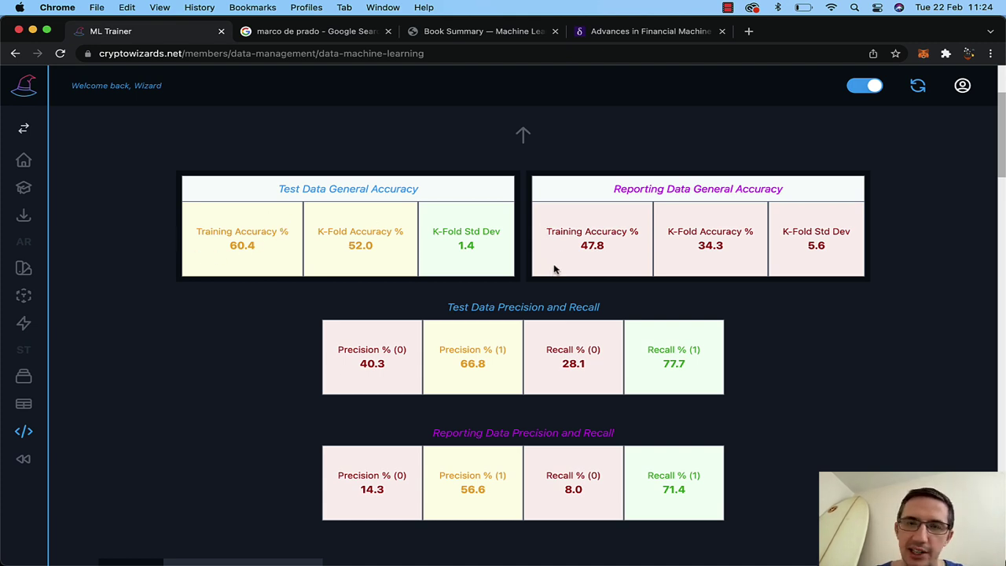
mouse_move(434, 346)
left_mouse_down()
mouse_move(512, 382)
mouse_move(438, 348)
left_mouse_up()
left_click(501, 375)
left_click(437, 345)
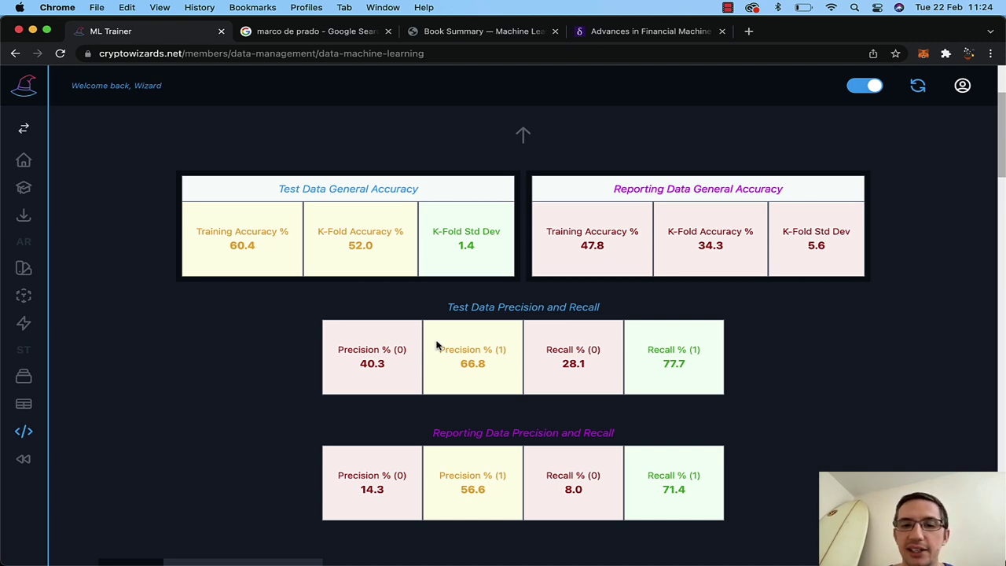
double_click(486, 364)
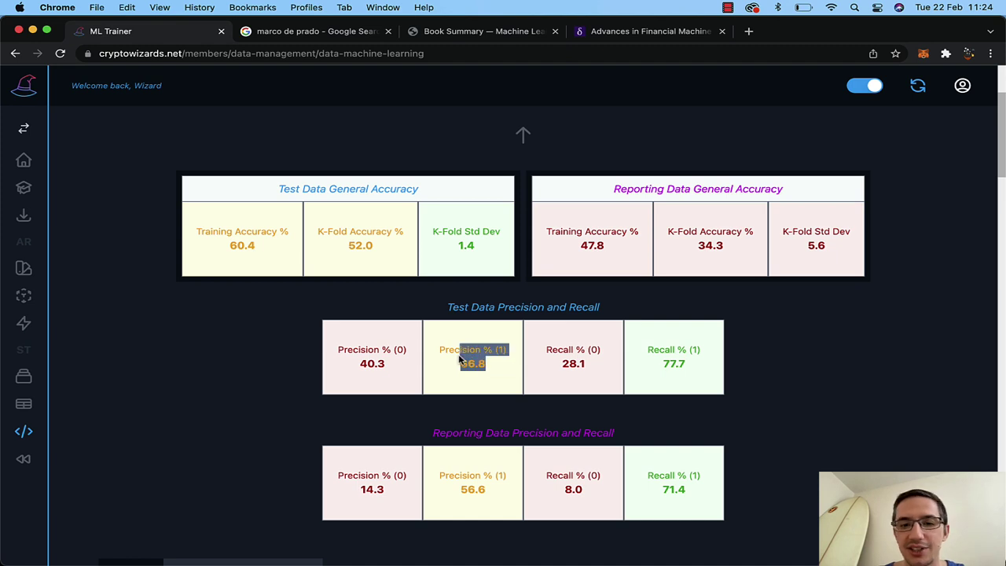
scroll(460, 359, "down", 3)
left_click(883, 291)
scroll(883, 292, "up", 3)
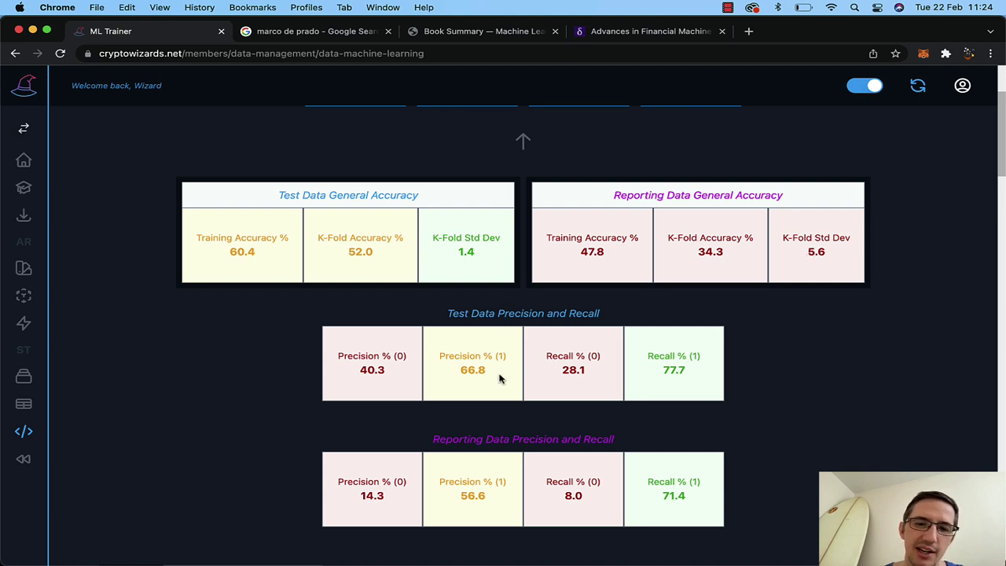
left_click_drag(508, 356, 436, 355)
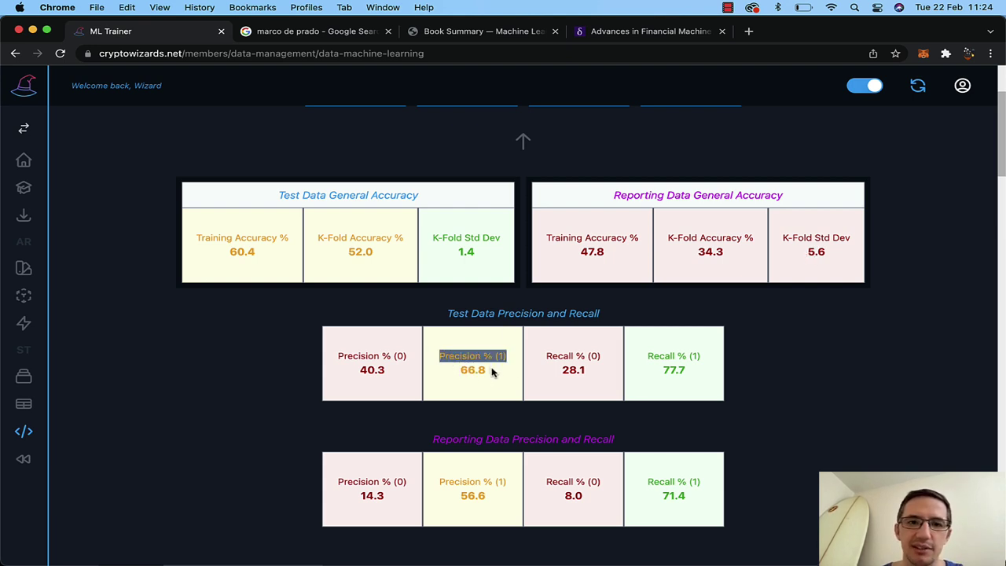
scroll(492, 374, "down", 3)
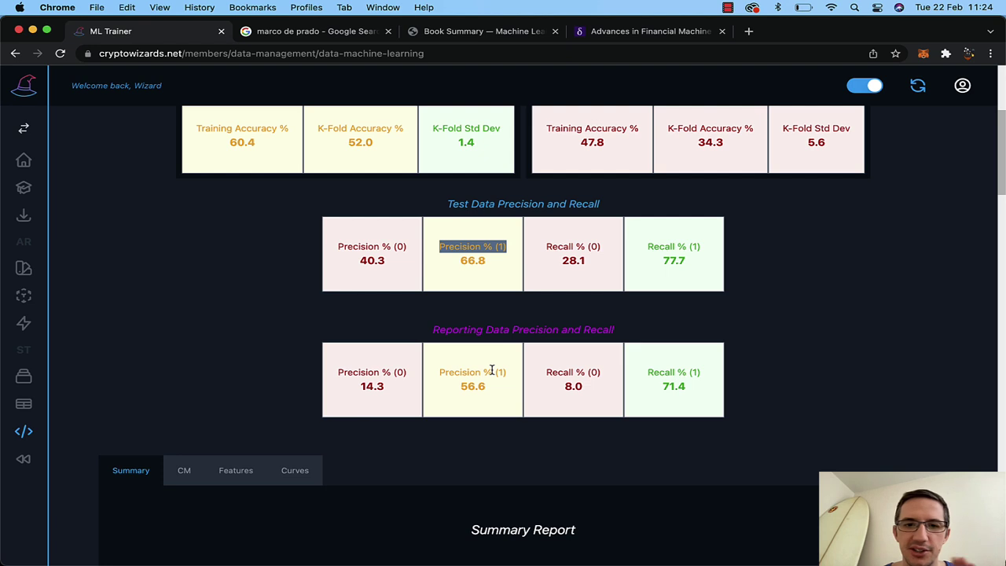
Step: Examine the ROC and RPC curves for the test dataset, then compare them with the confusion matrix and precision scores
left_click(291, 476)
scroll(292, 477, "down", 10)
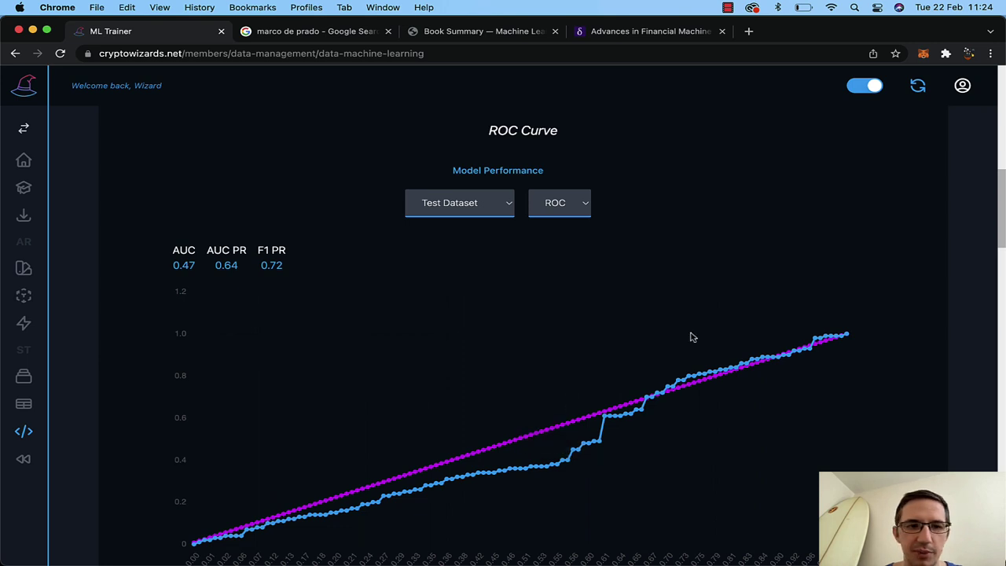
scroll(600, 351, "down", 1)
left_click(554, 181)
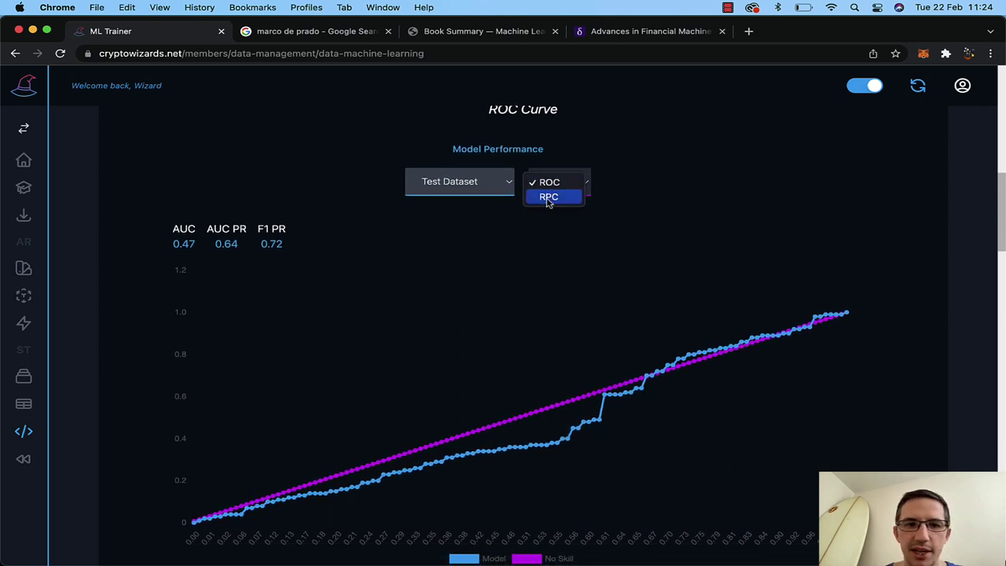
left_click(547, 196)
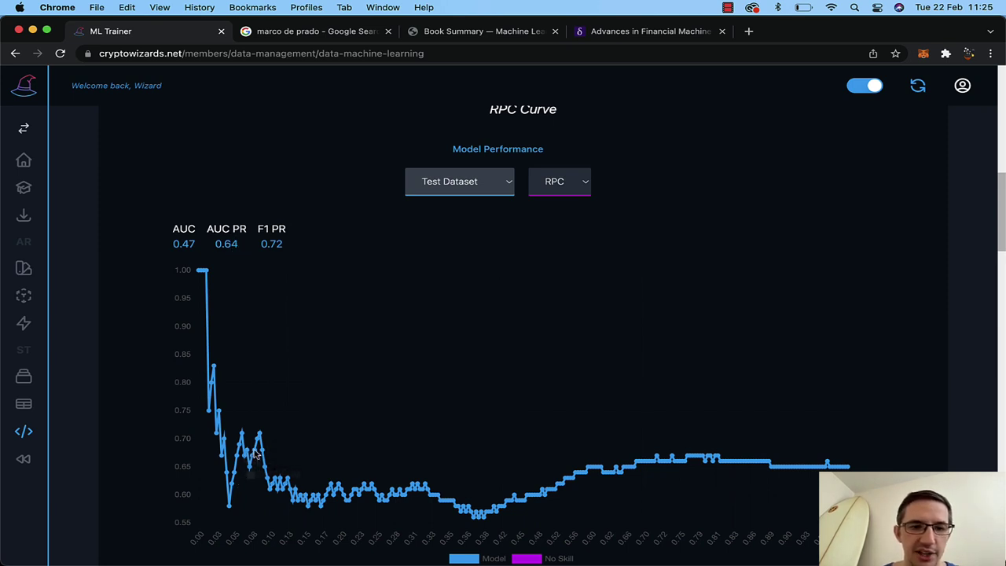
scroll(456, 324, "down", 5)
scroll(452, 259, "up", 10)
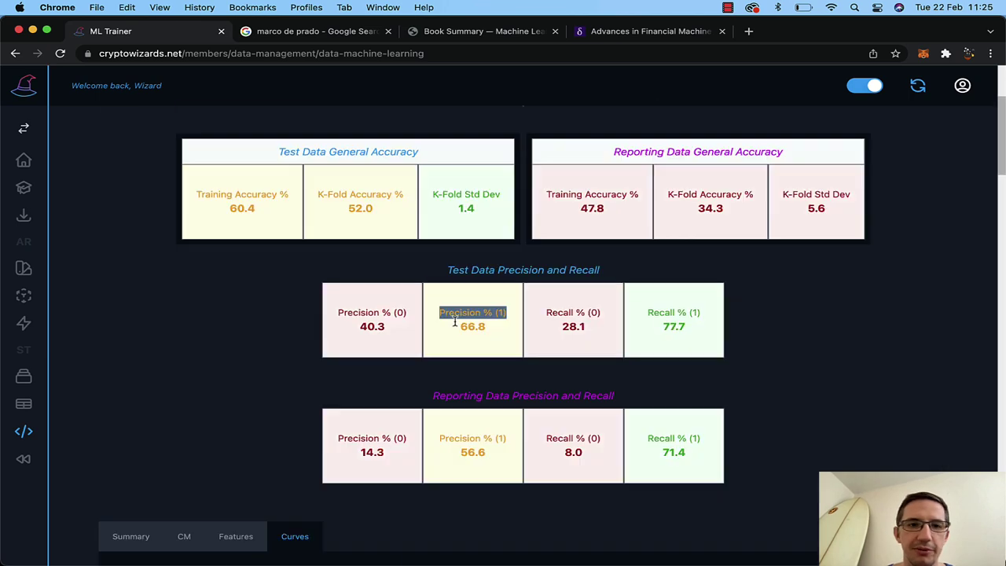
scroll(207, 303, "down", 2)
left_click(186, 297)
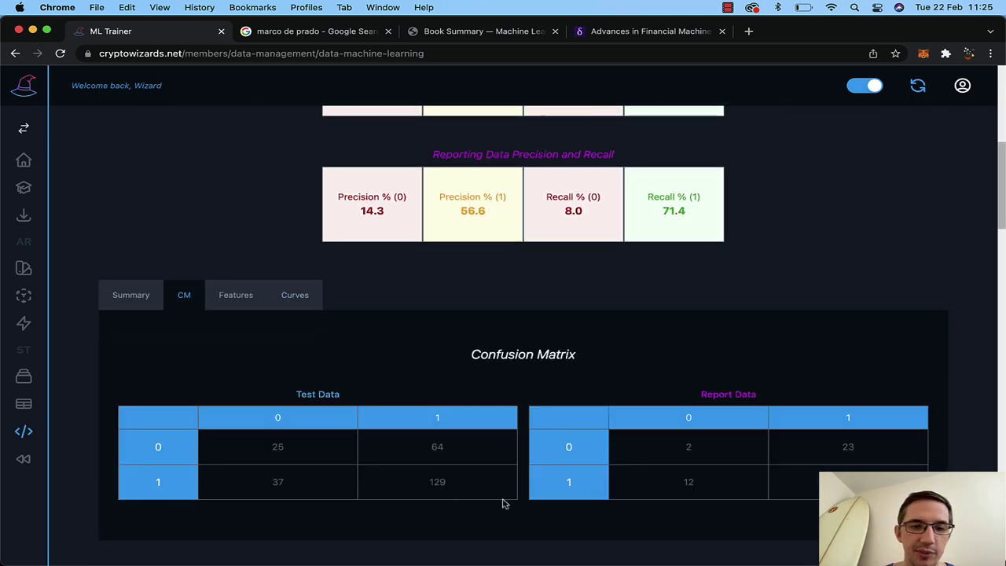
scroll(448, 352, "up", 6)
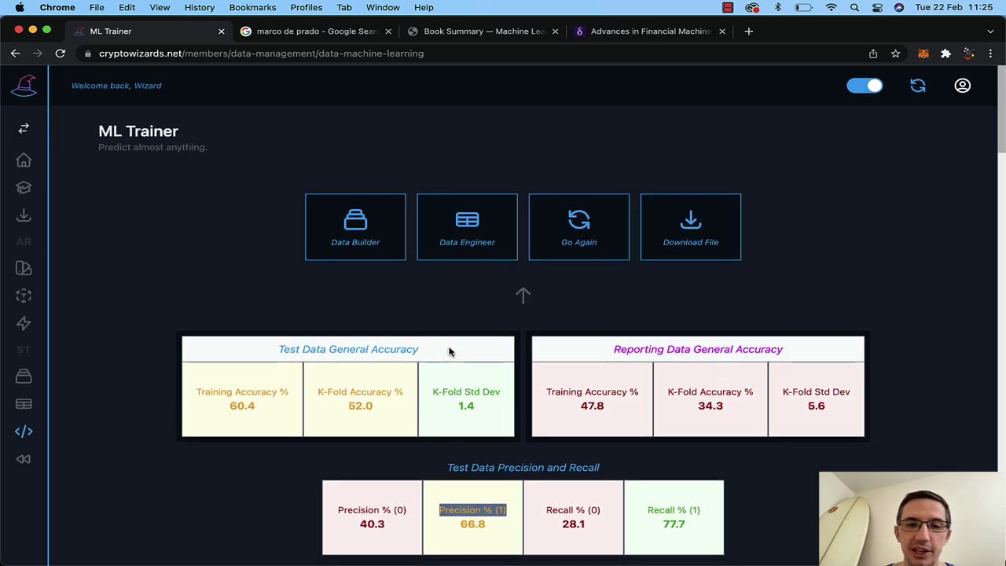
Step: Try to retrain TEST_1 with 0% reporting data and an 85% train, test split
scroll(450, 351, "down", 5)
scroll(448, 351, "down", 15)
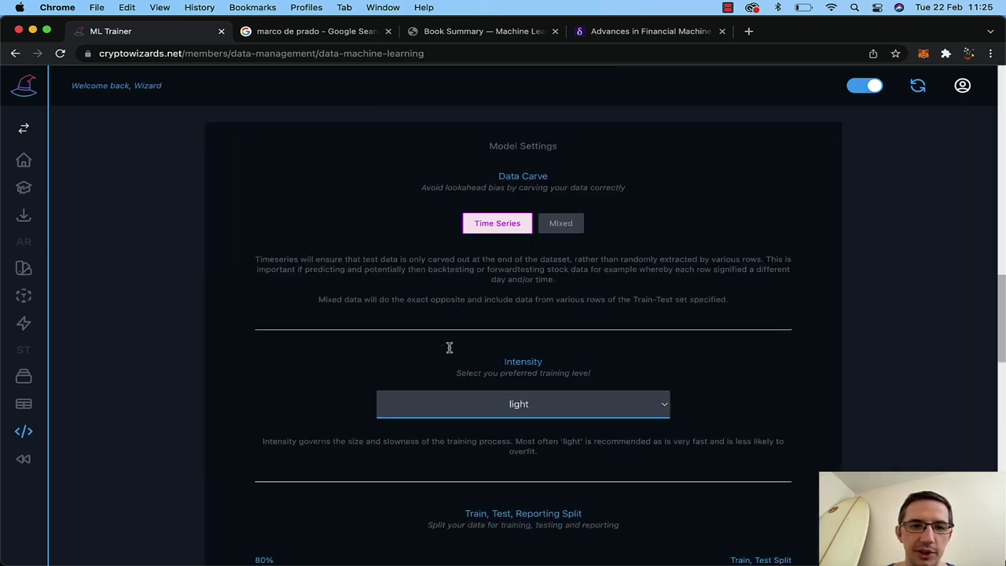
left_click_drag(317, 378, 236, 384)
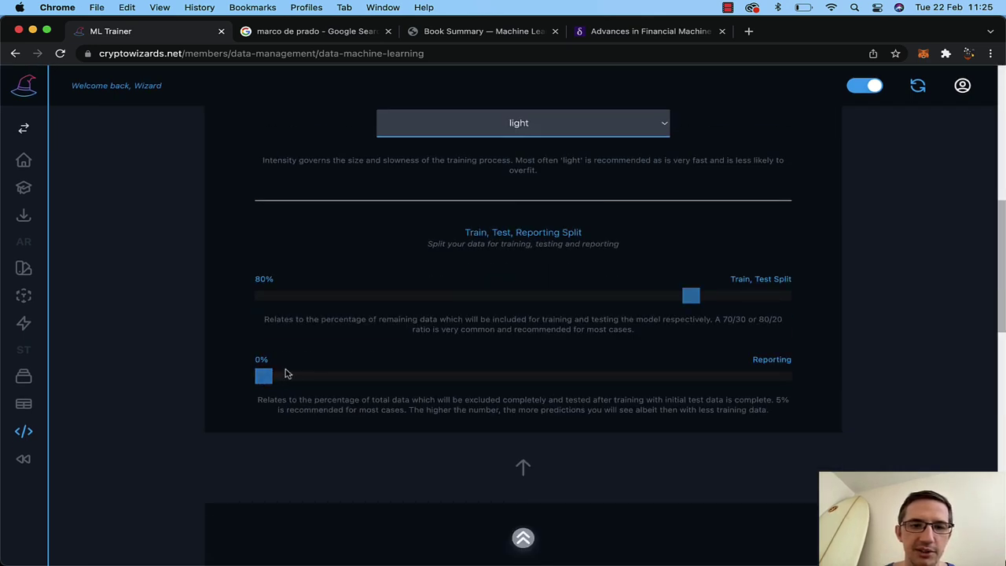
left_click_drag(693, 299, 719, 303)
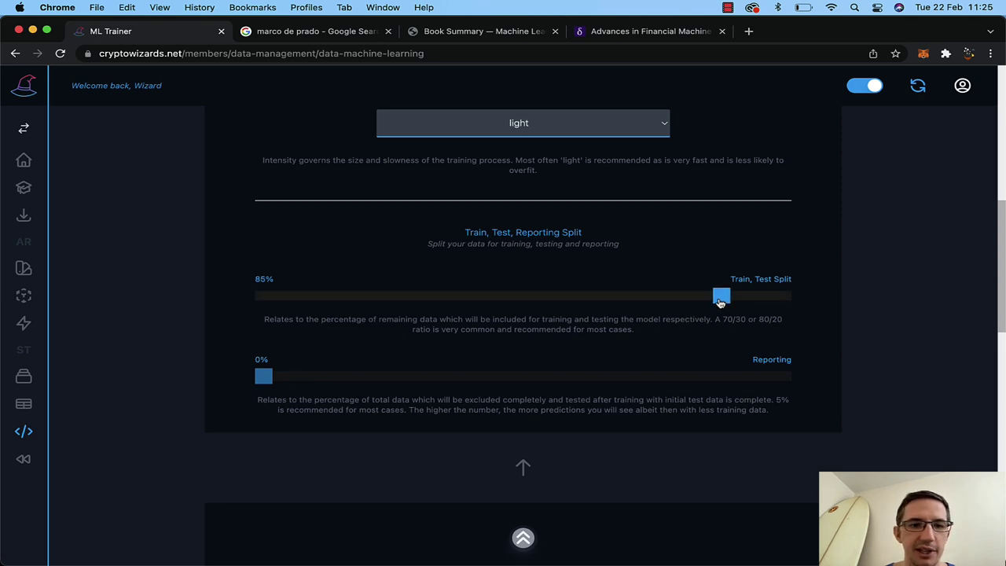
scroll(783, 155, "up", 15)
left_click(480, 264)
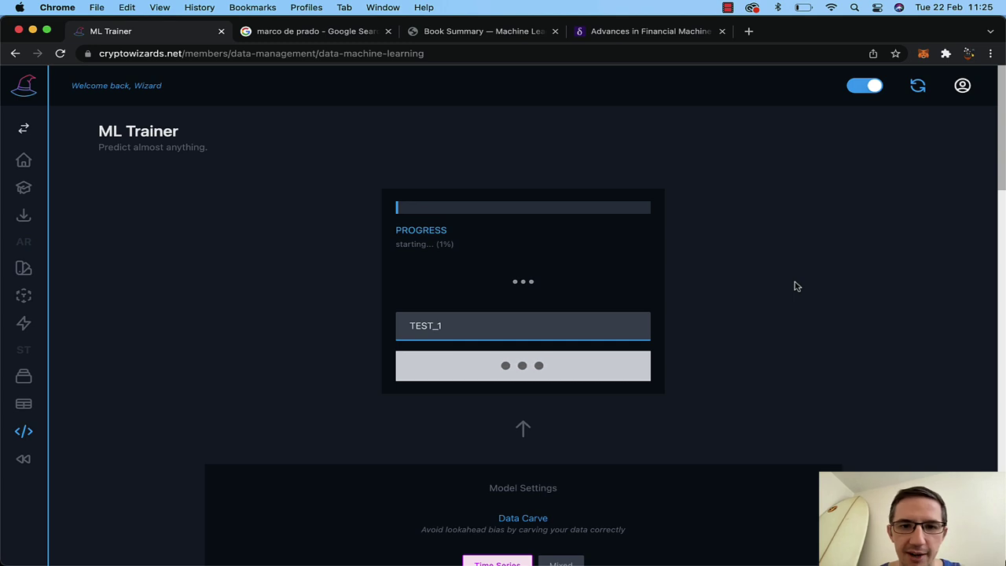
scroll(795, 286, "down", 4)
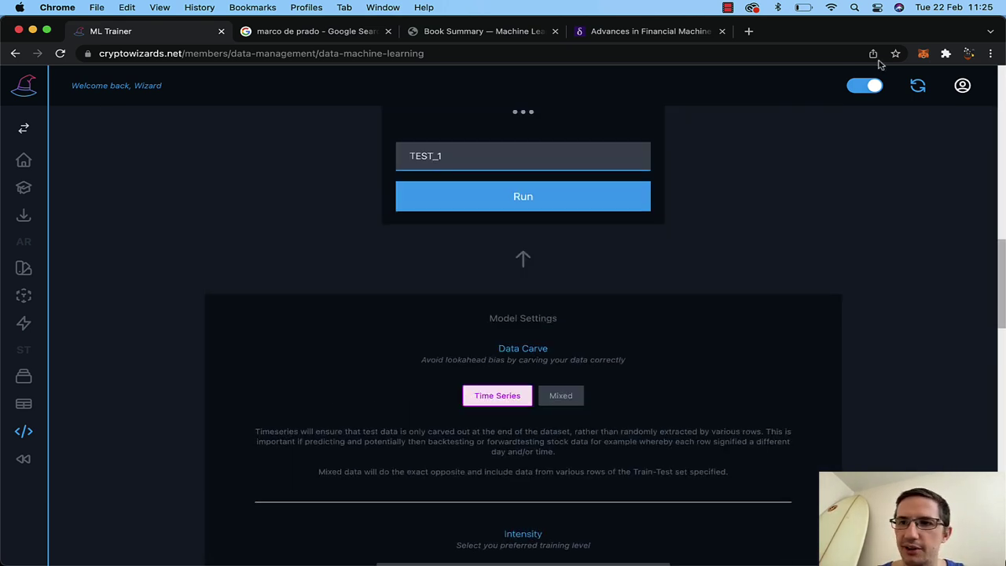
Step: Reset the trainer and set up SPY_ML.csv to predict TARGET_10 from every available feature except Open, High, Low, Close and Volume
left_click(917, 85)
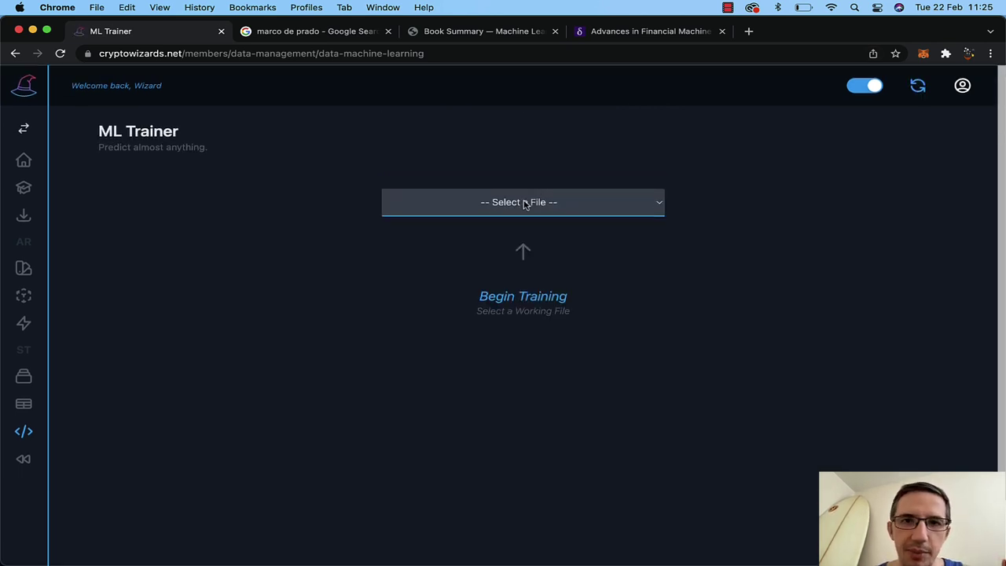
left_click(525, 204)
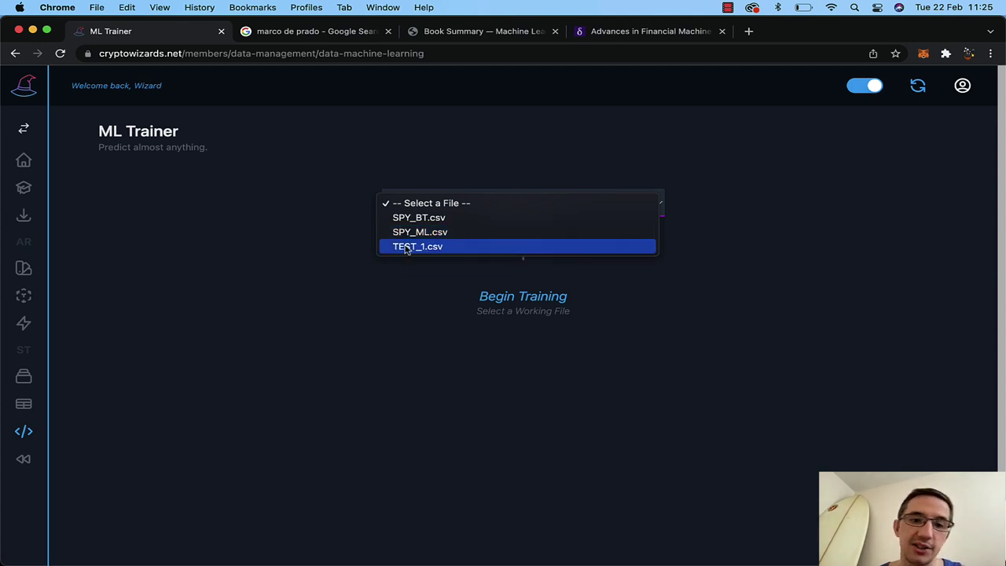
left_click(475, 233)
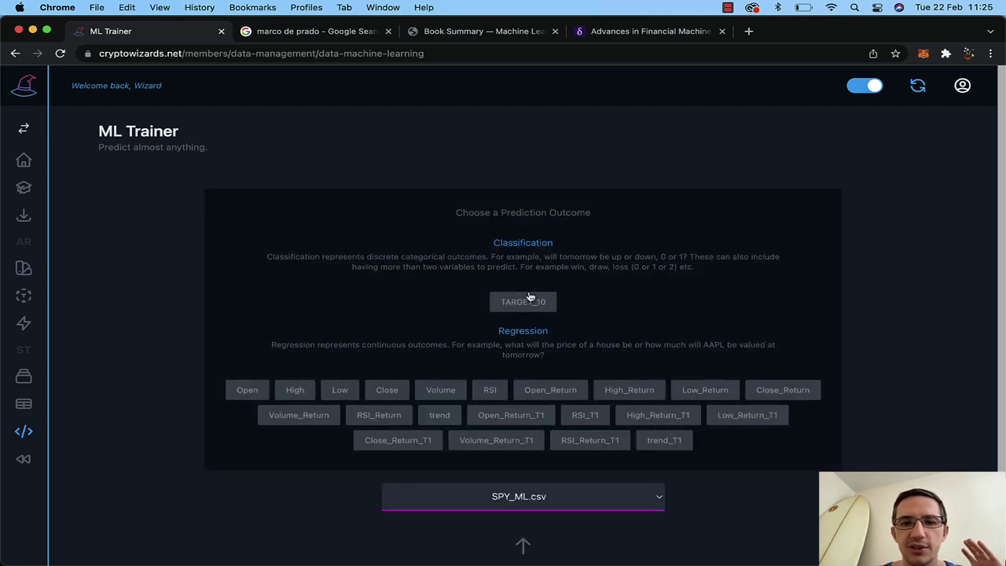
left_click(524, 300)
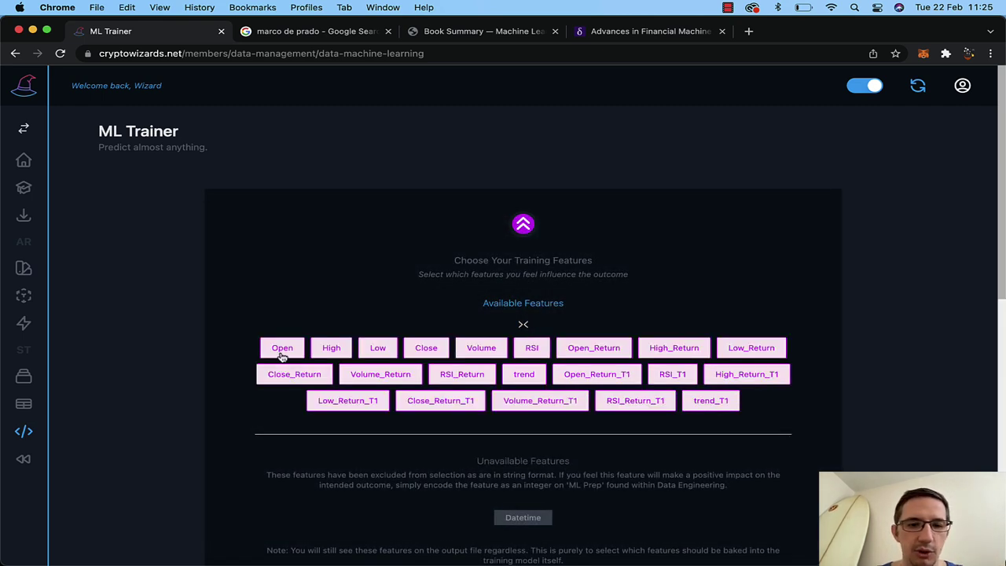
left_click(283, 348)
left_click(329, 351)
left_click(297, 352)
left_click(385, 351)
left_click(431, 352)
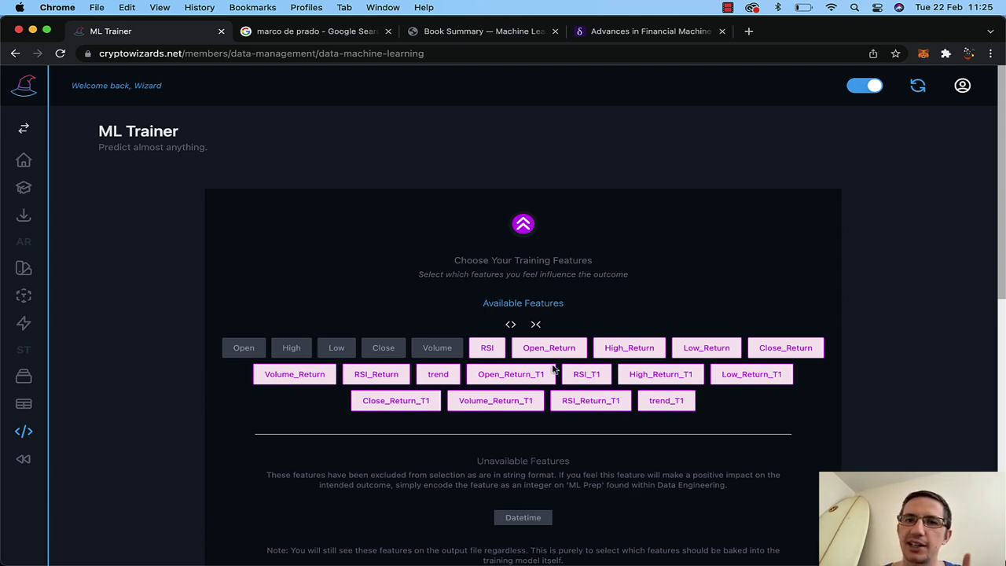
Step: Configure the model settings with a Time Series data carve, an 80% train, test split and 5% reporting data
left_click(520, 226)
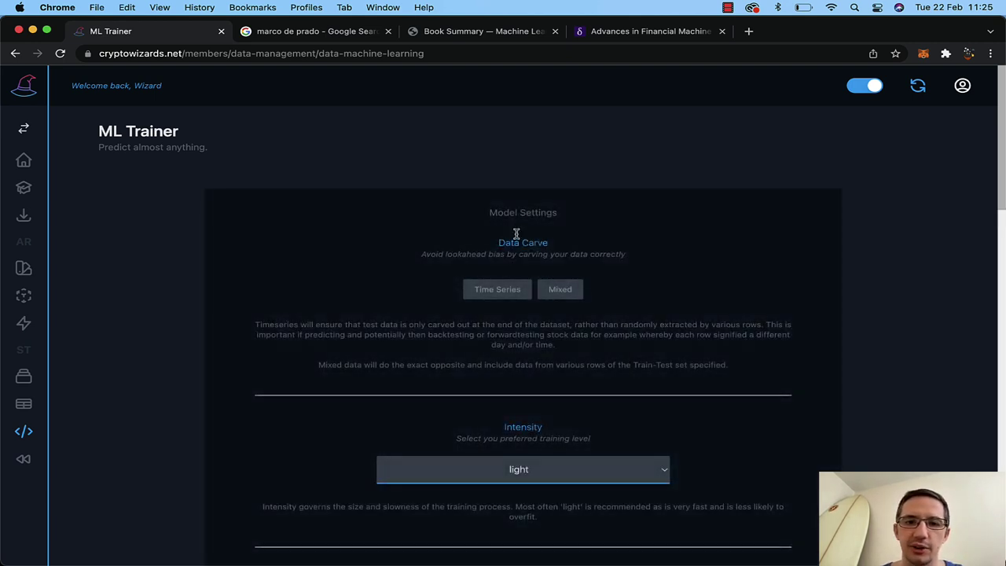
left_click(500, 289)
mouse_move(315, 316)
left_mouse_down()
mouse_move(296, 320)
mouse_move(315, 318)
left_mouse_up()
left_click_drag(631, 234, 694, 241)
scroll(758, 148, "up", 10)
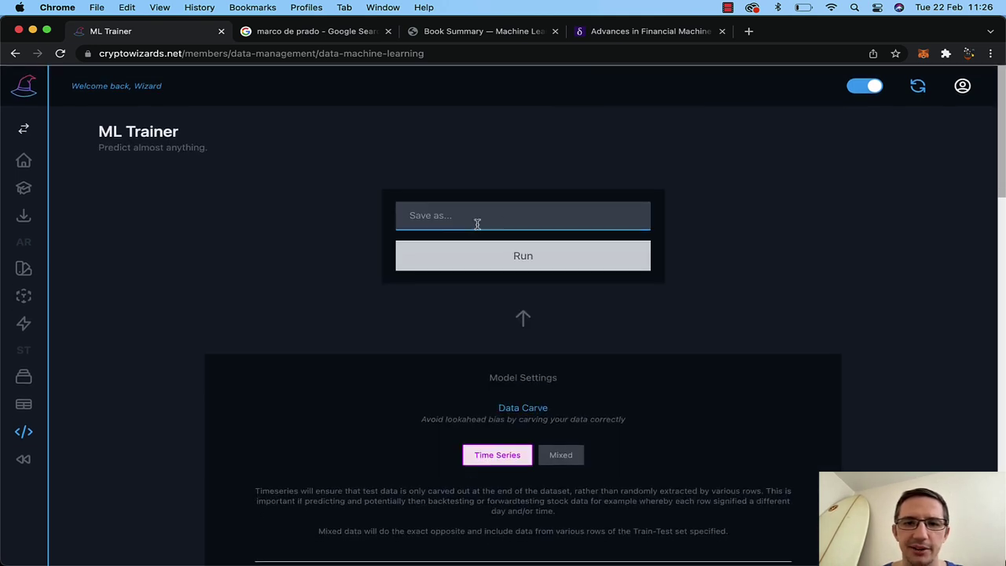
Step: Name the model TEST_2 and run its training
left_click(476, 224)
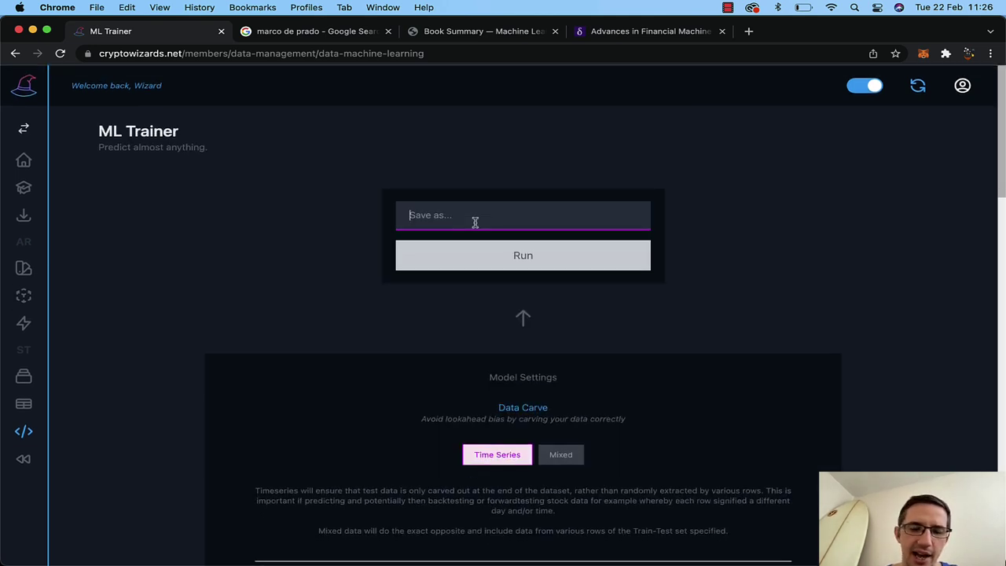
type("TEST_2")
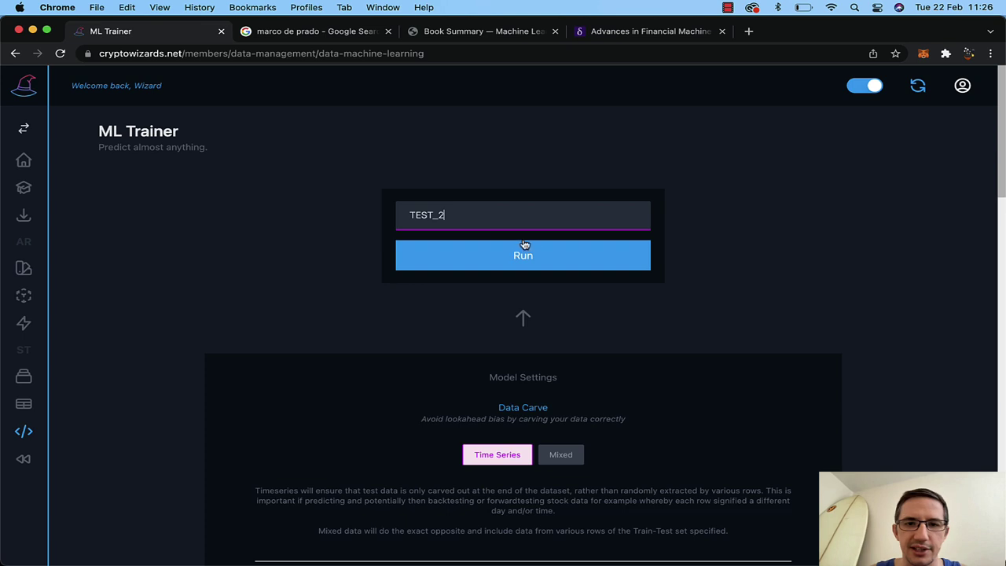
left_click(524, 245)
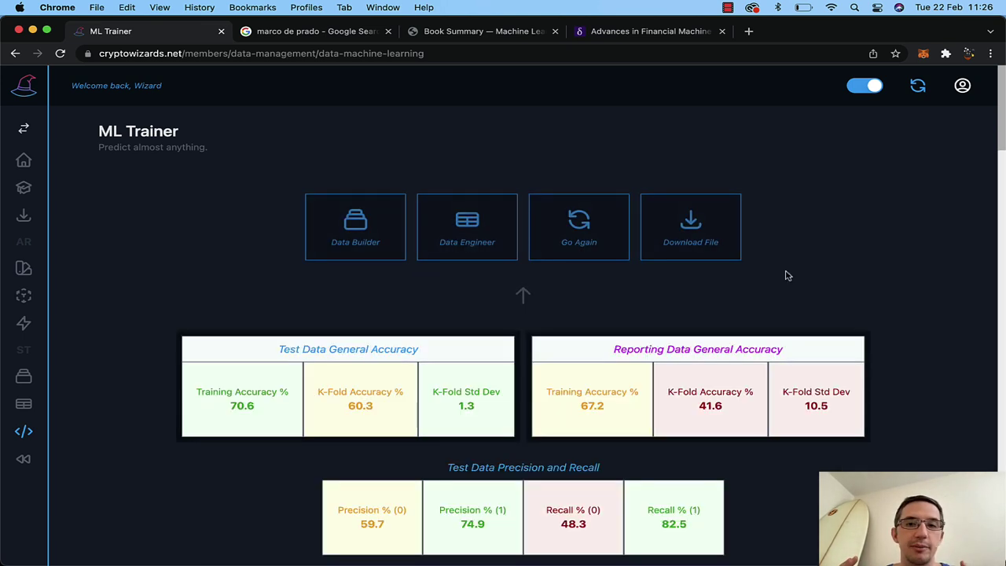
Step: Check the TEST_2 accuracy, precision and recall, then retrain it with an 85% train, test split
scroll(787, 275, "down", 4)
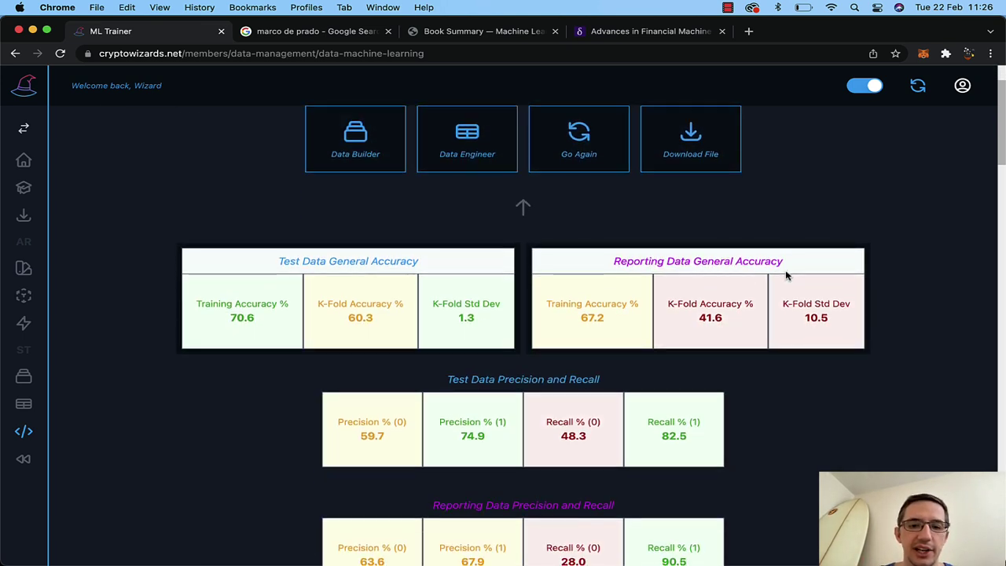
scroll(787, 275, "down", 1)
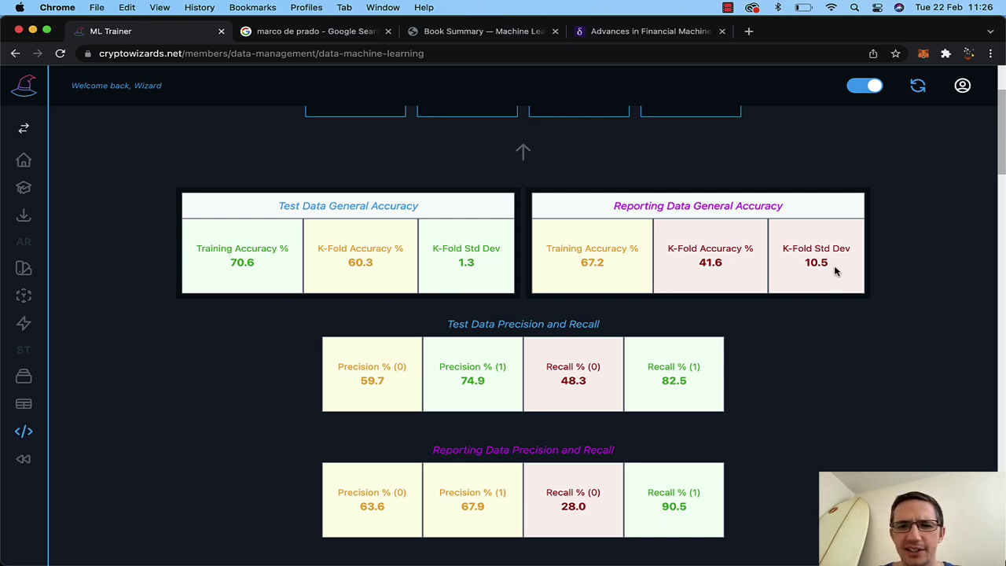
scroll(783, 372, "down", 3)
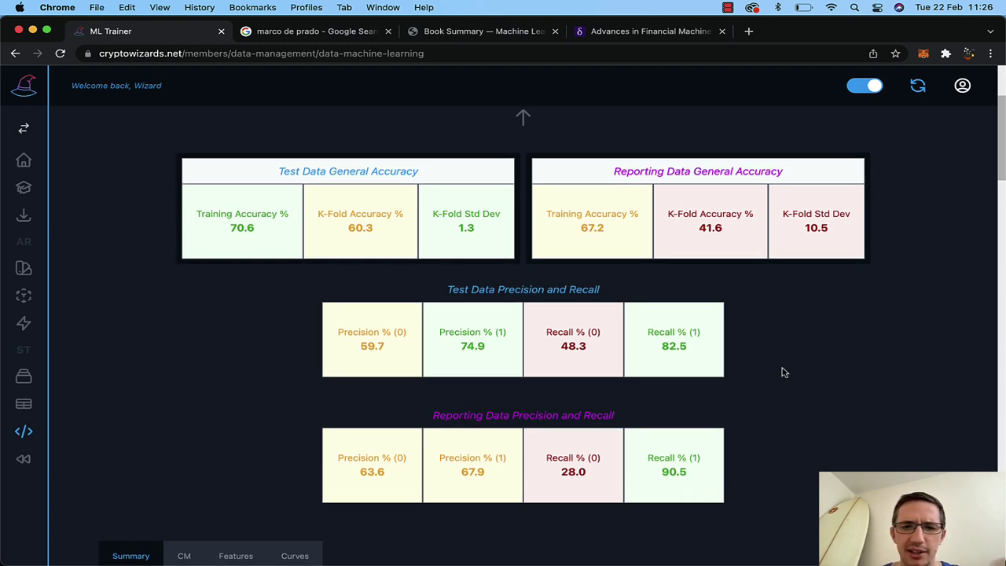
scroll(783, 373, "down", 10)
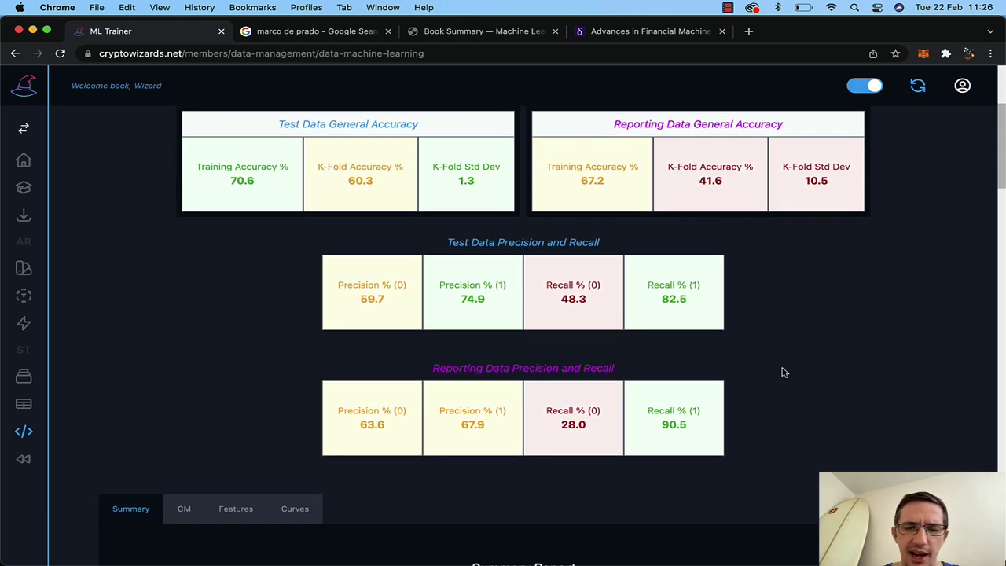
scroll(782, 373, "down", 10)
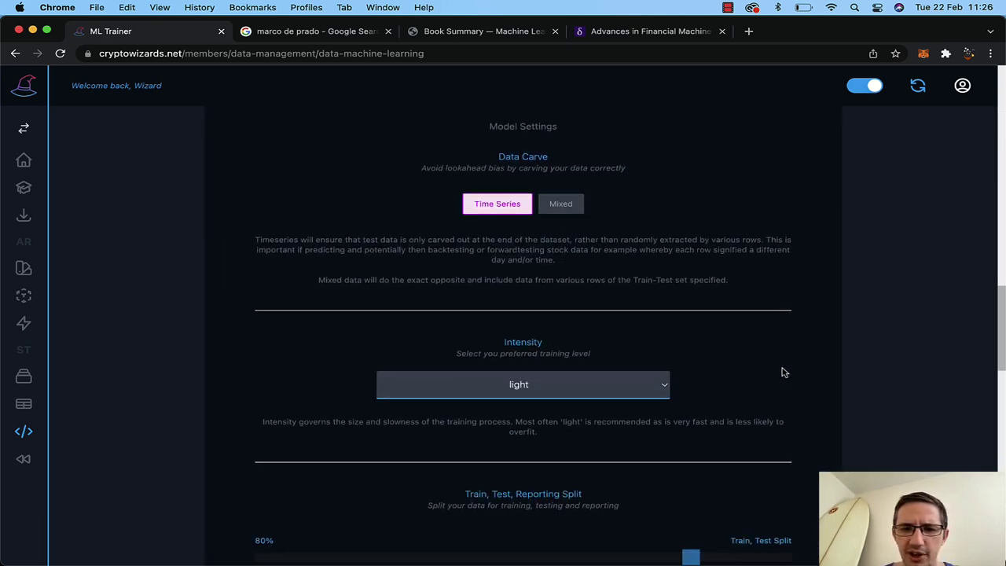
left_click_drag(690, 407, 713, 412)
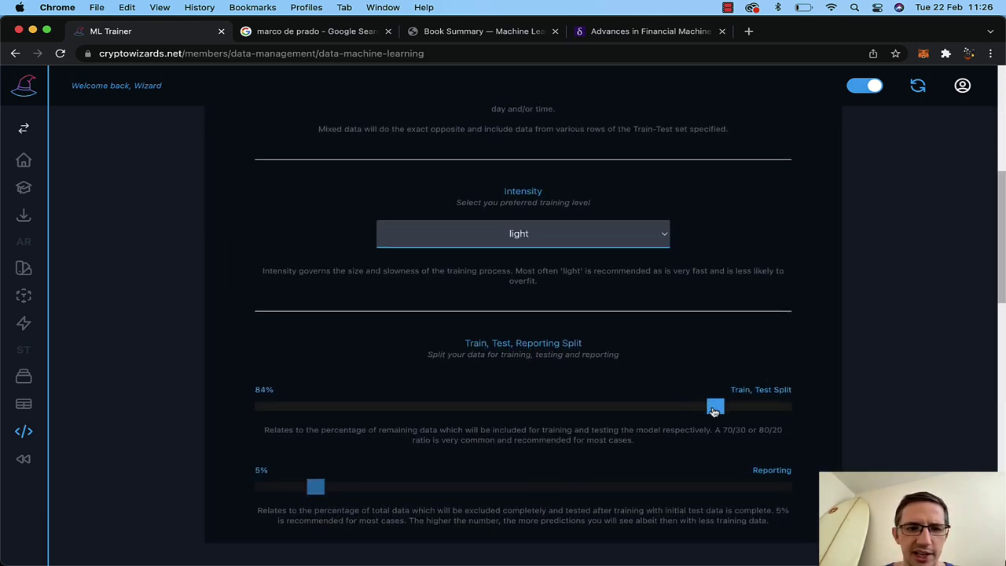
scroll(718, 411, "up", 5)
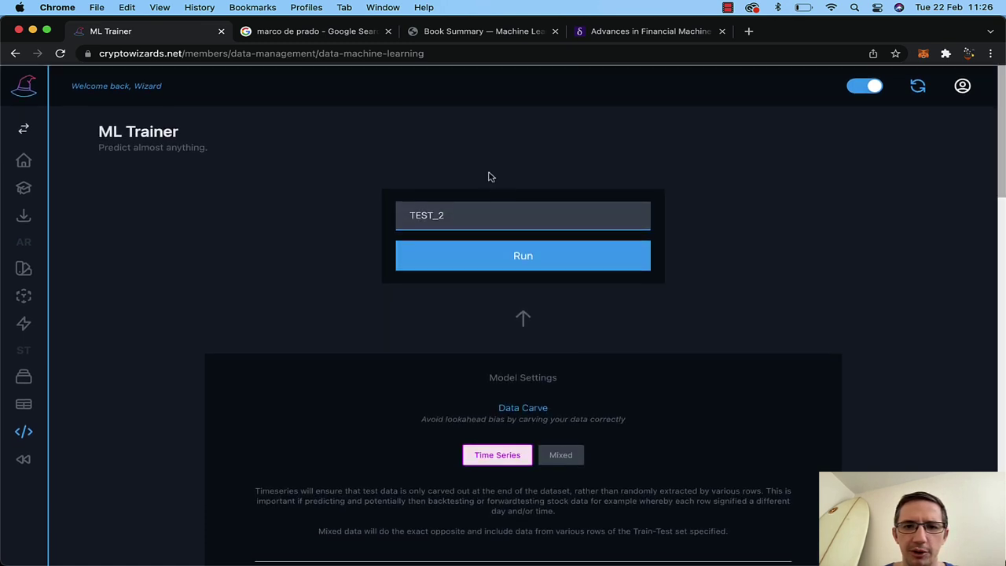
left_click(510, 253)
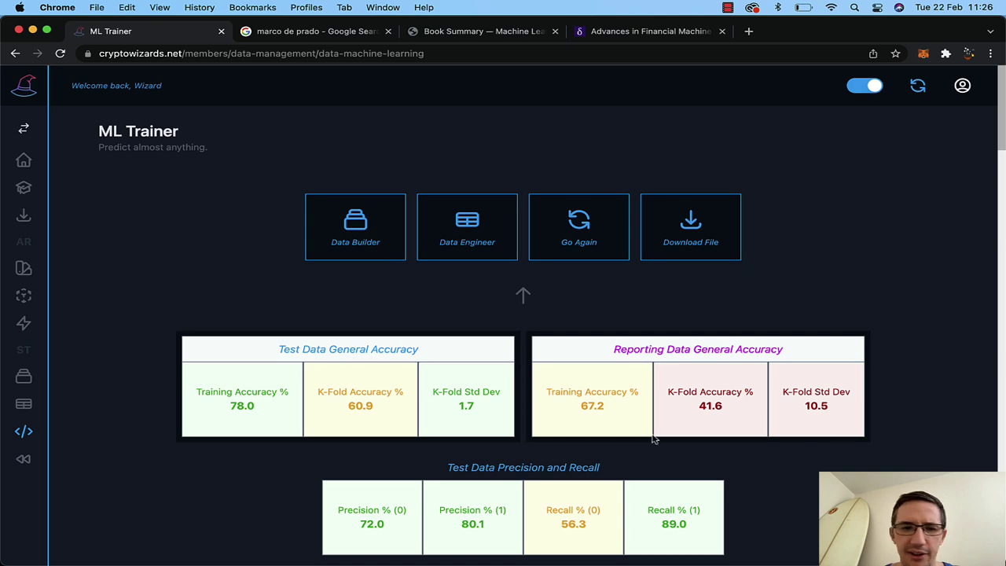
Step: Compare the test and reporting precision, then retrain TEST_2 with 15% reporting data and a 90% train, test split
scroll(444, 397, "down", 3)
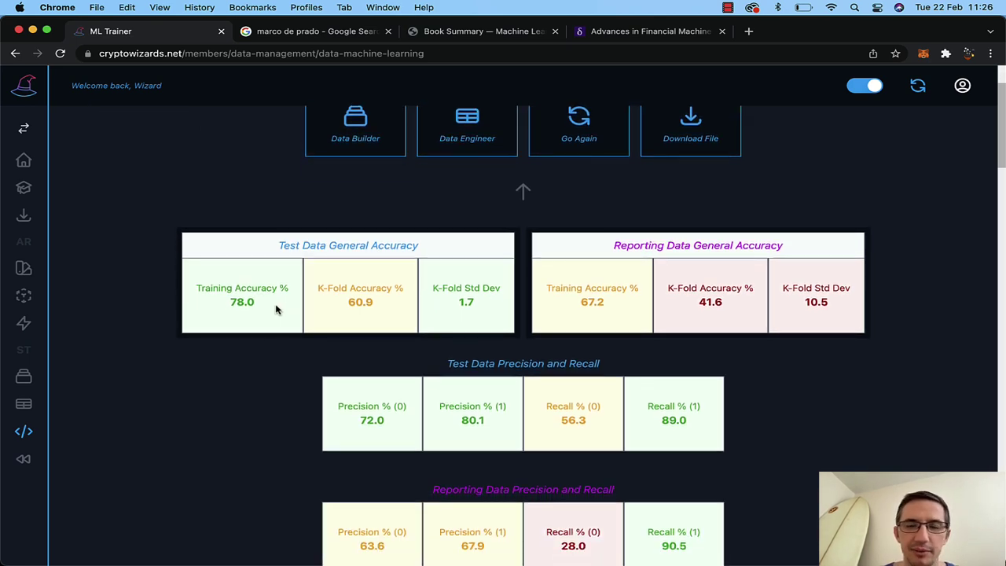
scroll(278, 311, "down", 2)
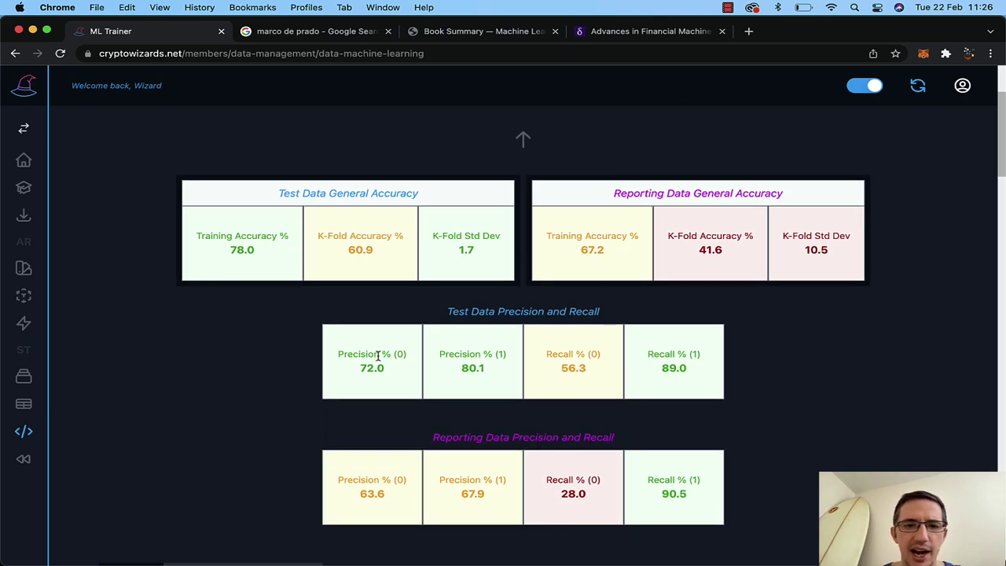
left_click_drag(388, 375, 324, 357)
left_click(423, 354)
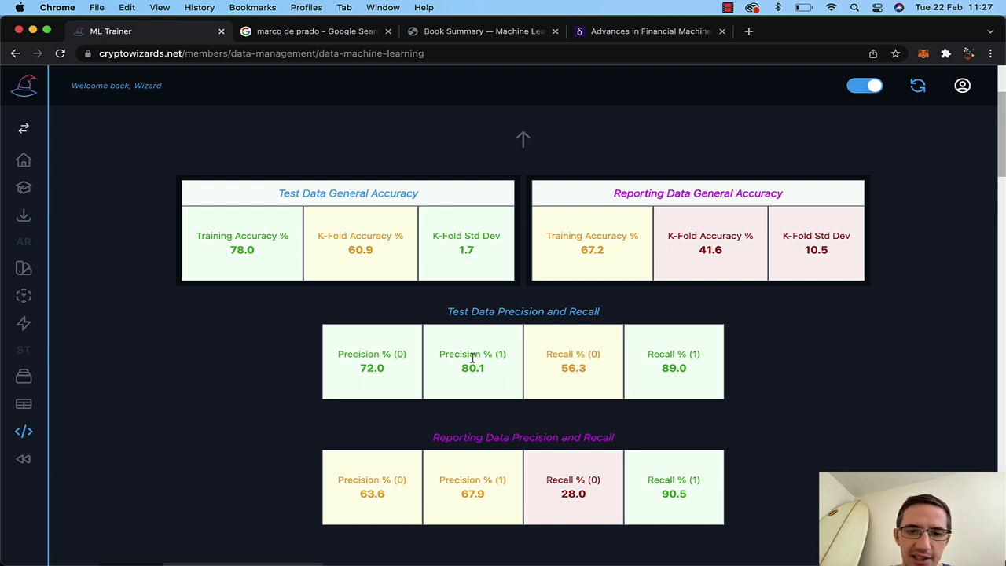
scroll(472, 358, "down", 2)
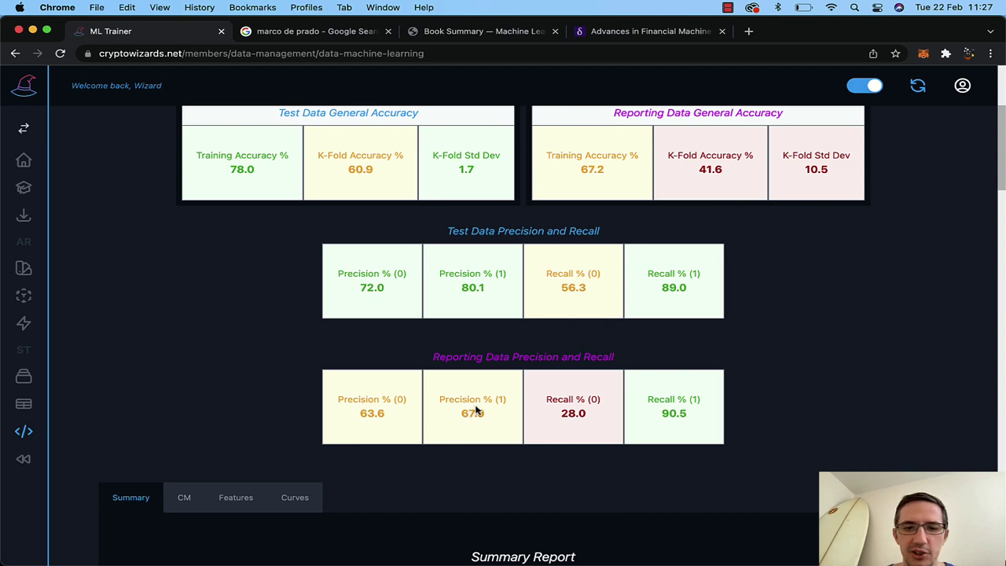
scroll(472, 410, "down", 20)
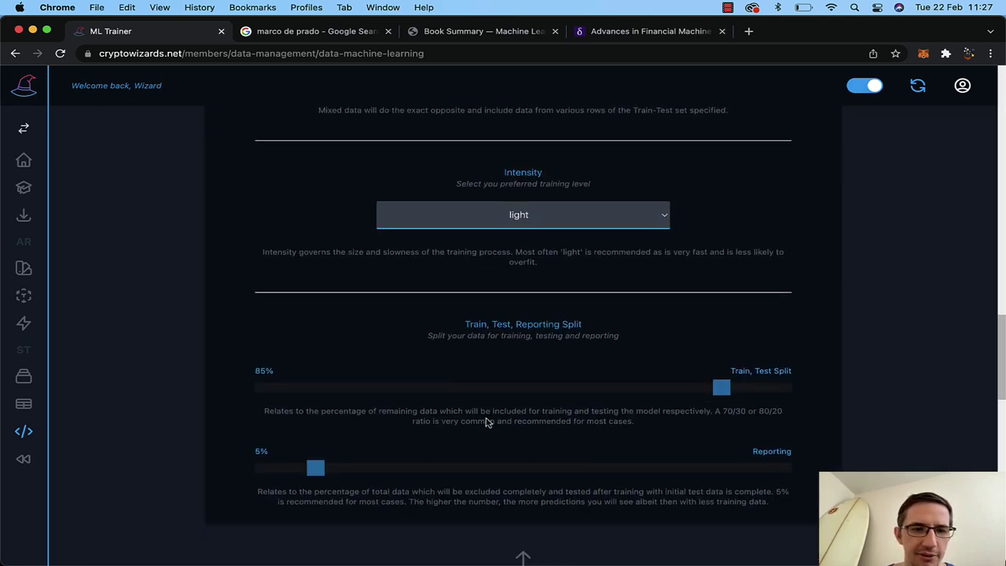
scroll(485, 422, "down", 3)
left_click_drag(316, 347, 419, 350)
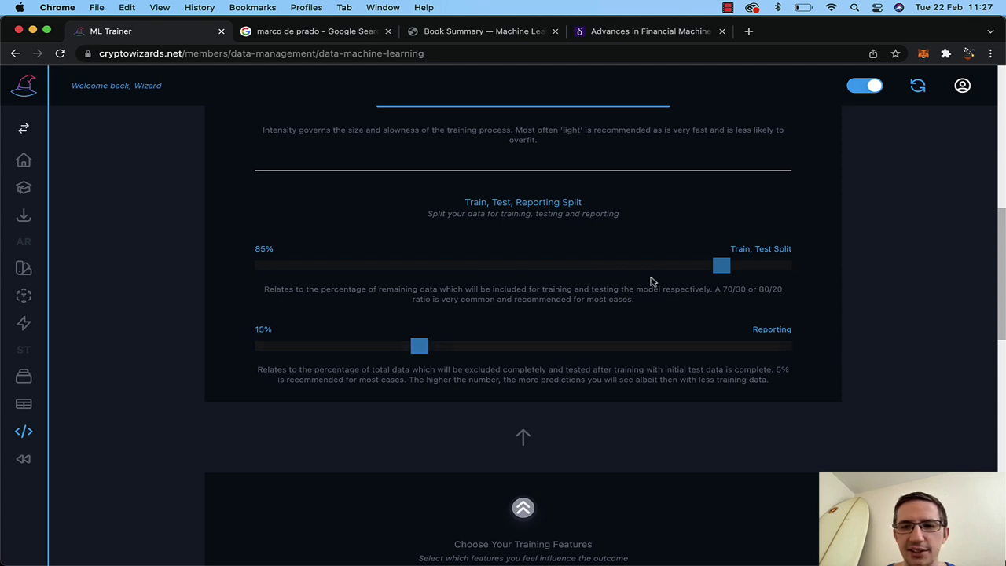
left_click_drag(721, 269, 755, 271)
scroll(765, 244, "up", 15)
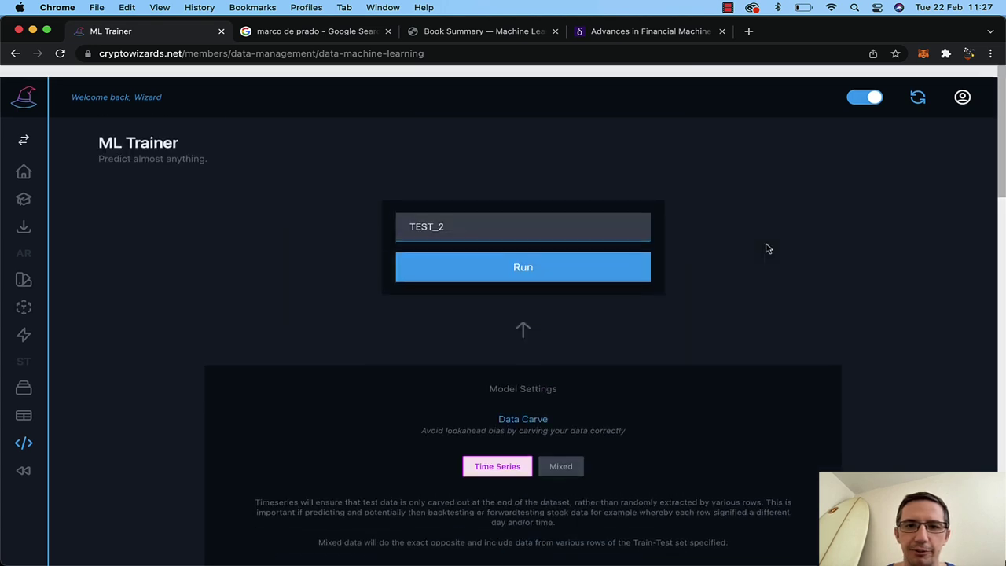
left_click(522, 265)
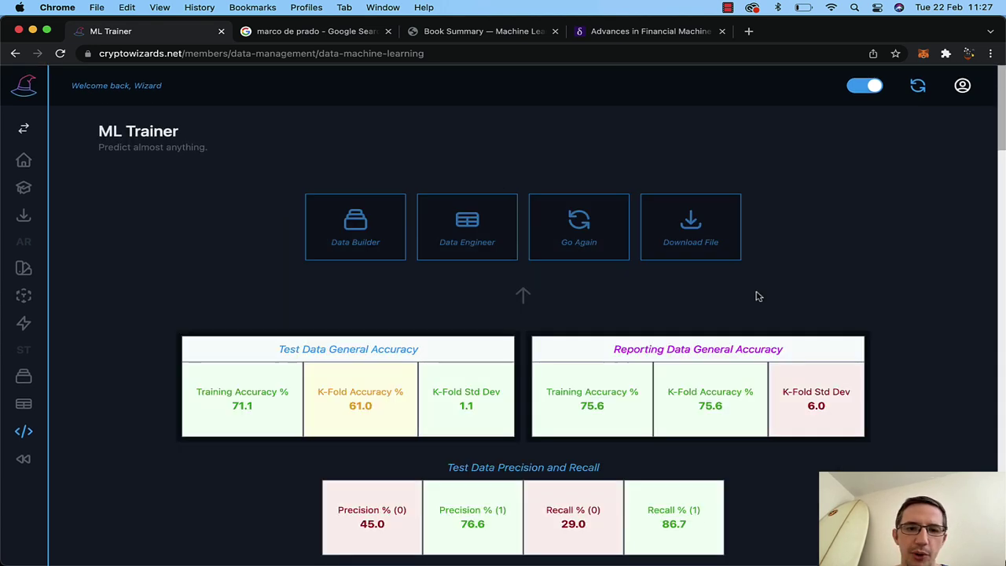
Step: Review the retrained model's accuracy, precision and recall for test and reporting data, along with its confusion matrix
scroll(756, 296, "down", 3)
scroll(757, 296, "down", 1)
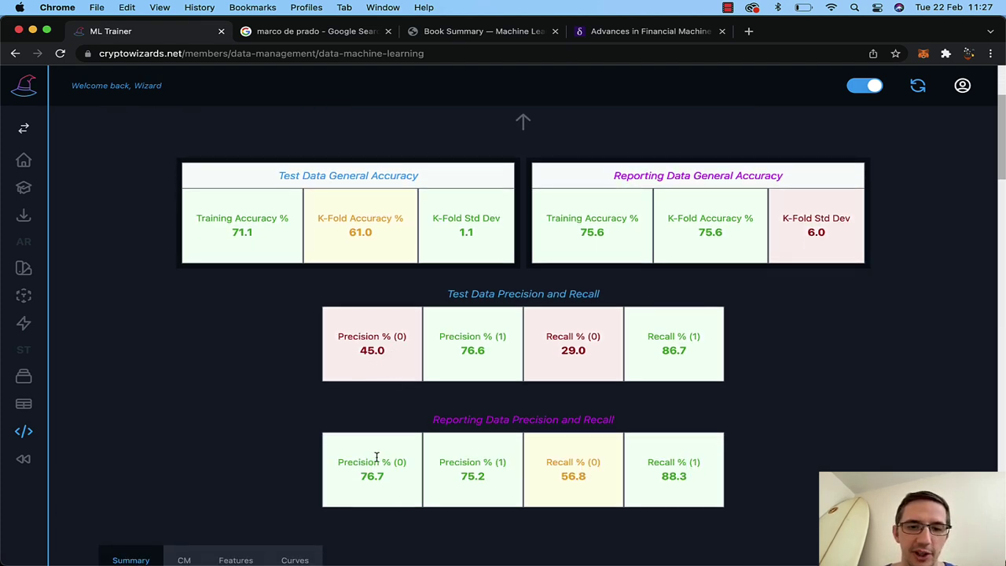
scroll(338, 467, "down", 3)
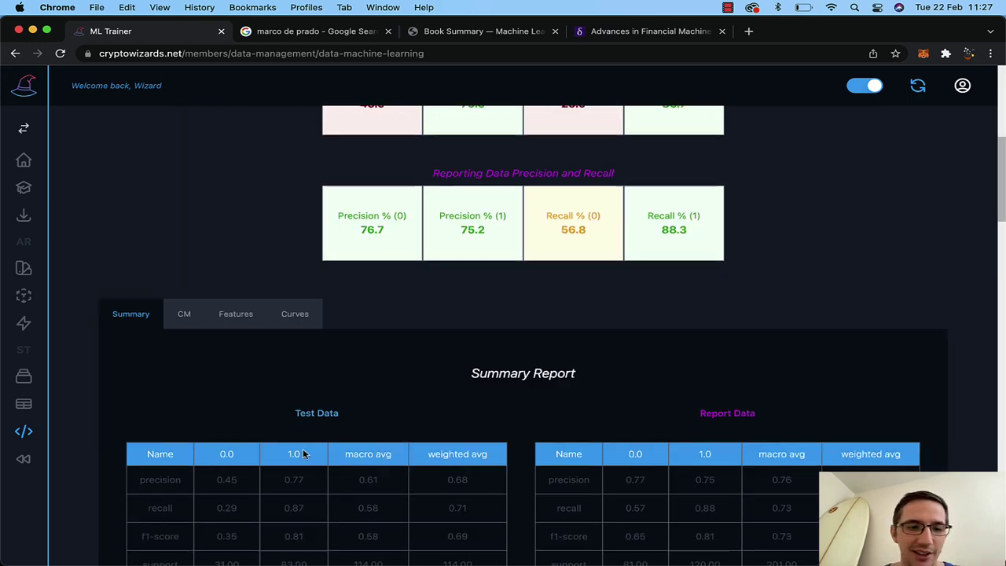
left_click(181, 312)
scroll(376, 436, "down", 1)
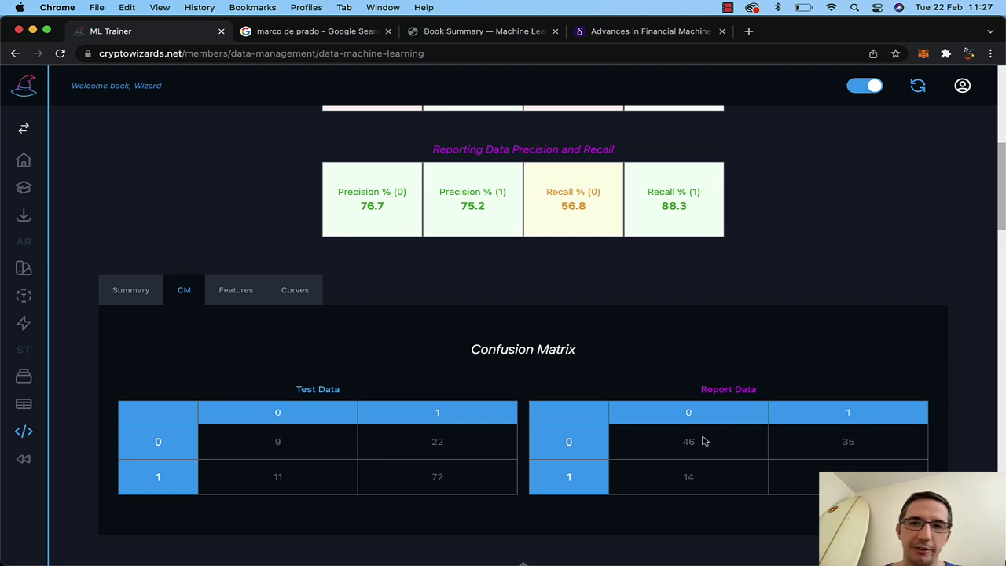
scroll(495, 209, "up", 5)
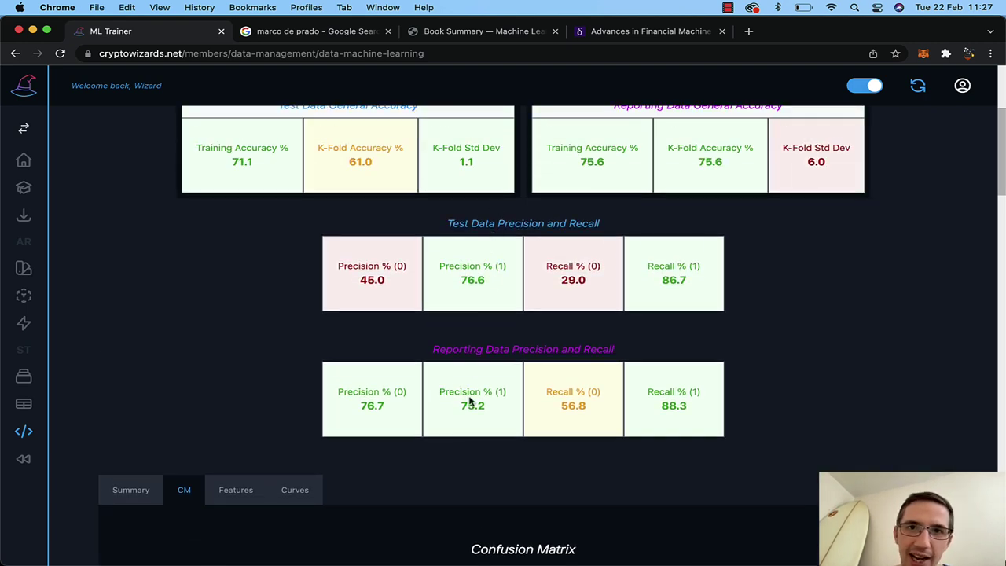
scroll(469, 401, "up", 4)
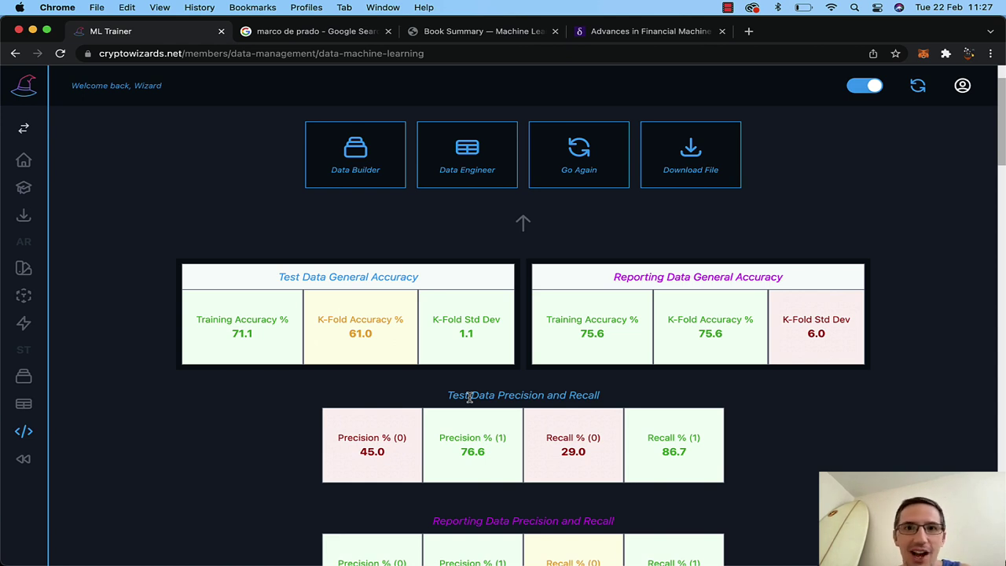
scroll(469, 398, "down", 5)
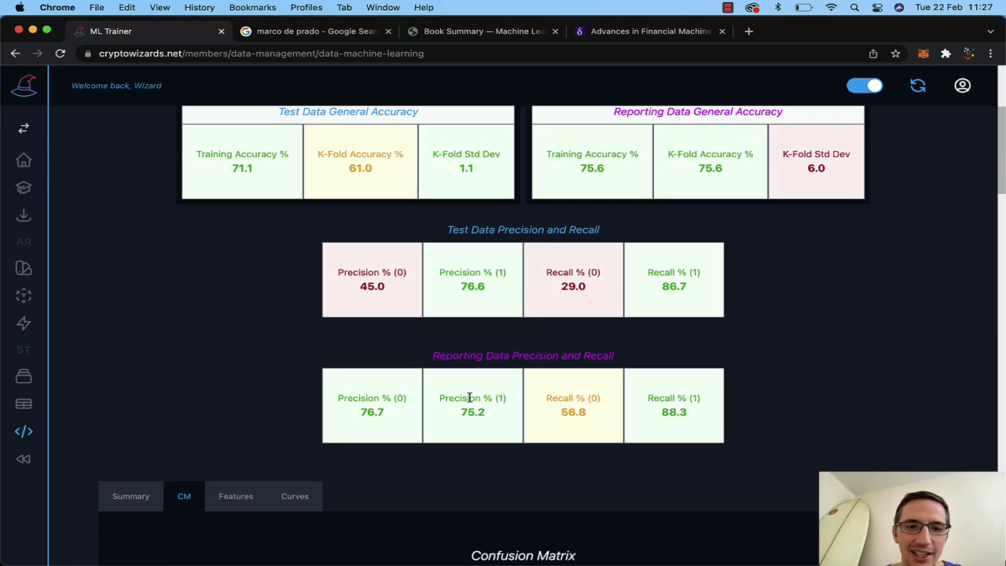
Step: Examine the importance of trend_T1 and trend in the test data feature chart, consulting the Advances in Financial Machine Learning notes on feature importance
left_click(235, 446)
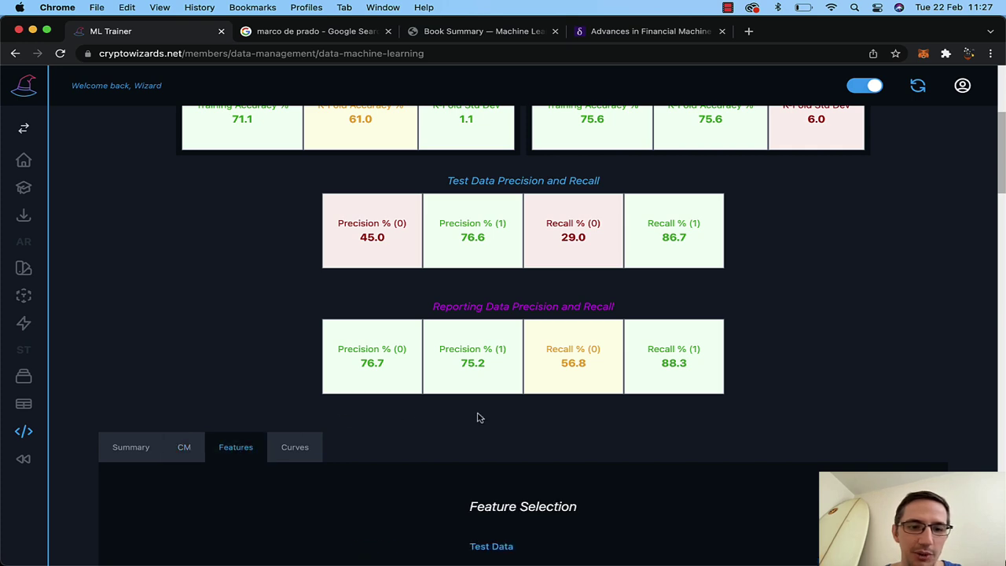
scroll(476, 415, "down", 7)
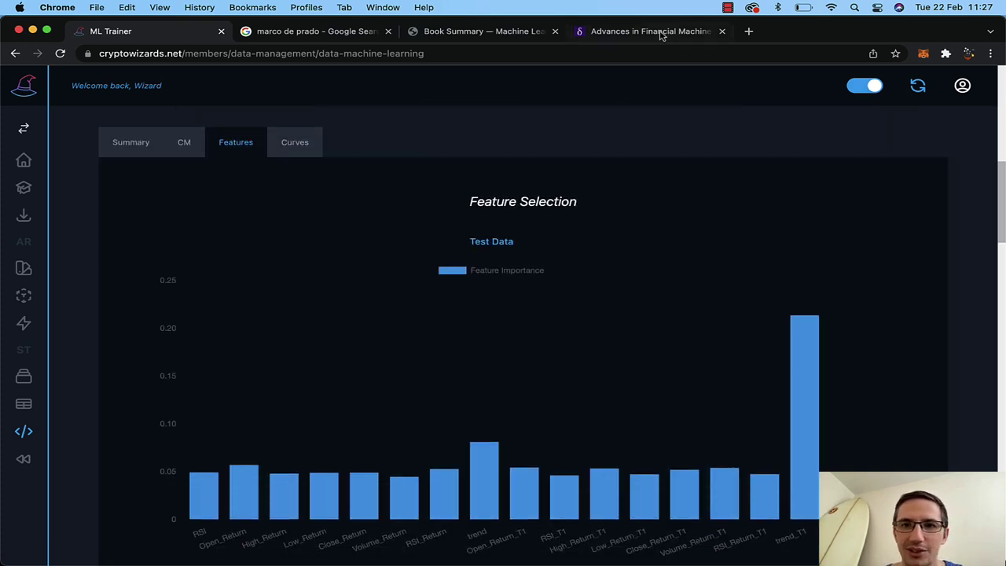
left_click(660, 35)
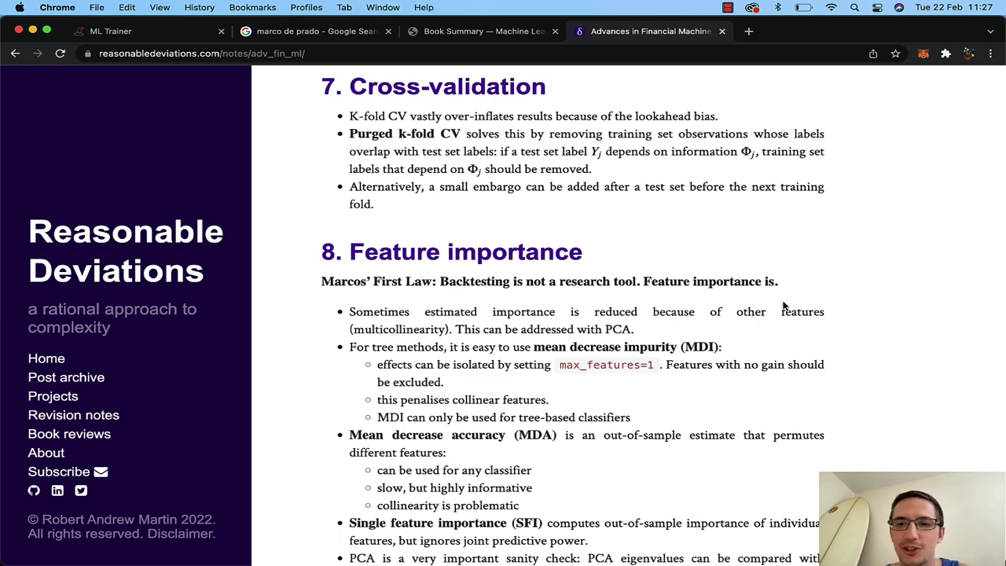
left_click(168, 35)
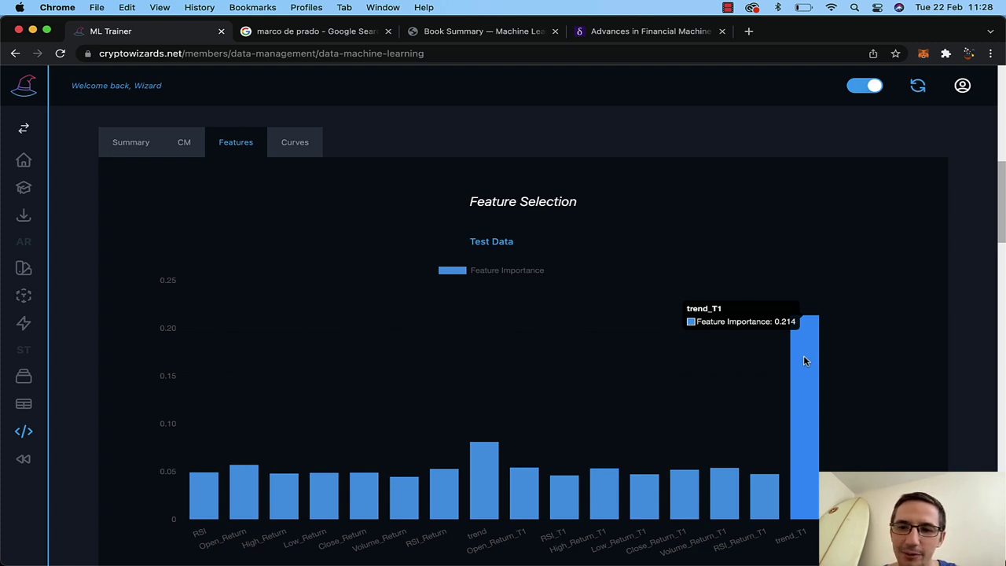
mouse_move(473, 452)
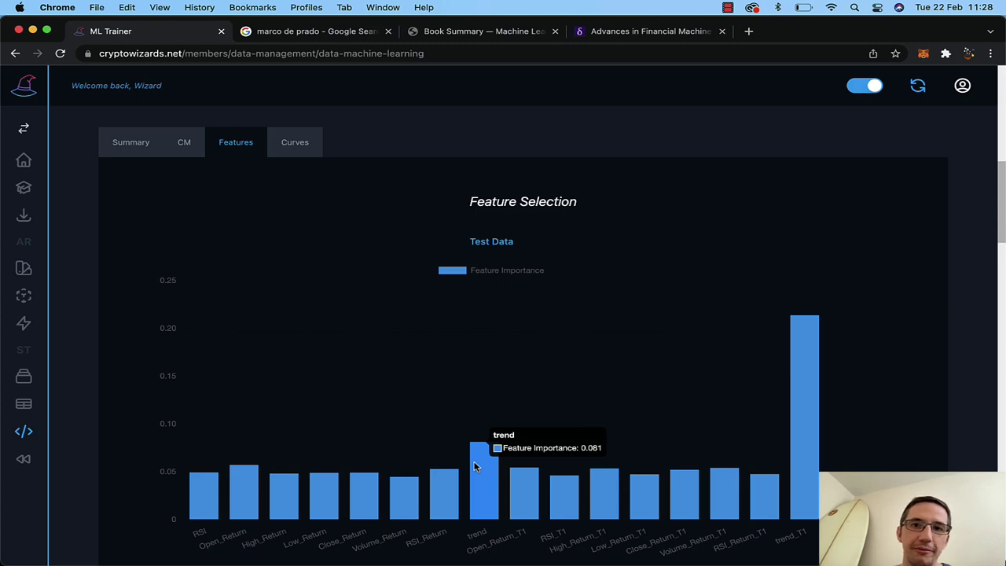
Step: Clear all chosen training features and select only trend and trend_T1
scroll(473, 466, "up", 20)
scroll(473, 466, "down", 4)
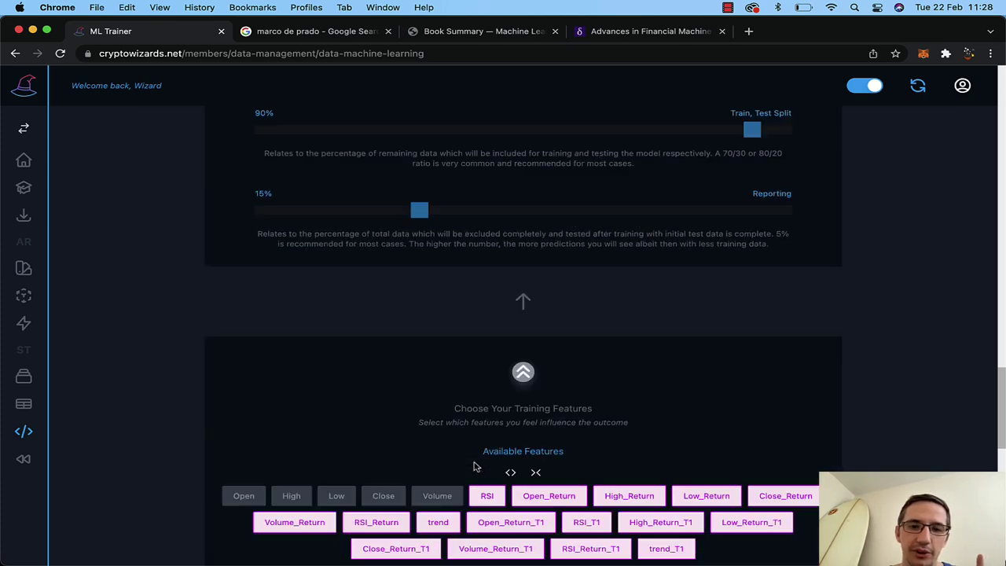
left_click(535, 345)
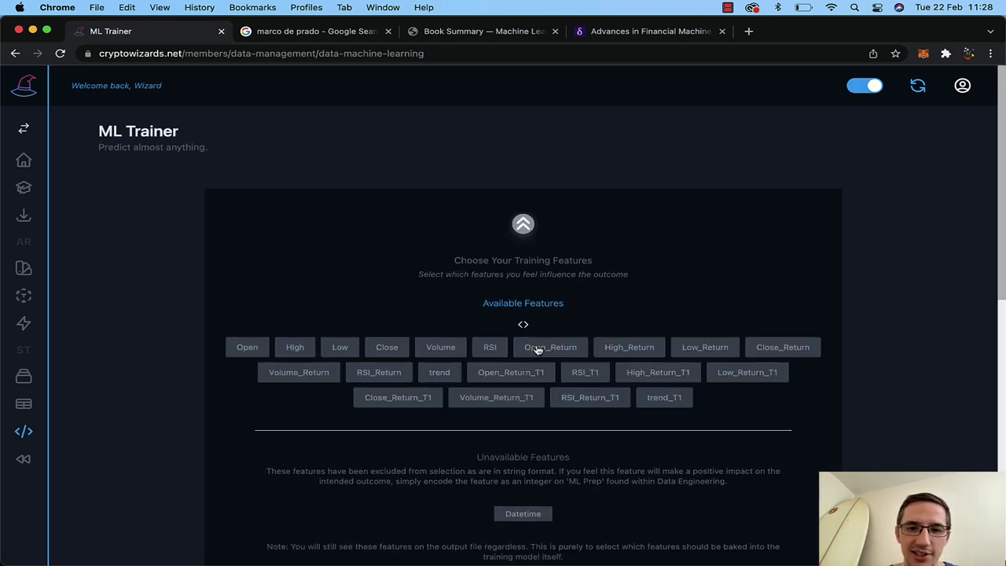
left_click(439, 373)
left_click(656, 401)
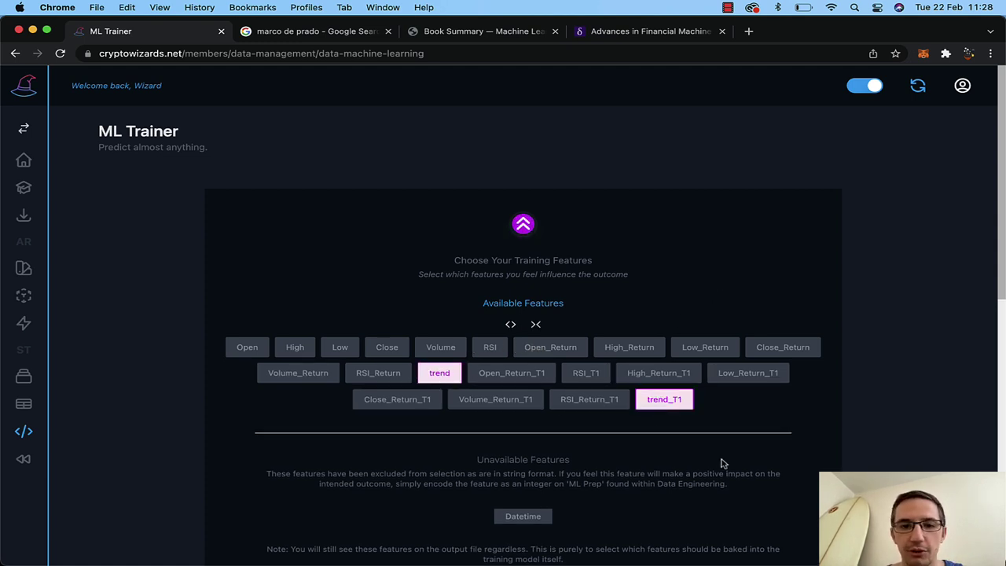
Step: Add RSI_Return and RSI to the chosen training features and proceed to the model settings
left_click(355, 374)
left_click(496, 351)
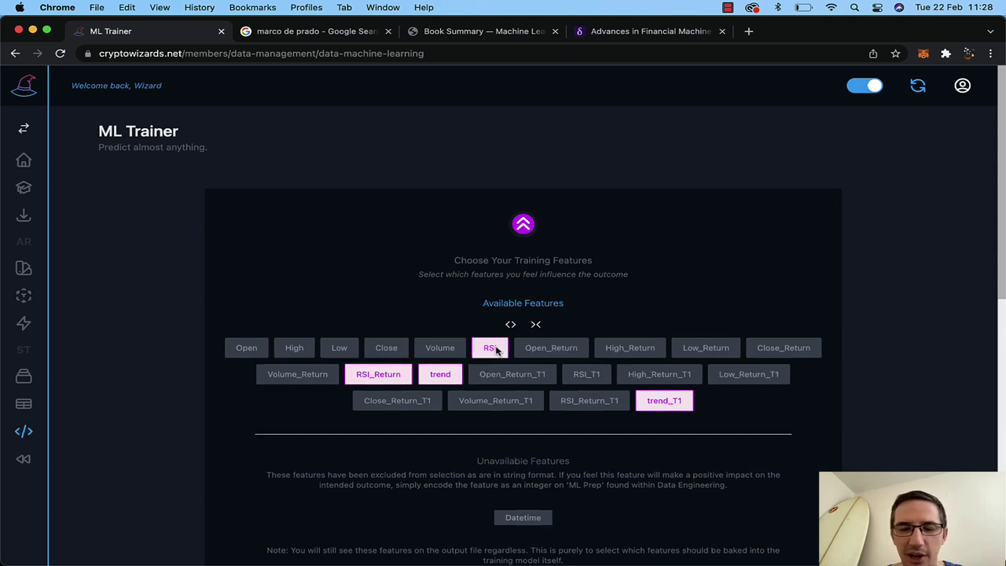
left_click(523, 224)
Step: Set an 85% train, test split with 15% reporting data, and train the model under the name TEST_3
scroll(526, 222, "down", 5)
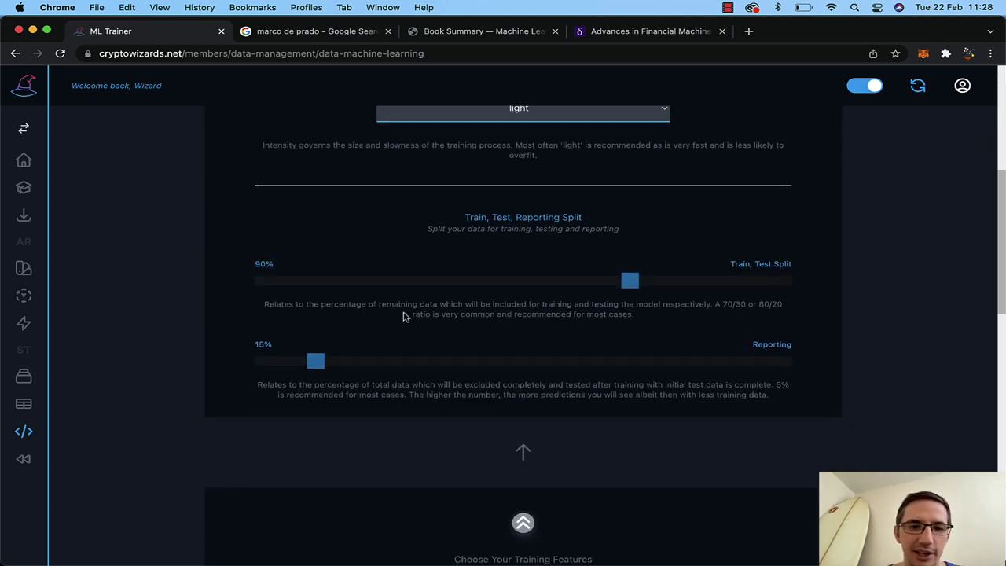
left_click_drag(319, 365, 419, 371)
left_click_drag(633, 281, 720, 291)
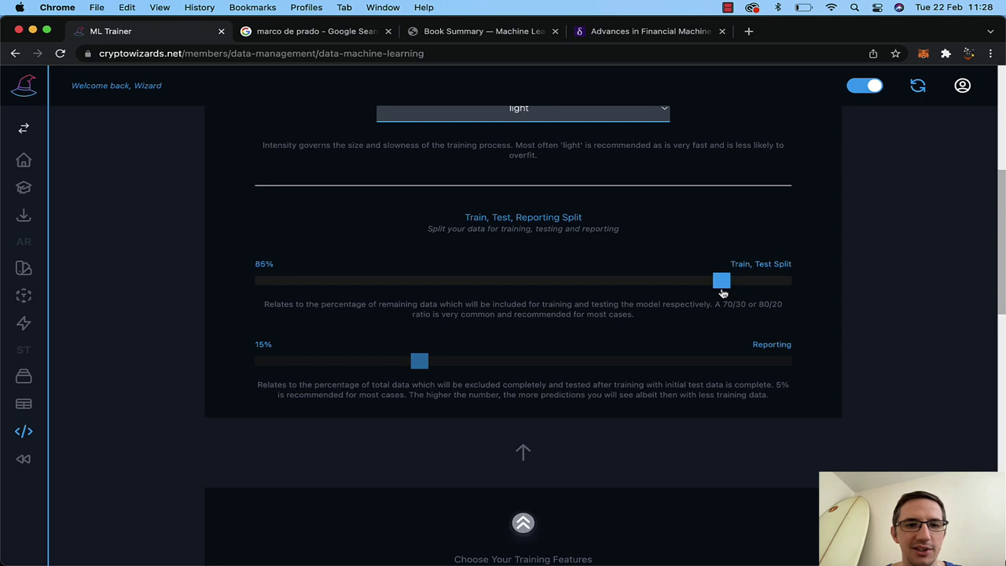
scroll(722, 292, "up", 5)
left_click(506, 291)
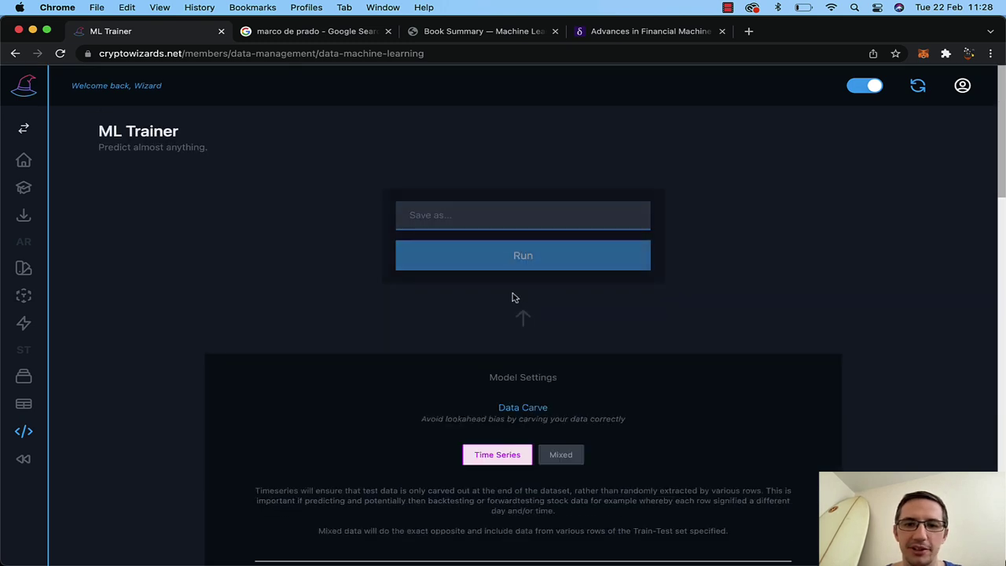
left_click(449, 214)
type("TEST_3")
left_click(497, 254)
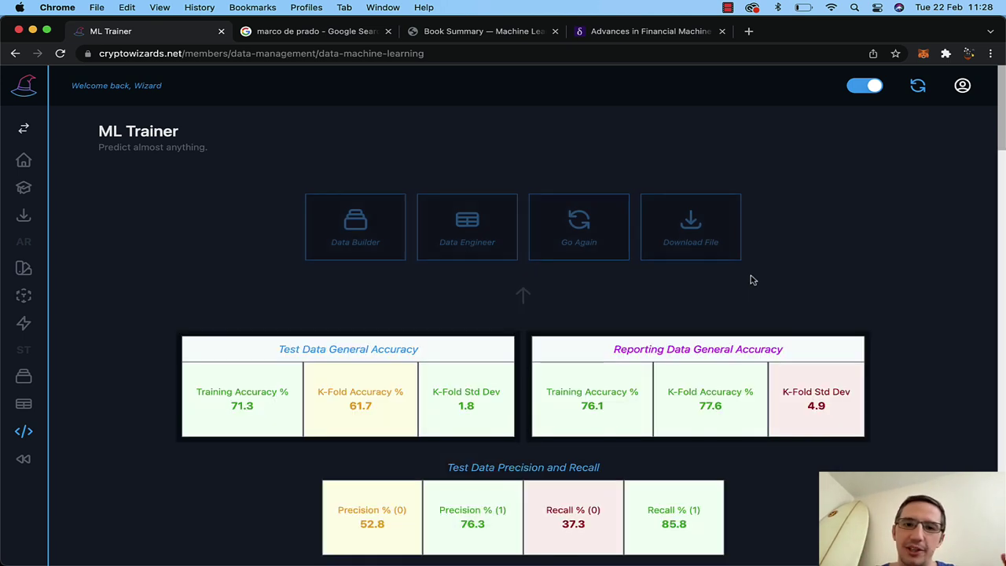
Step: Review TEST_3's accuracy, precision and recall for test and reporting data, along with its confusion matrix
scroll(751, 280, "down", 3)
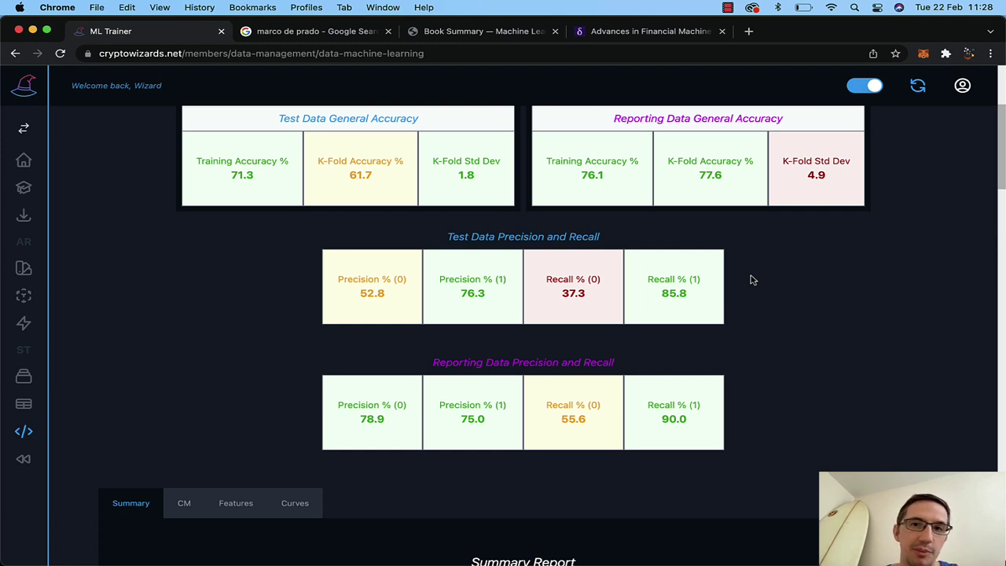
scroll(235, 412, "down", 1)
left_click(187, 422)
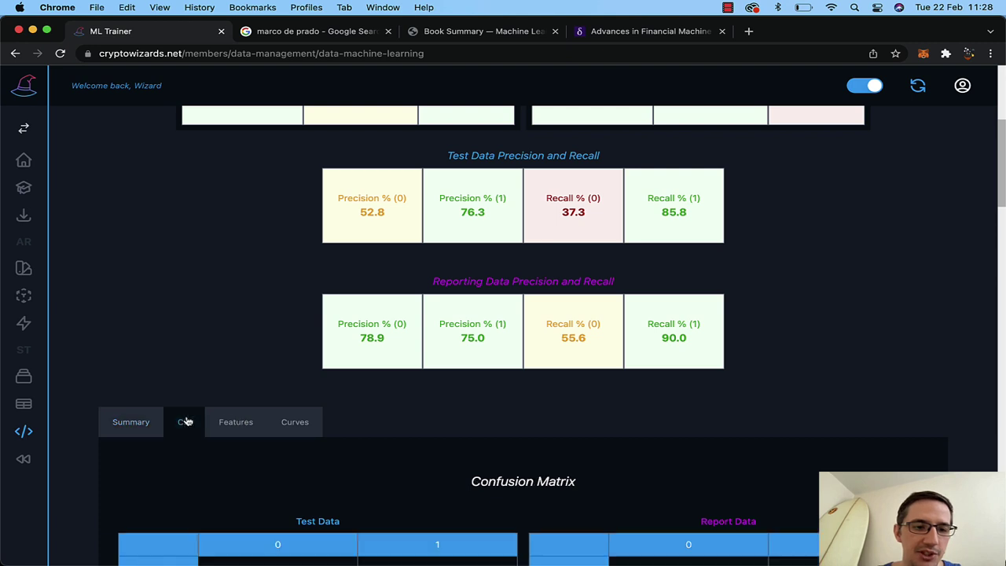
scroll(343, 460, "down", 3)
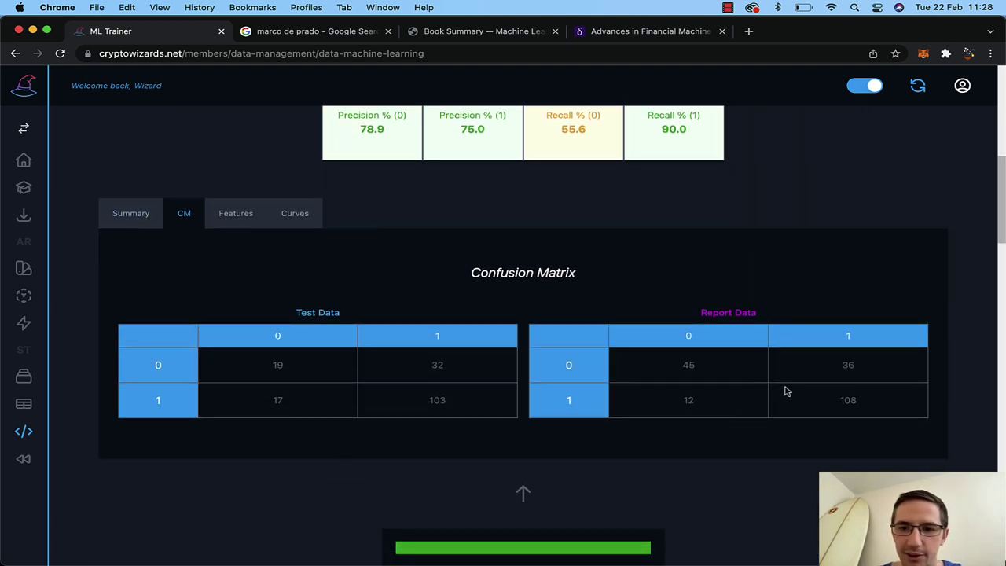
scroll(763, 382, "up", 5)
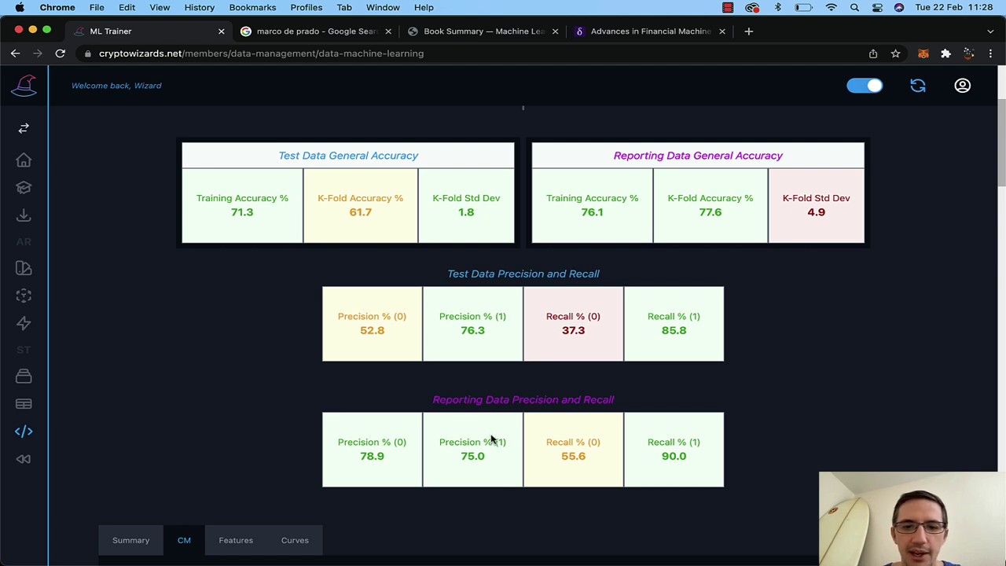
scroll(486, 465, "down", 1)
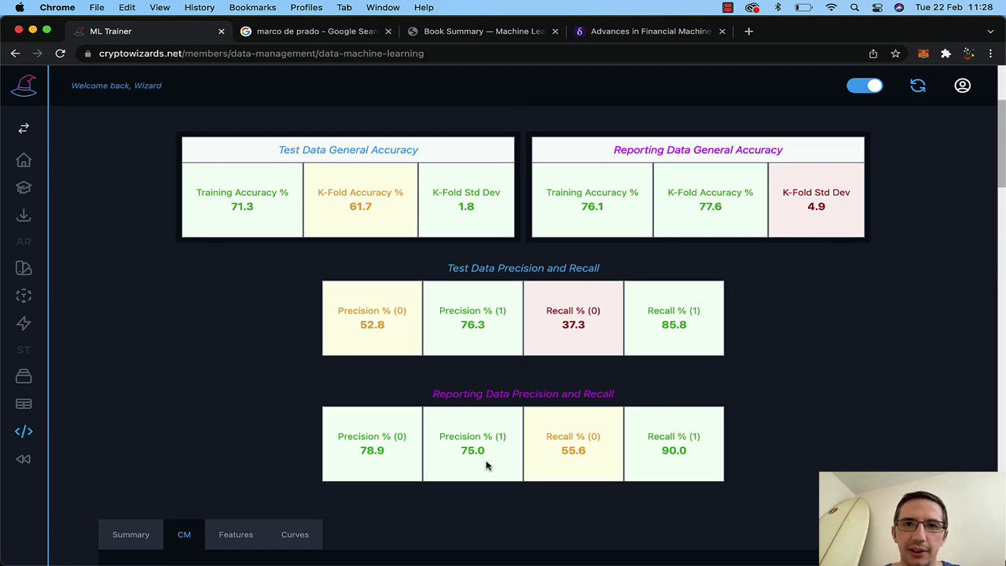
Step: Examine the importance of trend_T1 in the test data feature chart and compare it against the model's accuracy and precision
scroll(487, 464, "down", 3)
left_click(245, 369)
scroll(243, 371, "down", 3)
scroll(243, 371, "down", 2)
mouse_move(747, 314)
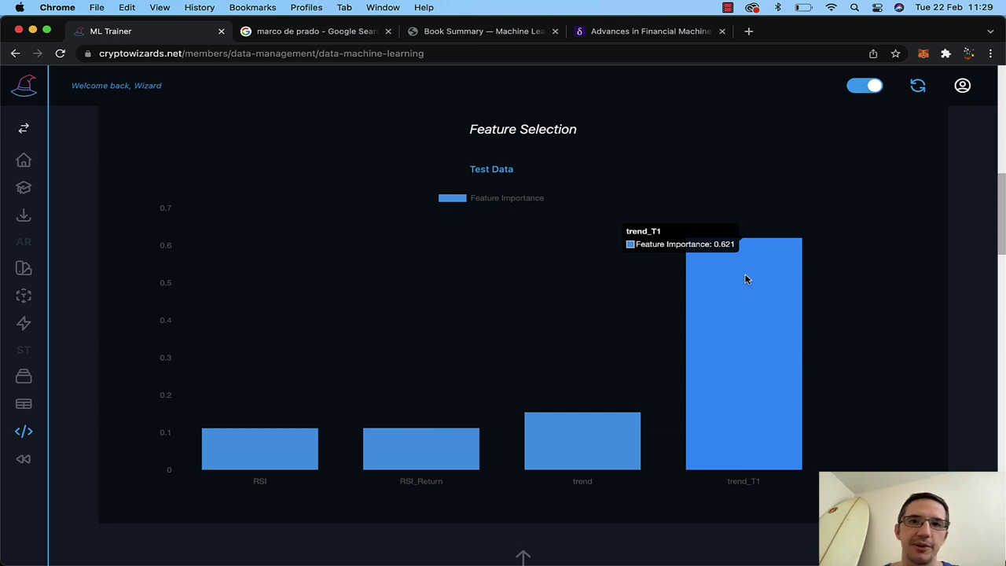
scroll(746, 278, "up", 15)
scroll(745, 279, "down", 1)
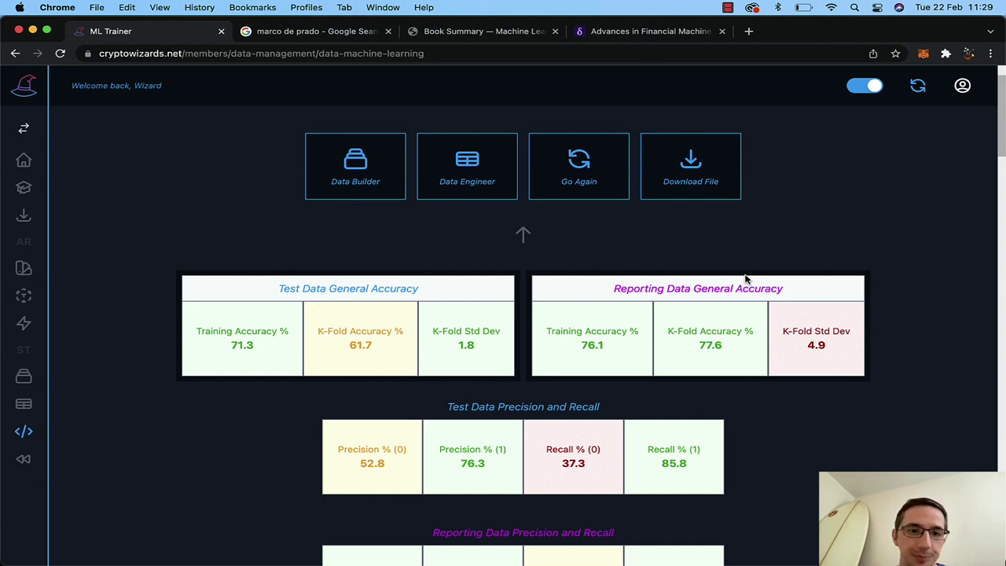
scroll(741, 259, "down", 2)
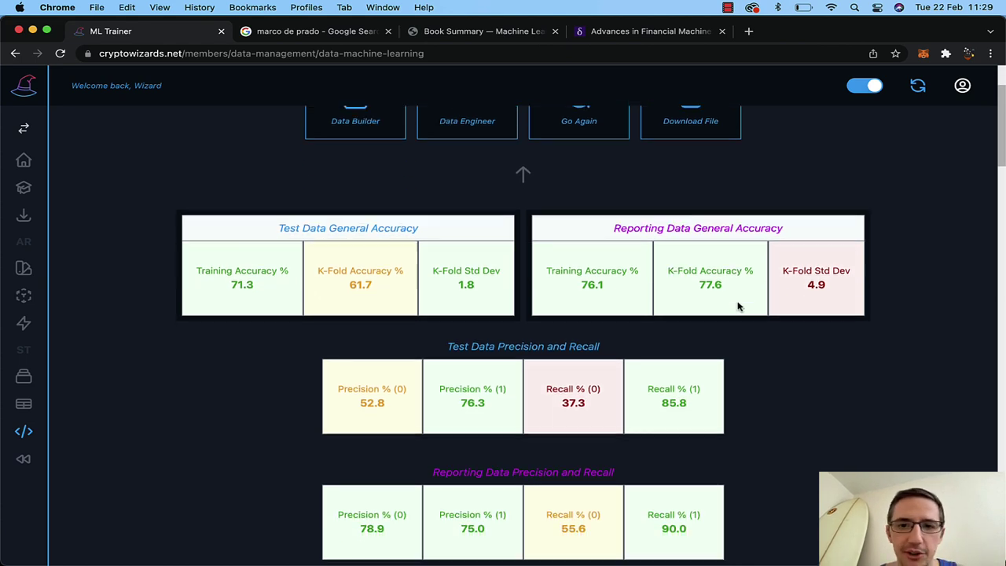
scroll(736, 306, "down", 2)
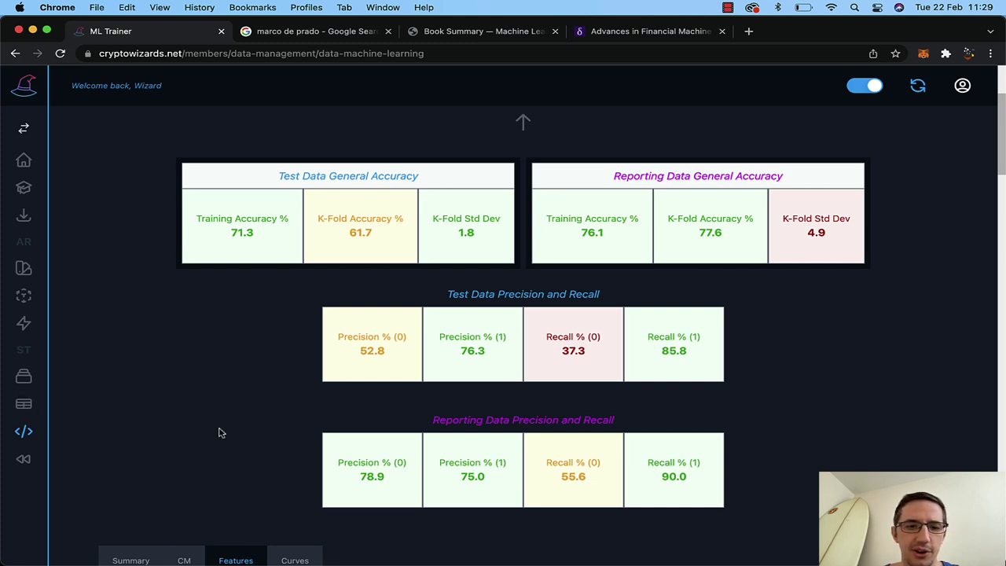
Step: Inspect the test dataset's ROC curve, and switch the model performance chart to RPC
scroll(236, 428, "down", 10)
left_click(296, 264)
scroll(338, 300, "down", 5)
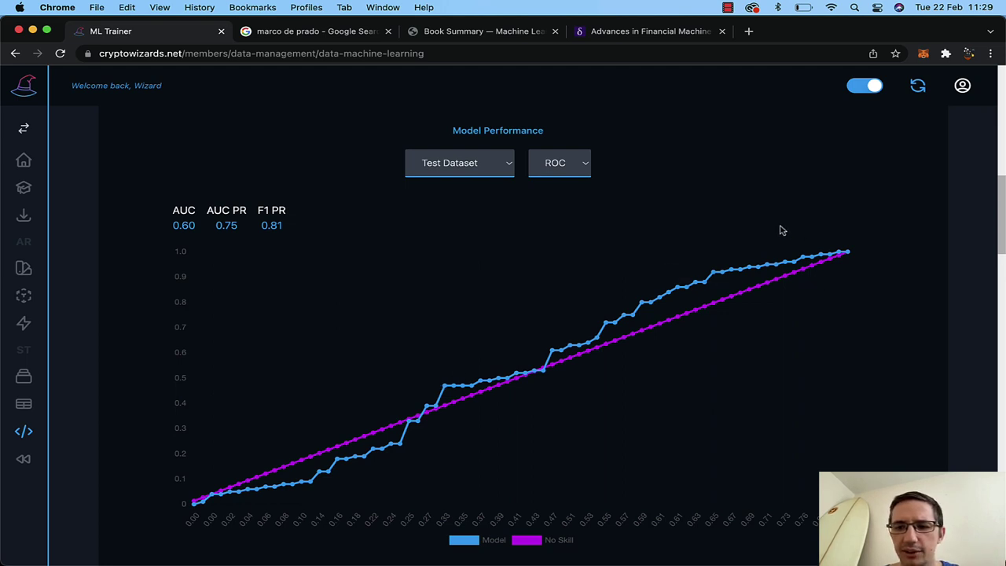
left_click(559, 163)
left_click(559, 181)
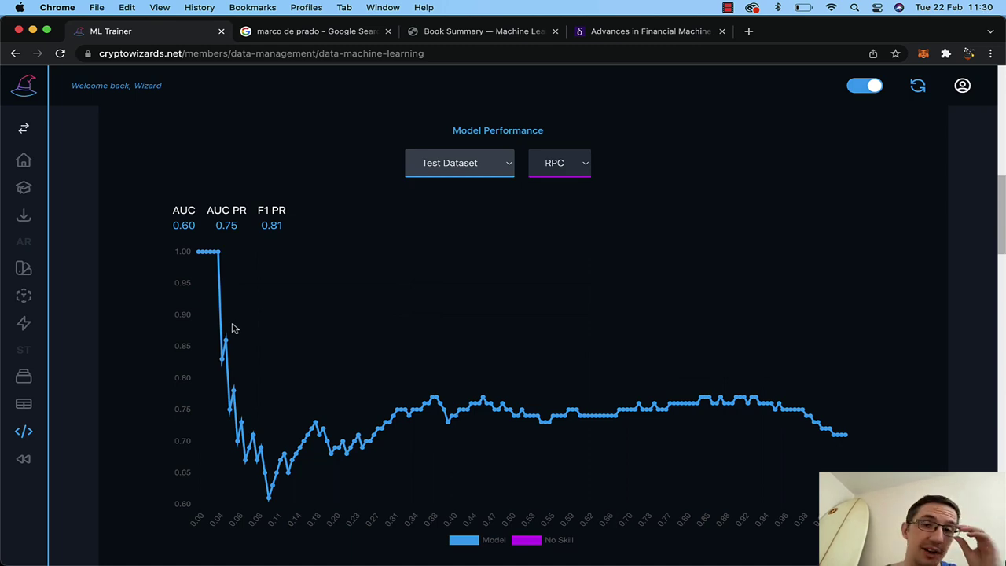
scroll(275, 298, "up", 15)
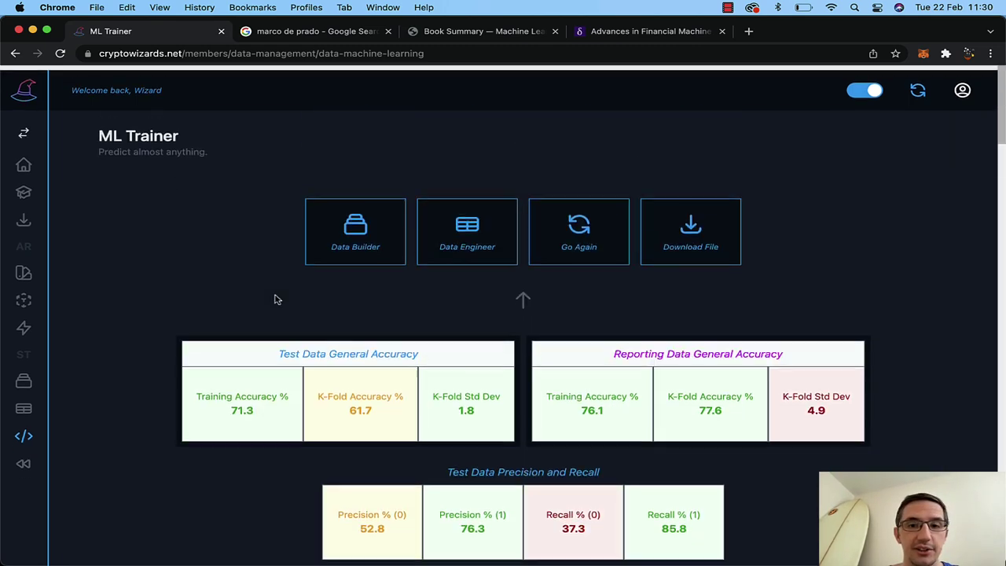
scroll(275, 299, "down", 3)
scroll(274, 298, "down", 4)
Step: Switch to the Backtrader and load SPY_BT.csv as the working file
left_click(24, 458)
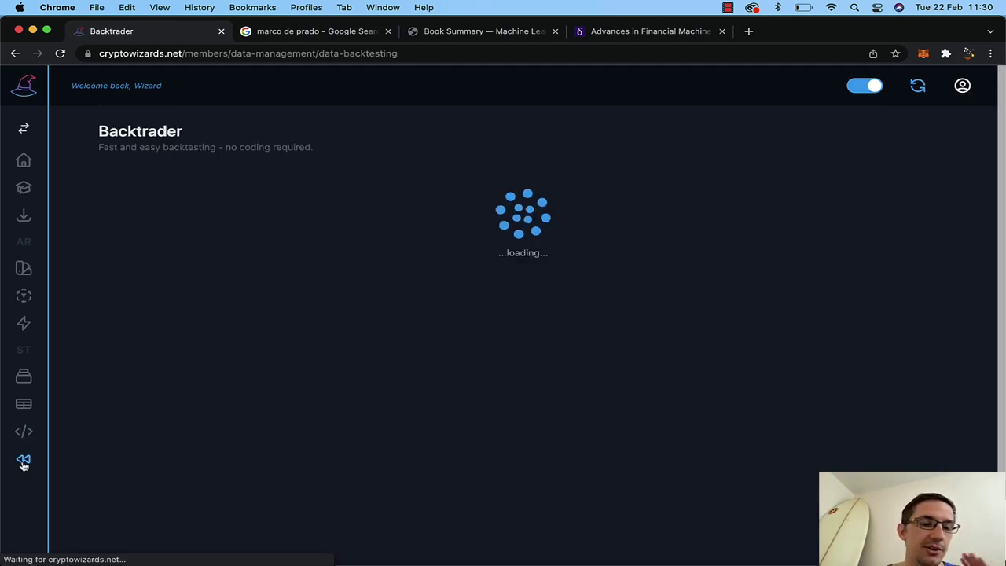
left_click(456, 202)
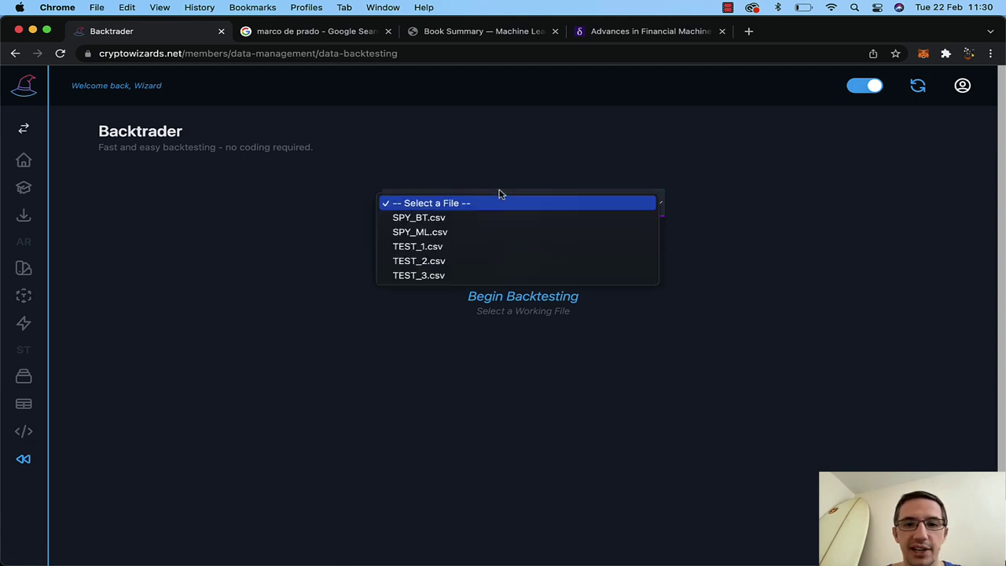
left_click(444, 219)
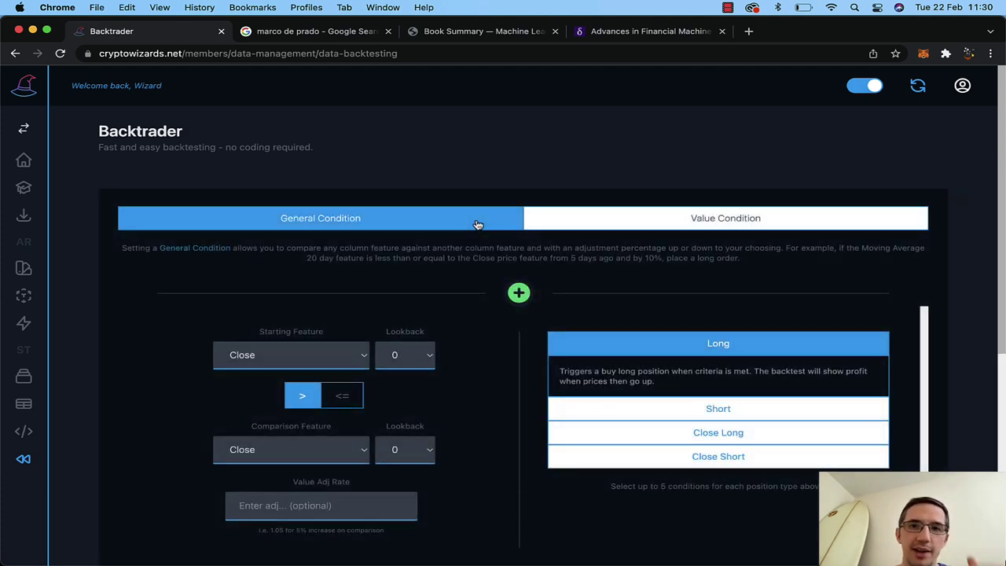
Step: Add a value condition that triggers a long position when RSI with lookback 0 is <= 47
scroll(477, 225, "down", 2)
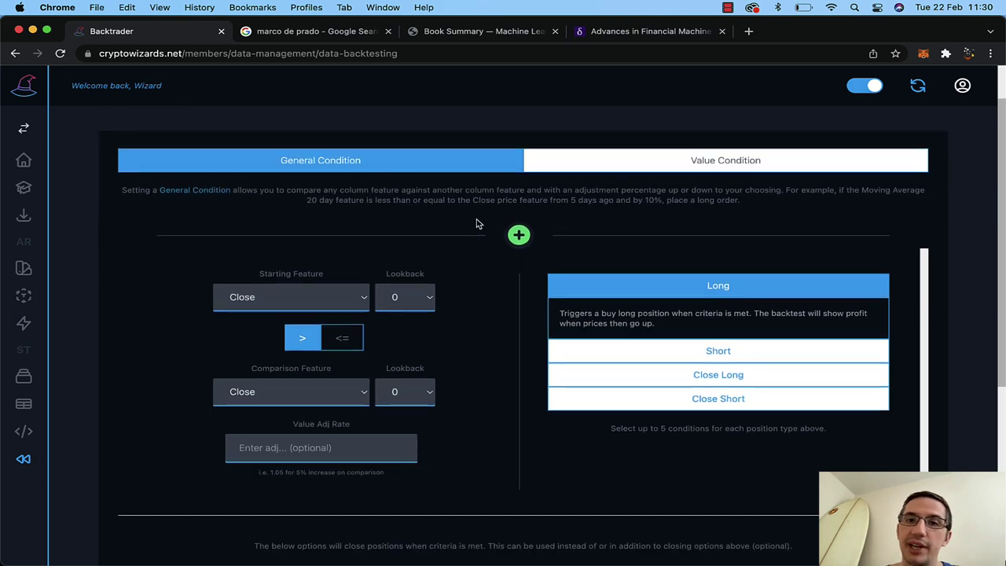
scroll(475, 224, "down", 2)
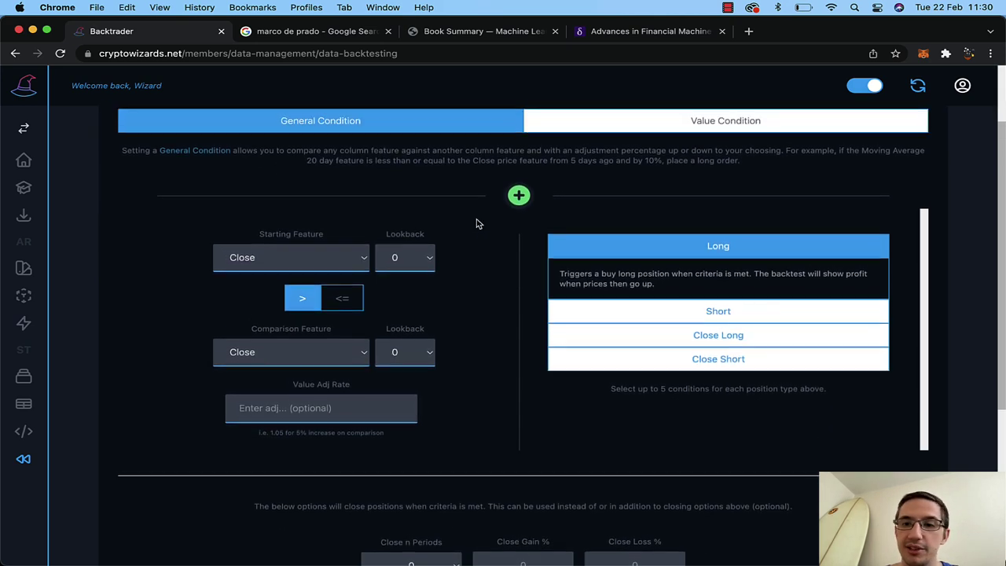
scroll(476, 224, "up", 1)
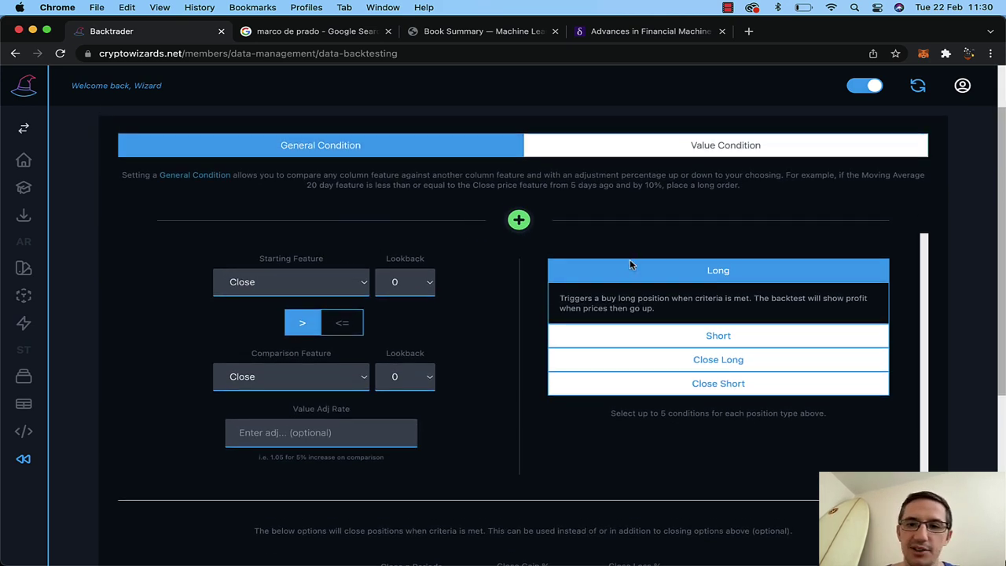
left_click(716, 151)
left_click(302, 282)
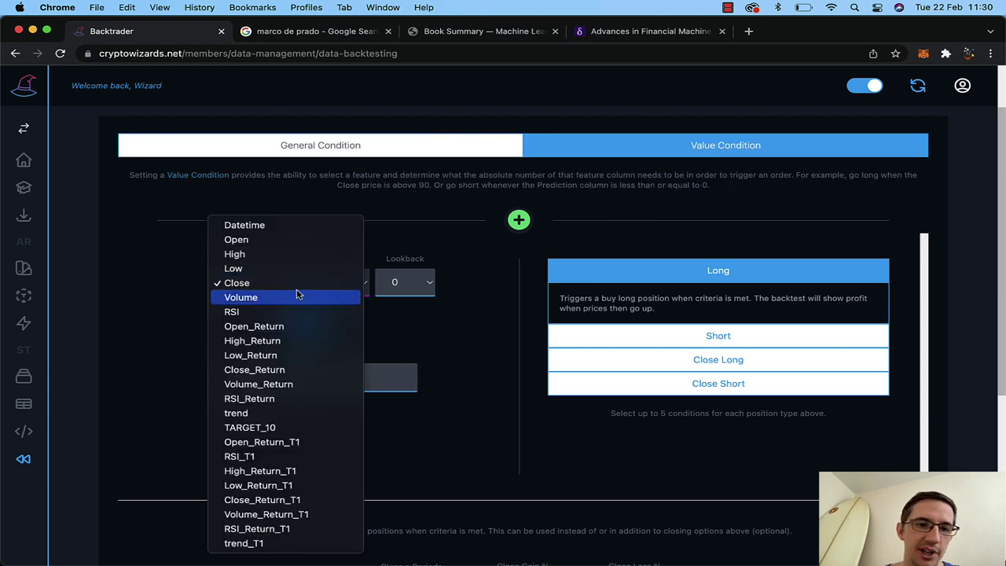
left_click(287, 312)
left_click(331, 326)
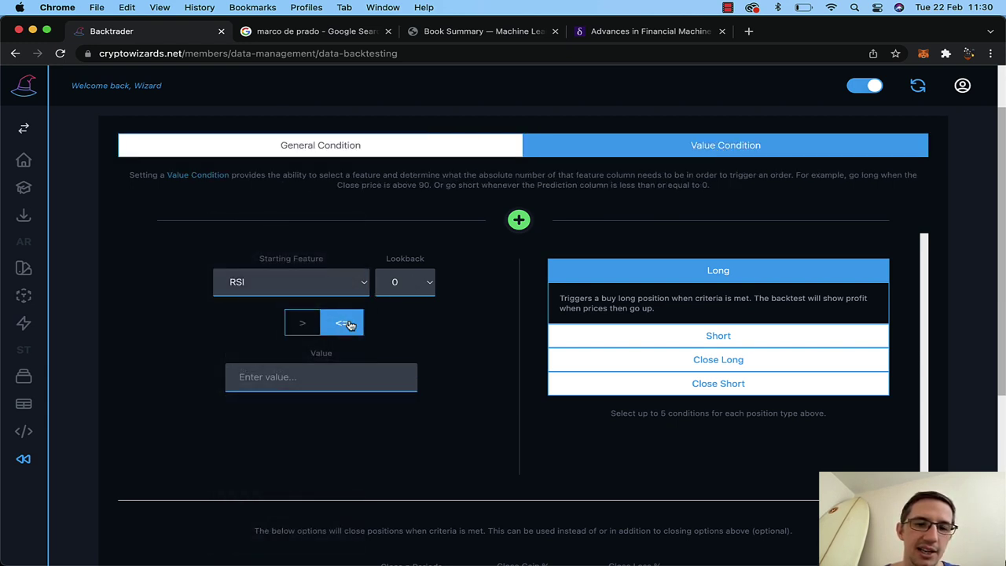
left_click(325, 374)
type("47")
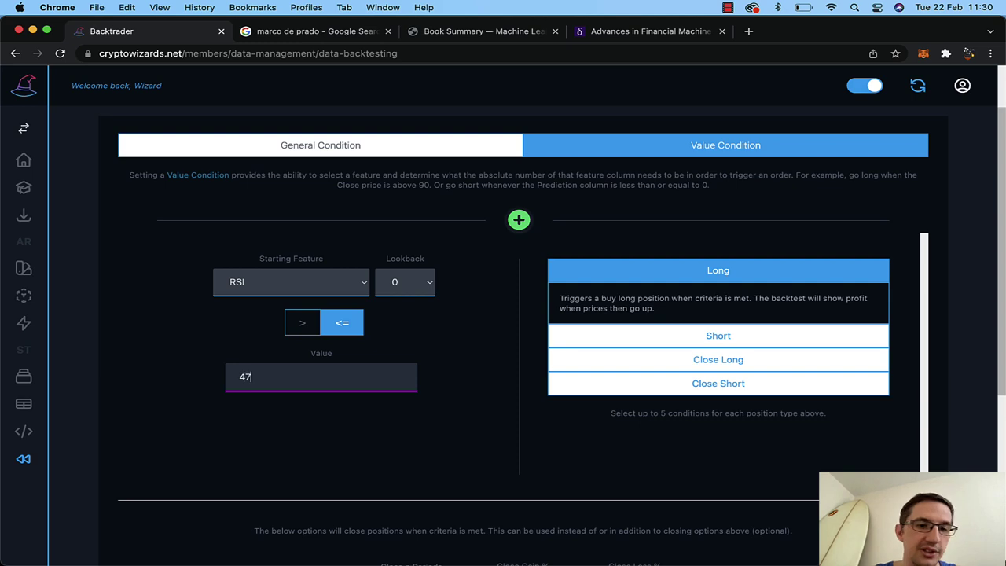
left_click(477, 339)
scroll(477, 338, "up", 2)
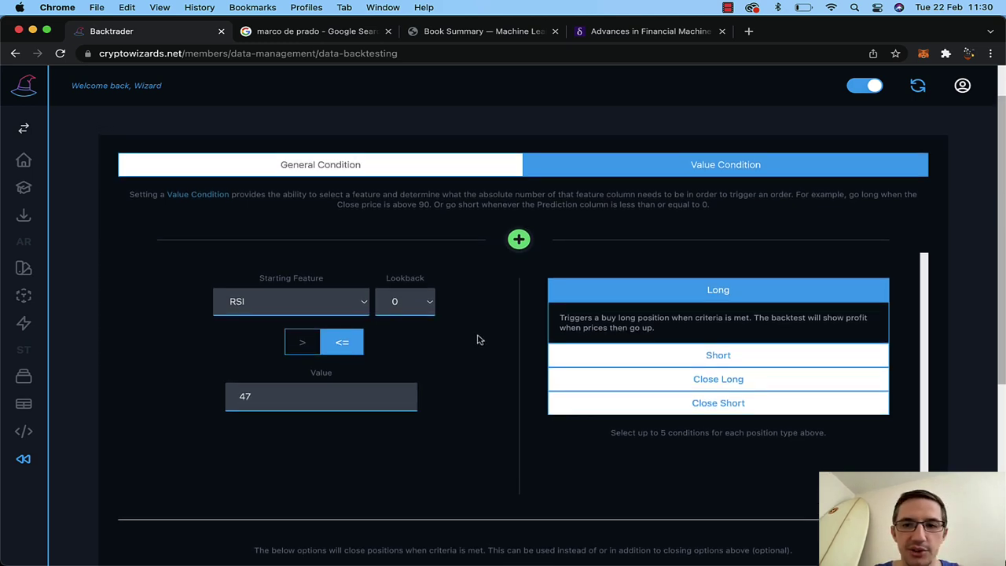
left_click(520, 266)
Step: Set open positions to close after 10 periods and apply this to the backtest conditions
scroll(525, 270, "down", 10)
scroll(525, 270, "up", 4)
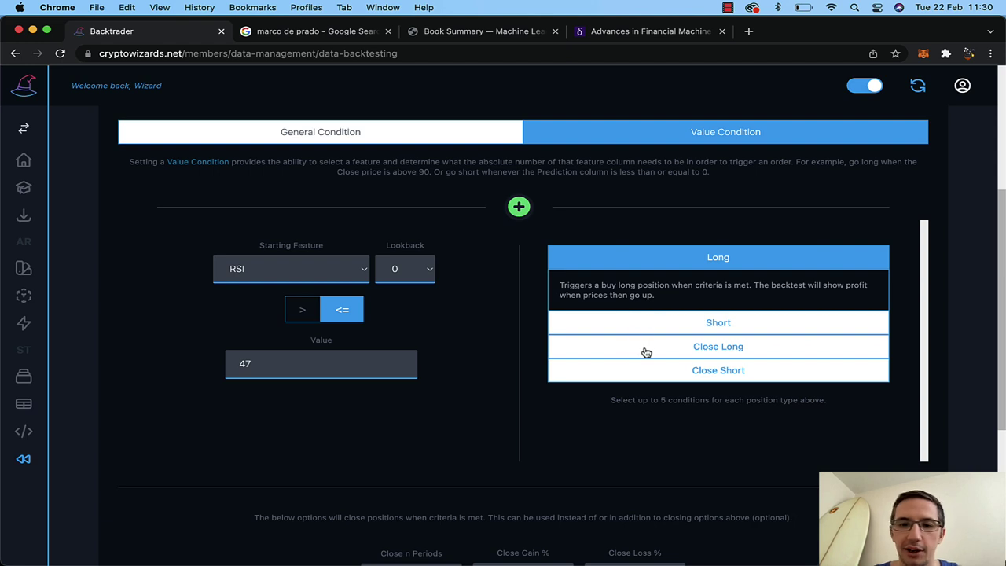
scroll(436, 316, "down", 5)
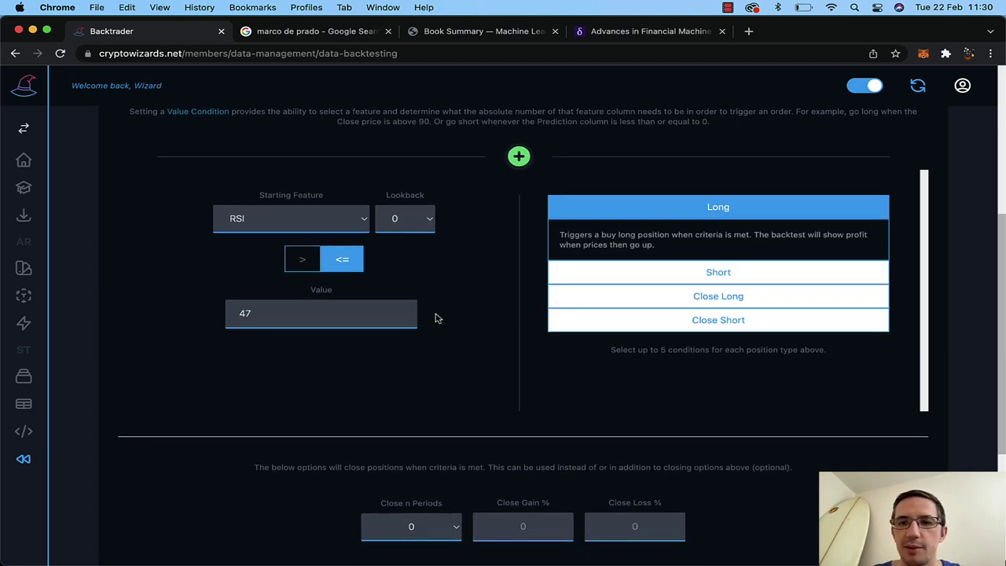
left_click(417, 385)
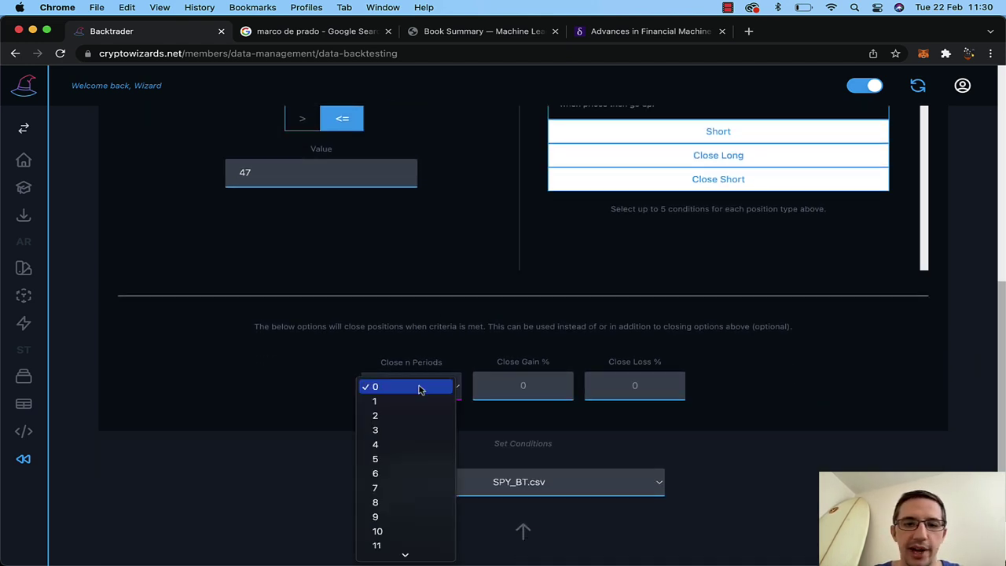
left_click(401, 531)
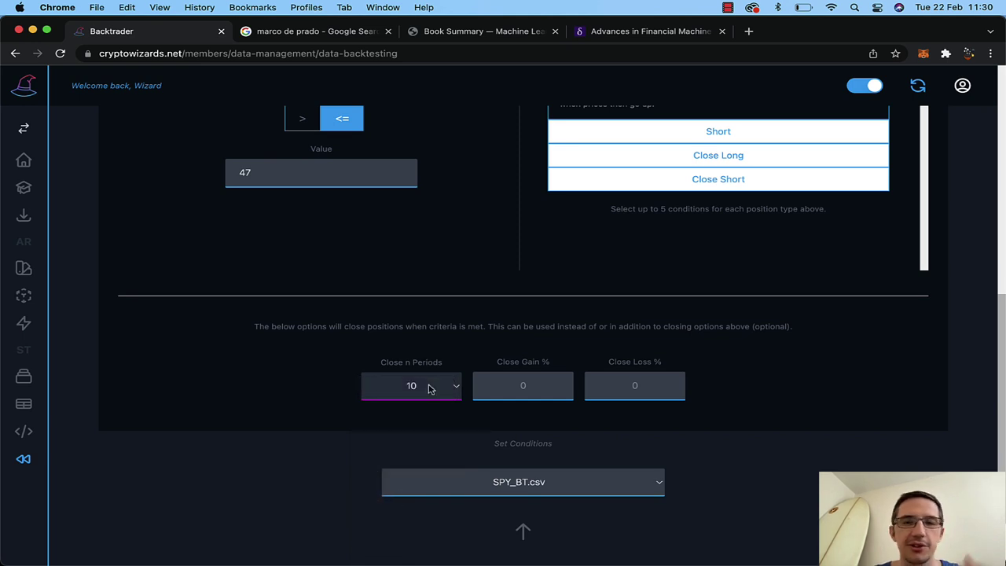
scroll(429, 388, "up", 1)
scroll(429, 388, "up", 6)
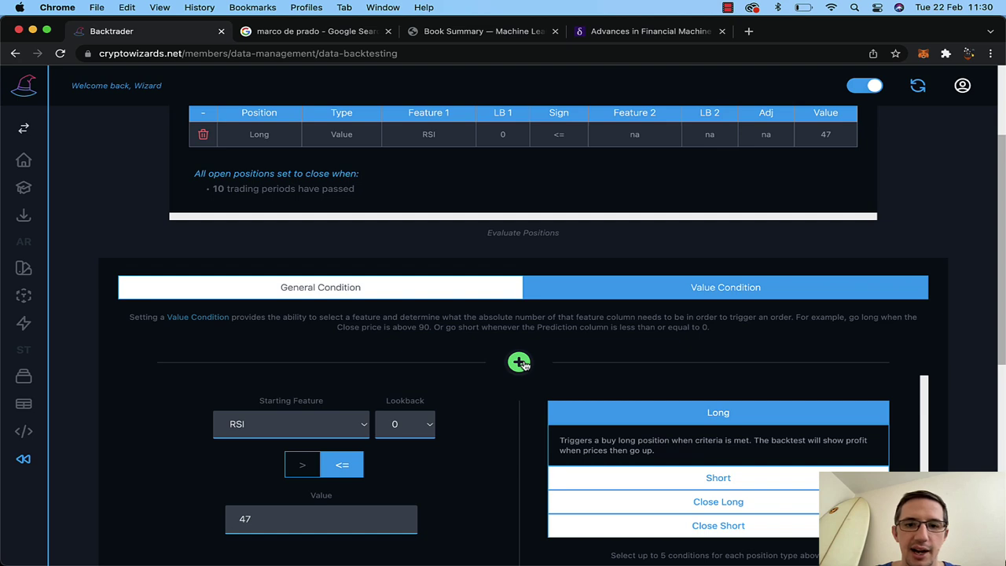
Step: Proceed to the trade criteria, setting the capital allocation rate to 1 and the commission, slippage and spread rates to 0
scroll(518, 362, "up", 3)
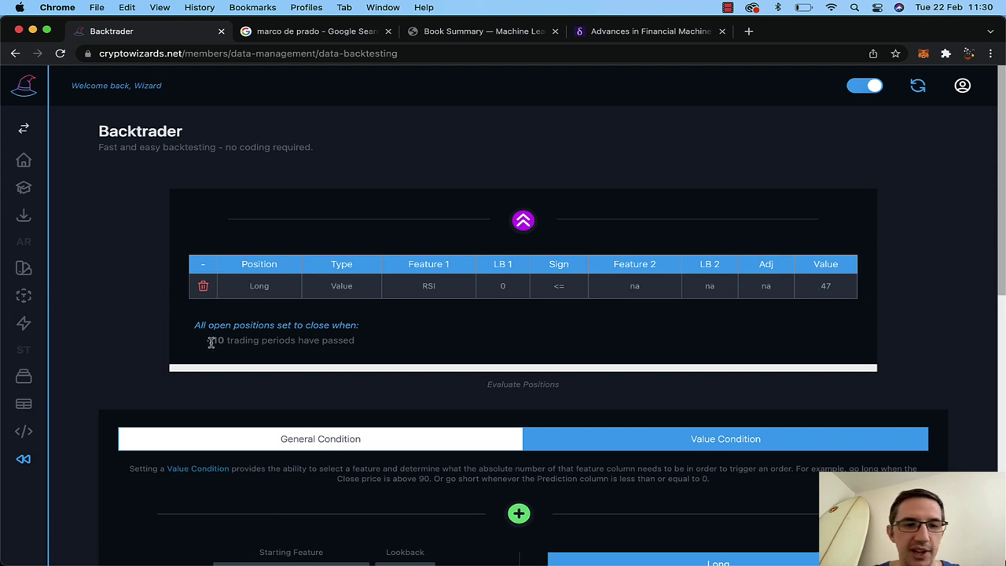
left_click(527, 218)
double_click(606, 278)
type("1")
key("Tab")
type("0")
key("Tab")
type("0")
key("Tab")
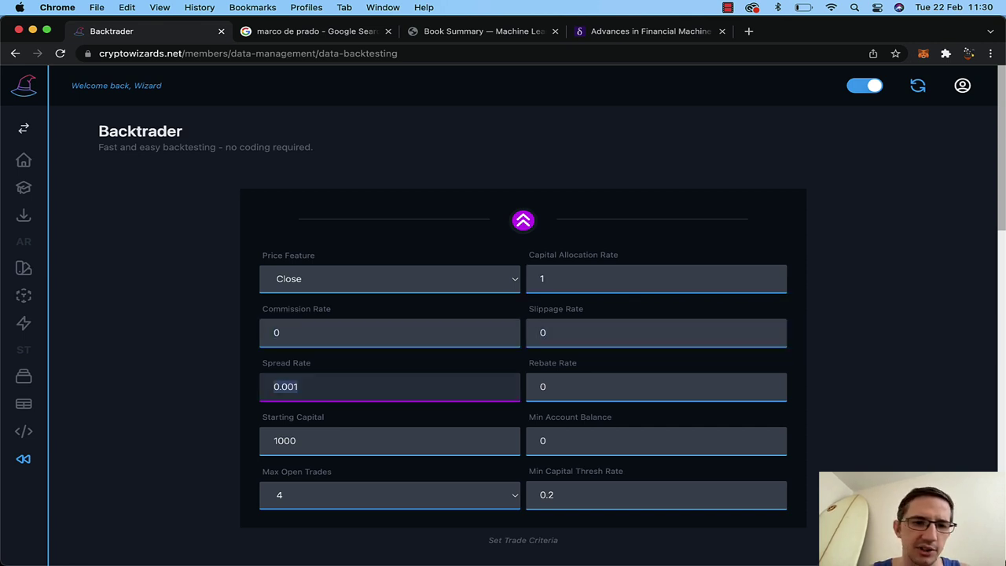
type("0")
key("Tab")
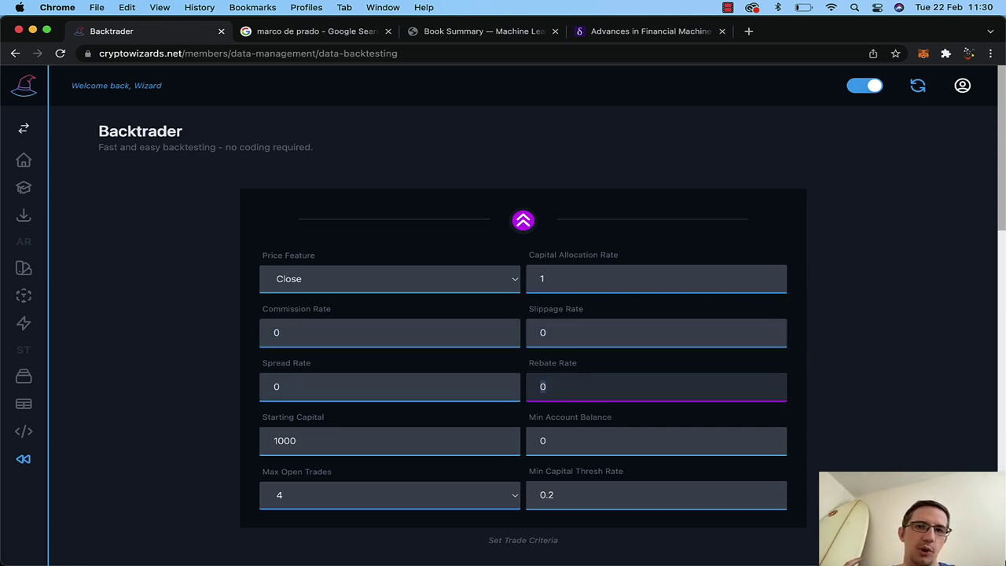
Step: Limit the max open trades to 1, then run the backtest with the save name BT_1
left_click(365, 488)
left_click(386, 454)
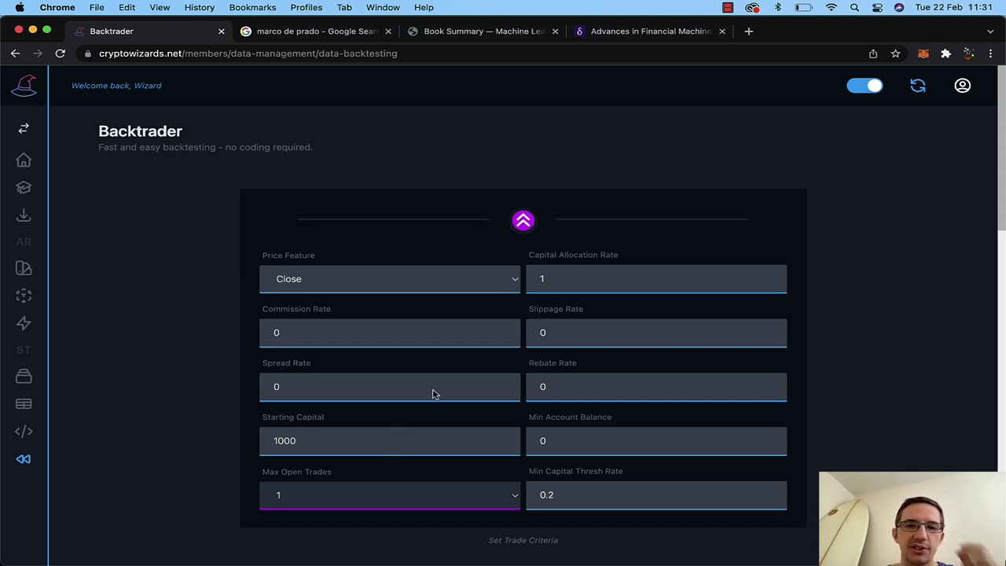
left_click(524, 220)
left_click(507, 217)
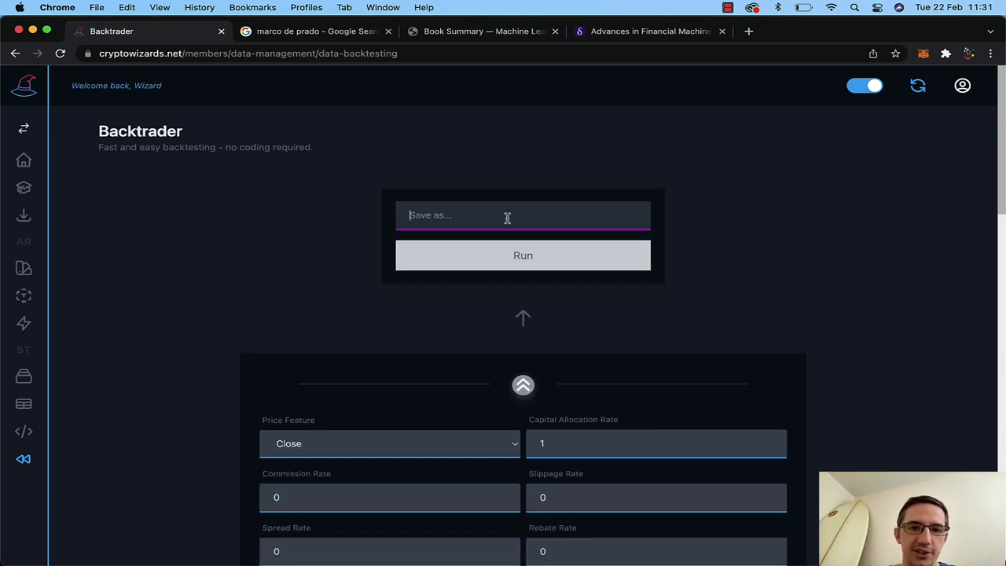
type("BT_1")
left_click(523, 262)
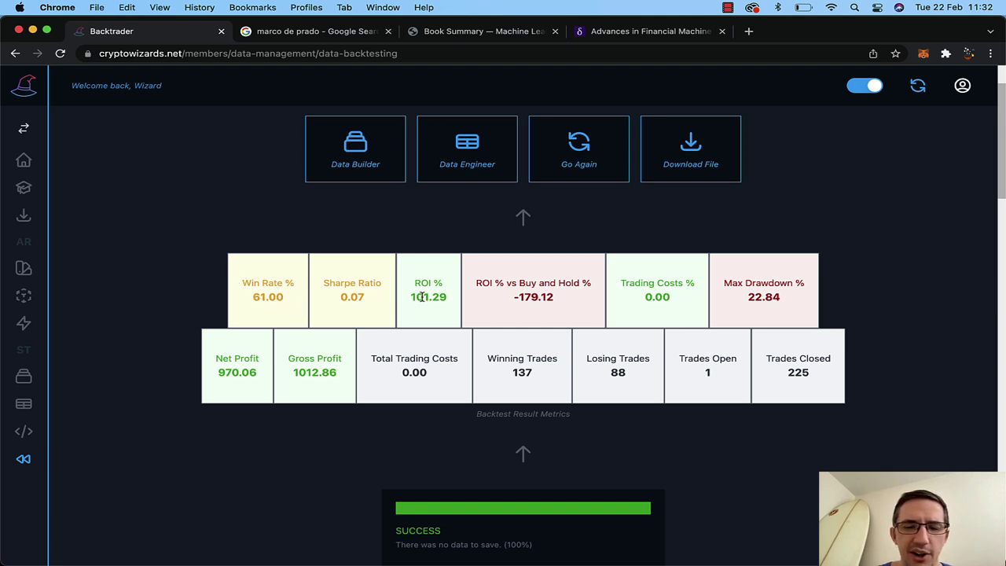
Step: Review the backtest result metrics, focusing on ROI % and ROI % vs Buy and Hold %
left_click_drag(410, 297, 454, 300)
left_click(456, 300)
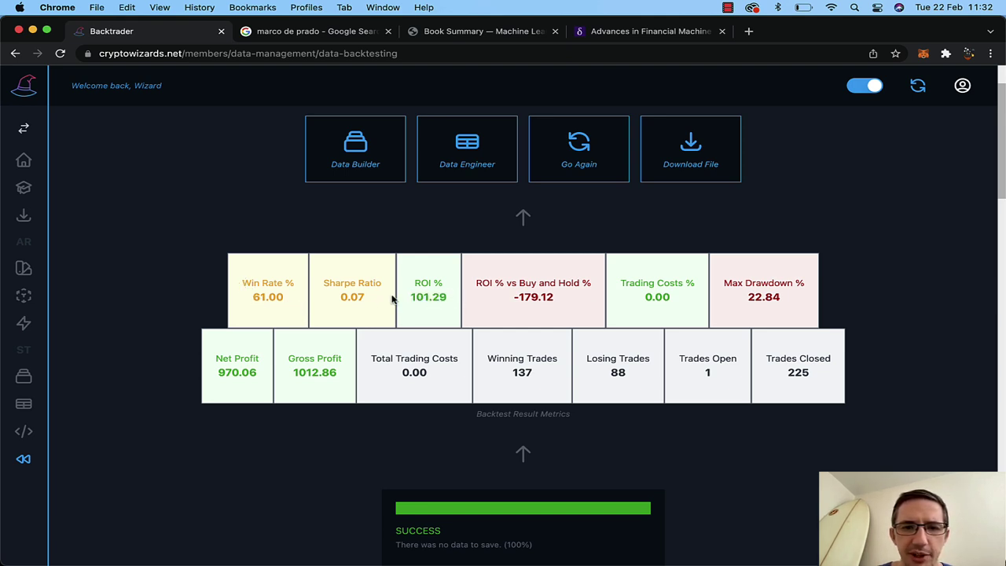
left_click_drag(561, 303, 515, 302)
left_click(501, 302)
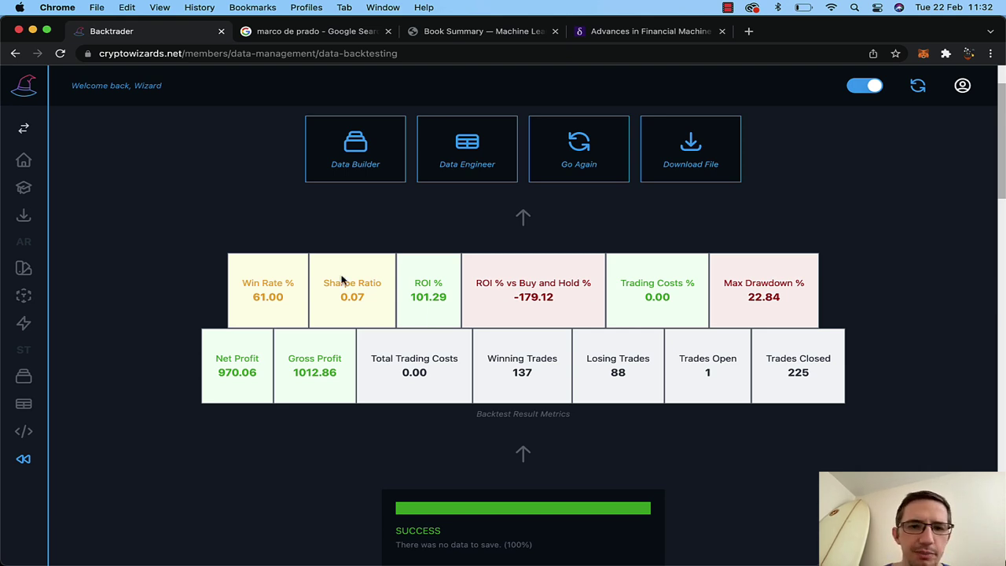
scroll(373, 301, "down", 8)
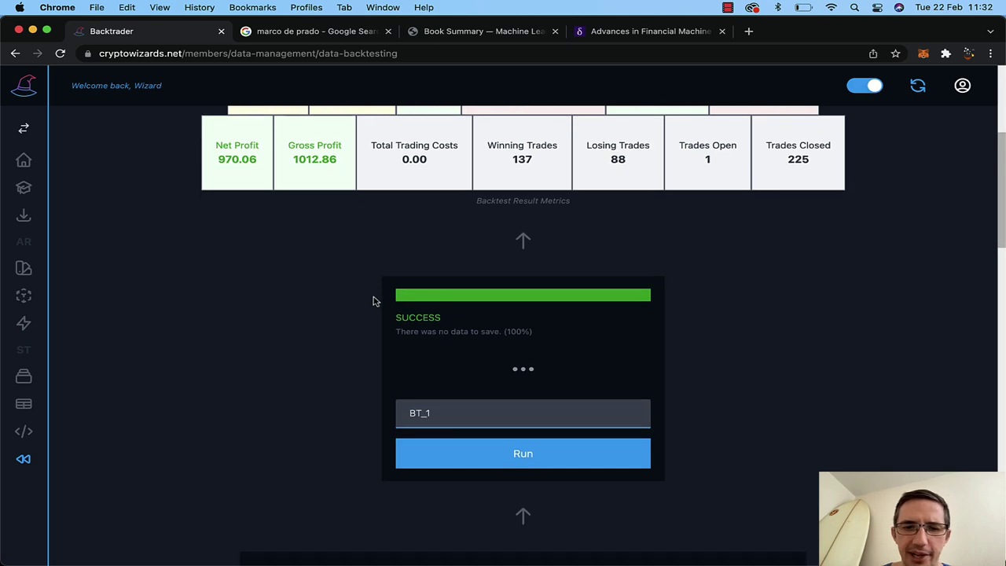
scroll(330, 314, "up", 10)
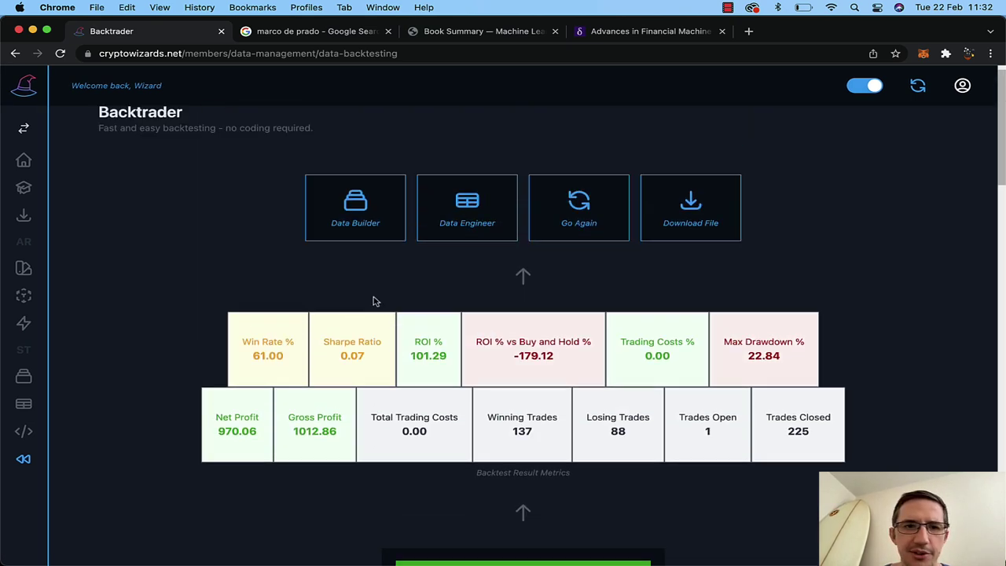
Step: Download the PDF backtest report, open it to view the account balance chart, and return to the Backtrader page
left_click(693, 220)
left_click(146, 548)
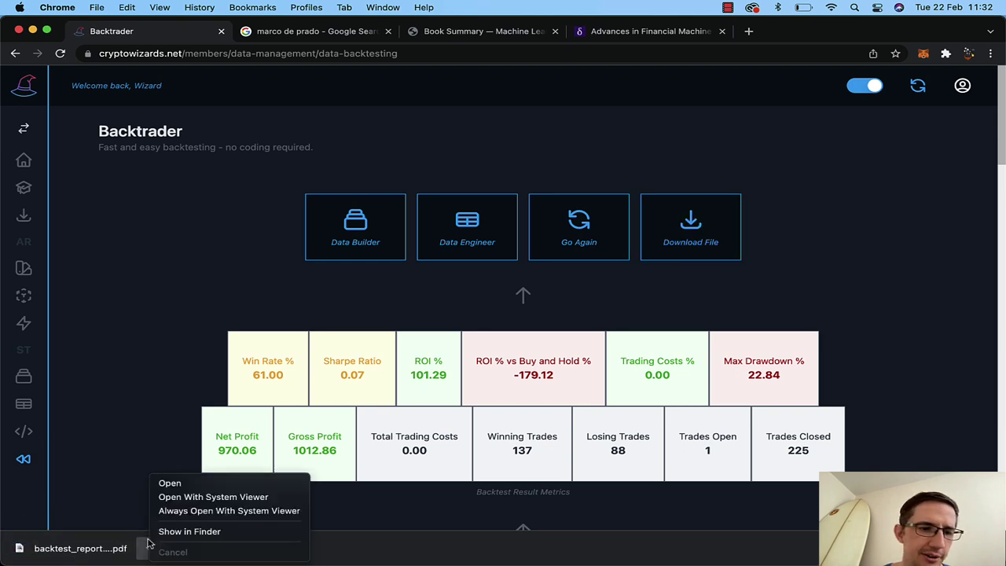
left_click(202, 483)
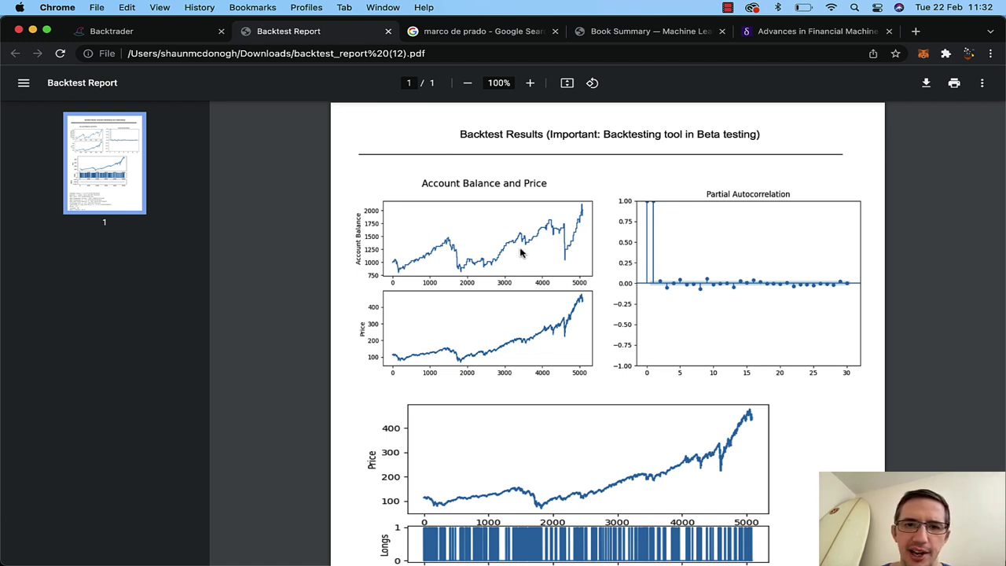
left_click(168, 32)
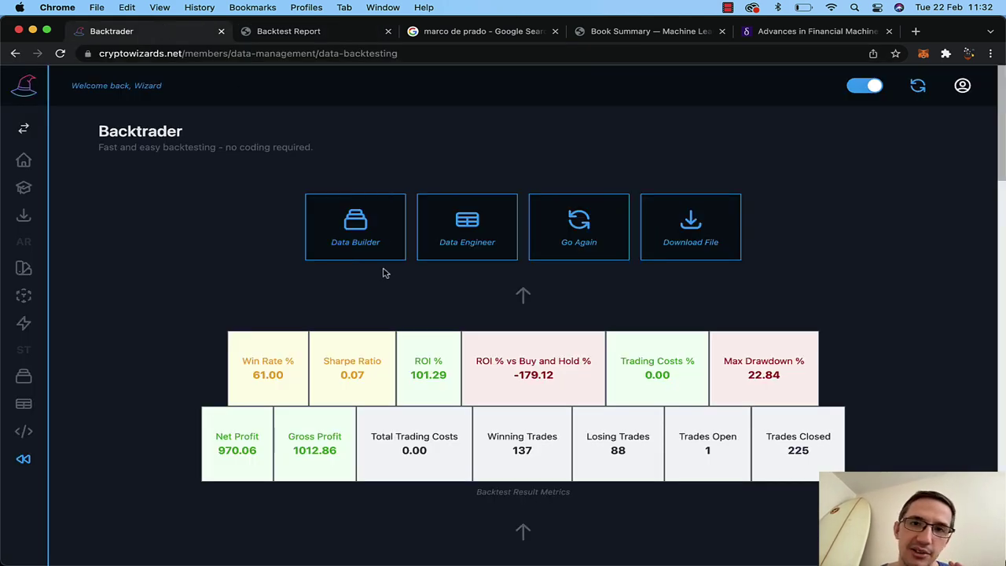
Step: Add a second value condition that triggers a long position when trend_T1 with lookback 0 is > 0
scroll(385, 272, "down", 1)
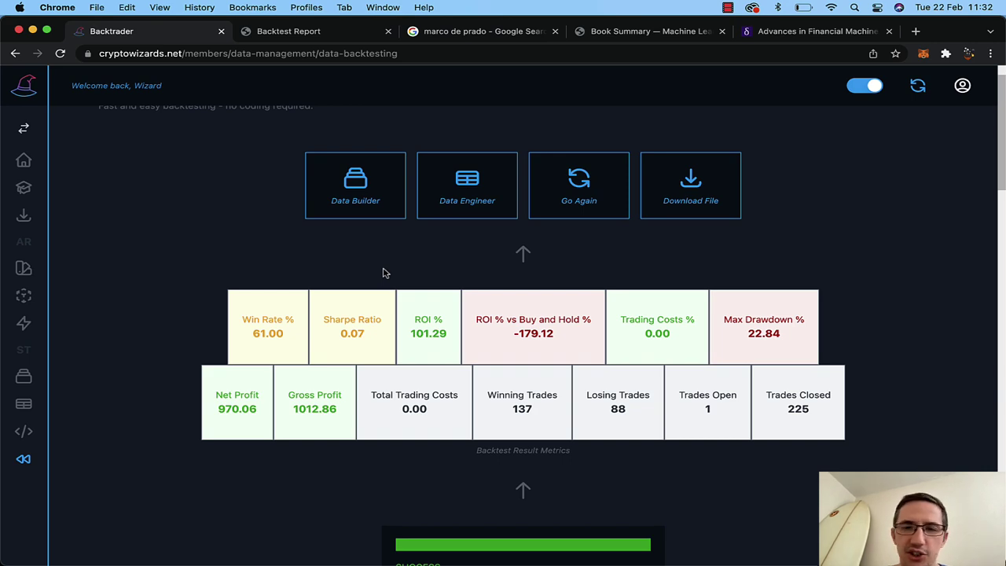
scroll(385, 272, "up", 10)
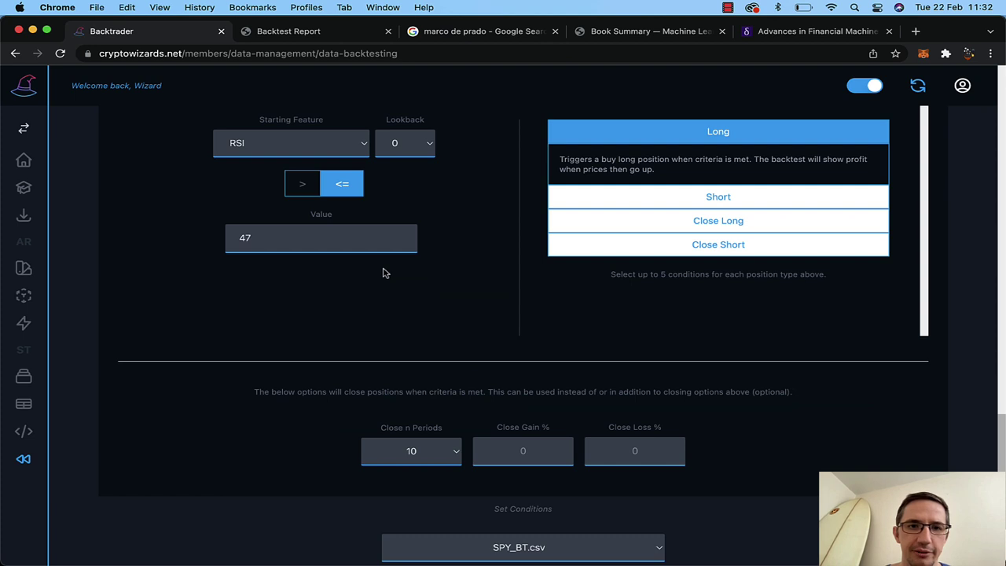
scroll(385, 273, "up", 4)
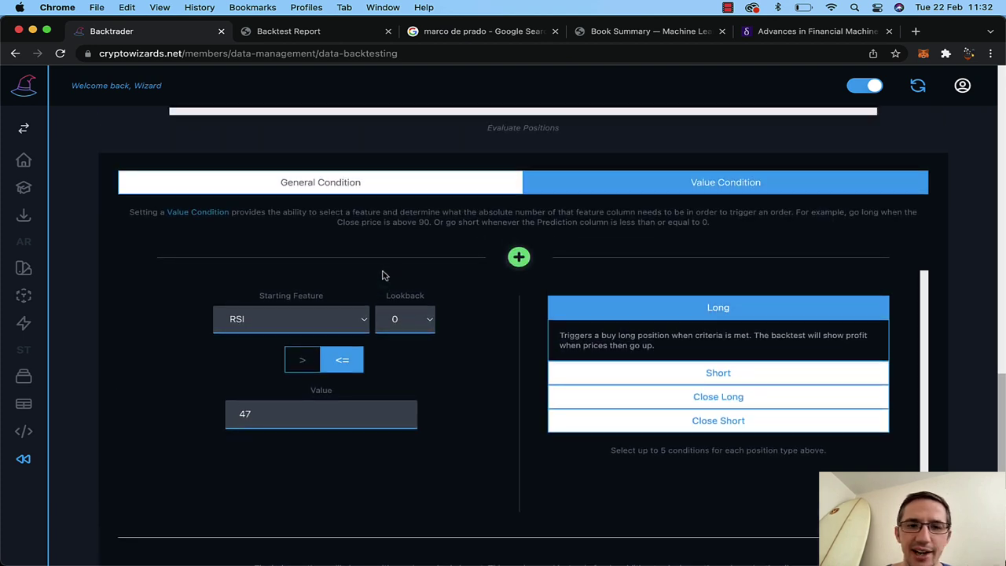
left_click(350, 317)
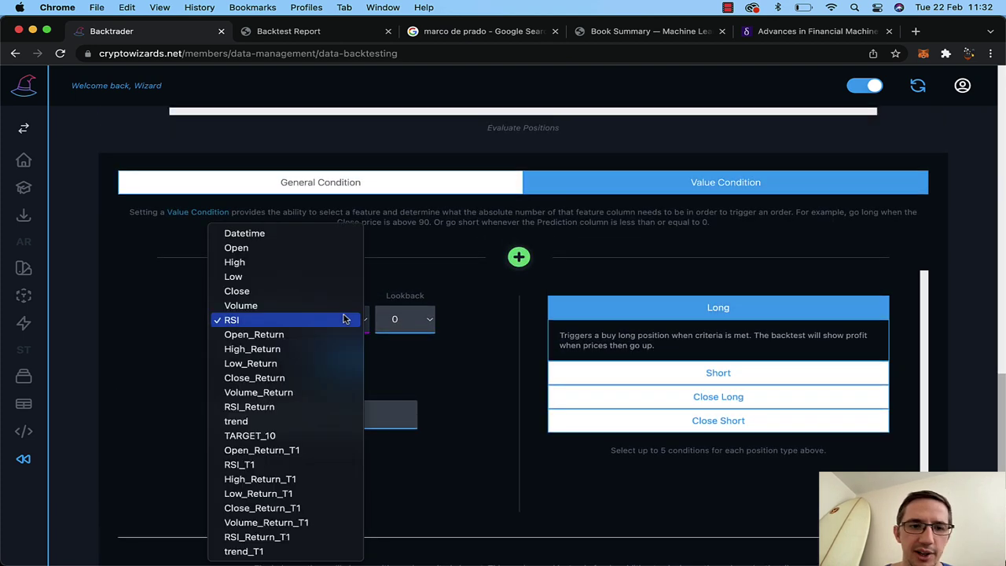
left_click(278, 552)
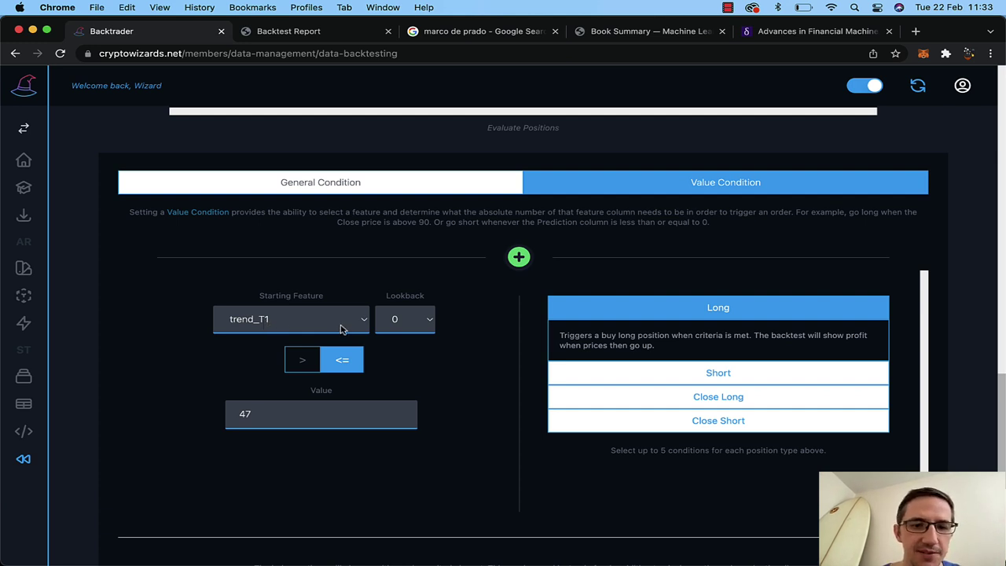
left_click(306, 361)
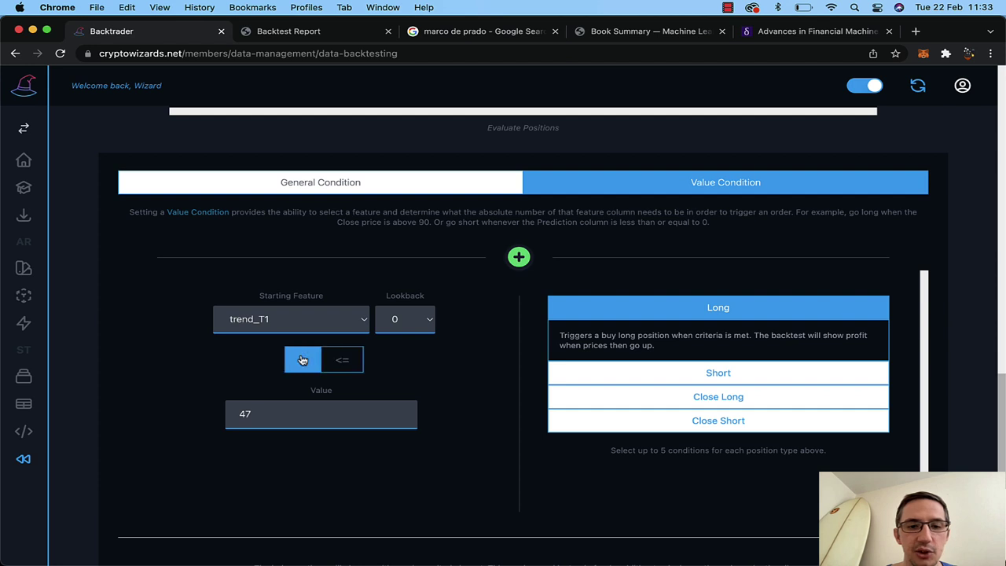
left_click_drag(288, 410, 217, 413)
type("0")
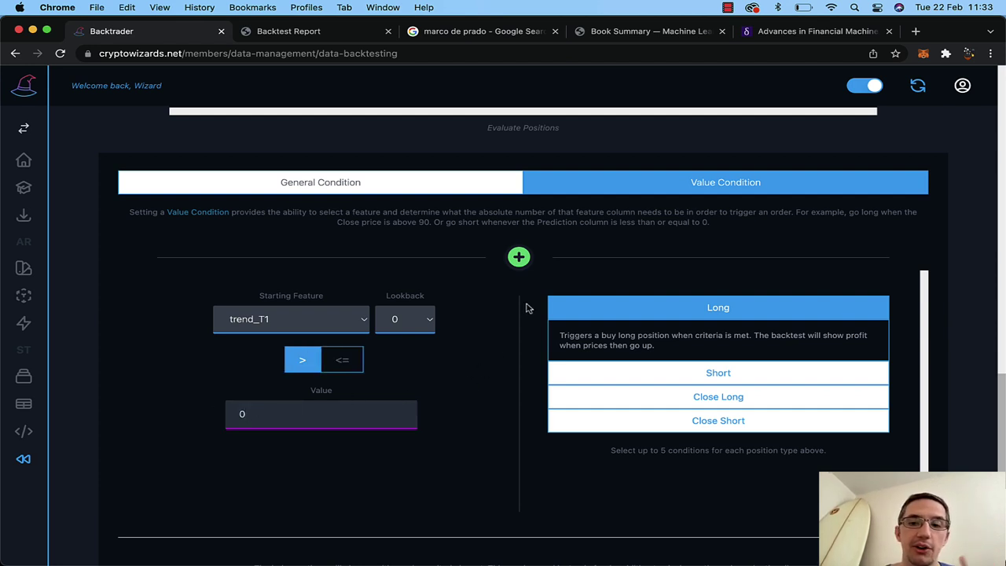
left_click(520, 258)
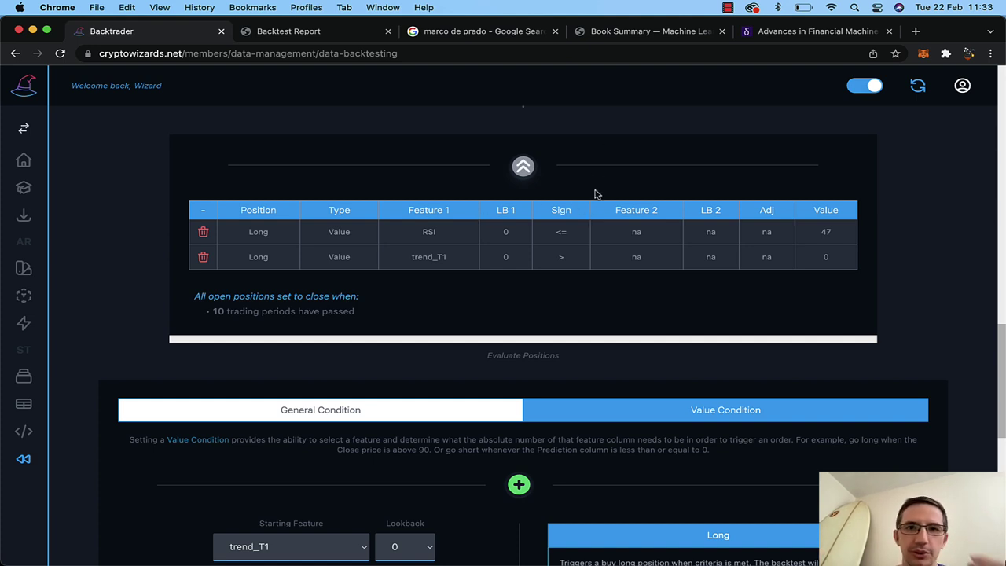
Step: Change the save name to BT_2 and run the backtest with both long conditions
scroll(595, 194, "up", 1)
scroll(594, 194, "up", 1)
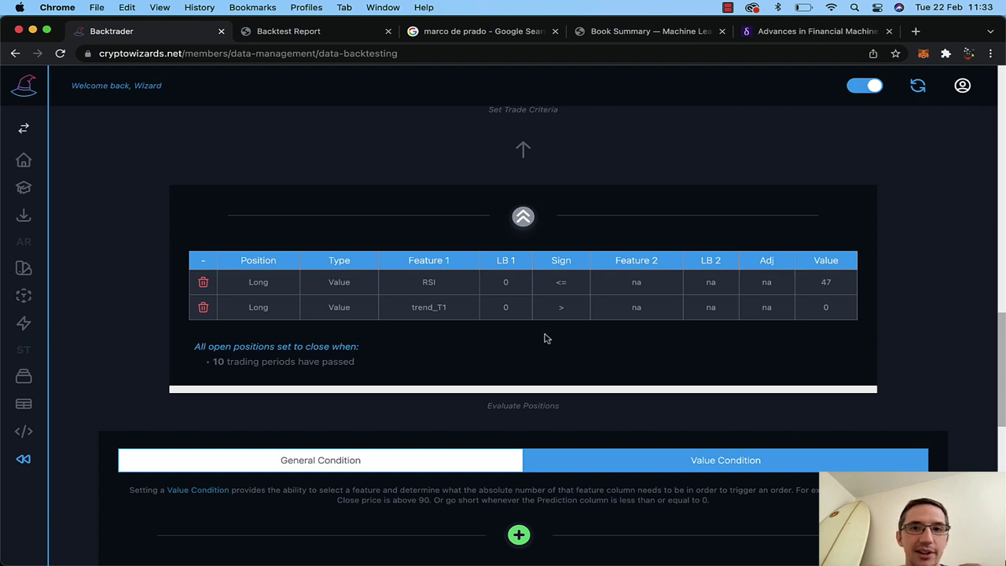
scroll(546, 337, "up", 2)
scroll(545, 337, "up", 10)
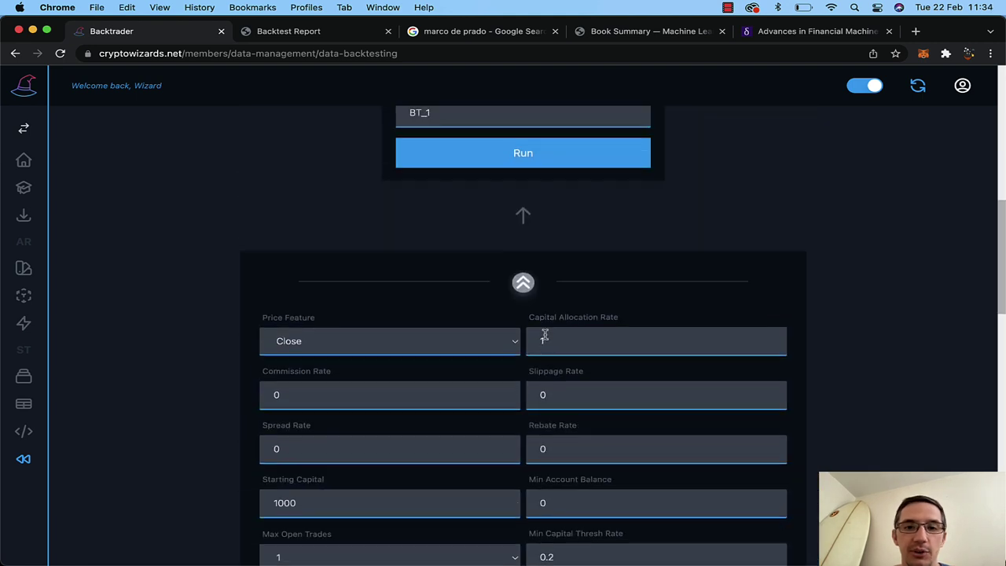
scroll(544, 336, "up", 7)
left_click(467, 385)
key("BackSpace")
type("2")
left_click(471, 428)
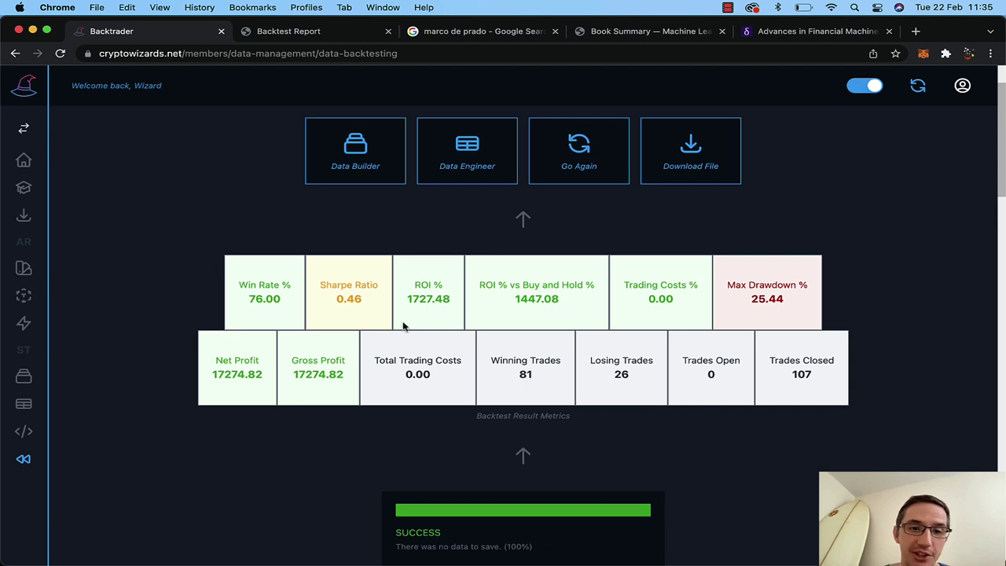
Step: Check the Sharpe ratio and win rate in the BT_2 backtest metrics
left_click_drag(367, 302, 340, 289)
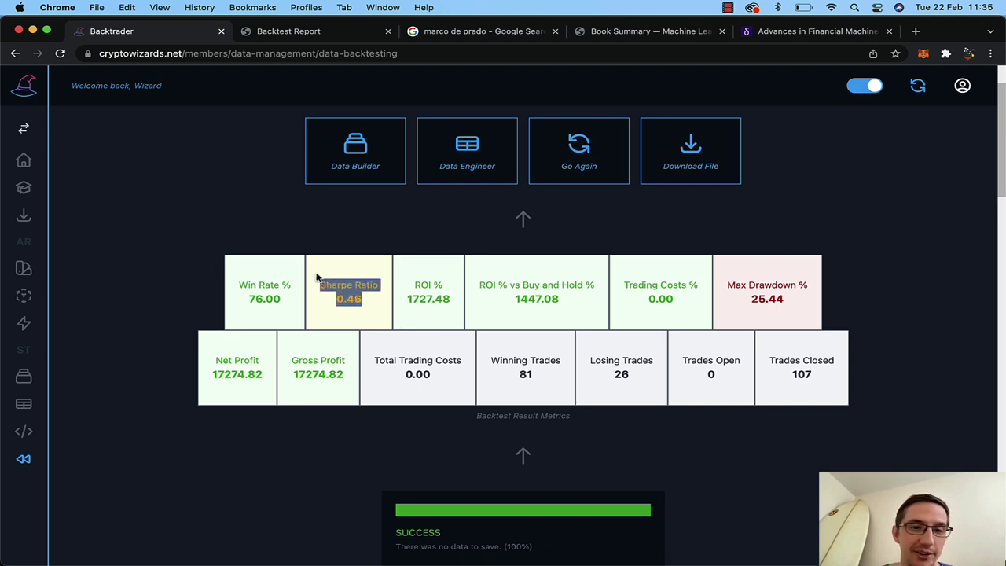
left_click(319, 280)
left_click_drag(359, 298, 246, 304)
left_click(242, 303)
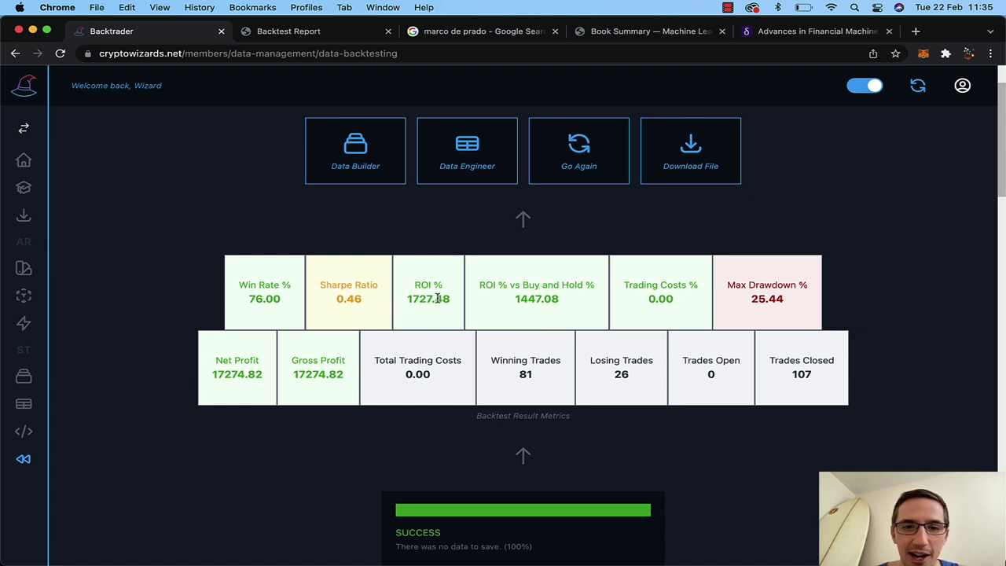
Step: Download and open the BT_2 backtest report, close it after viewing, and check the max drawdown metric
left_click(711, 144)
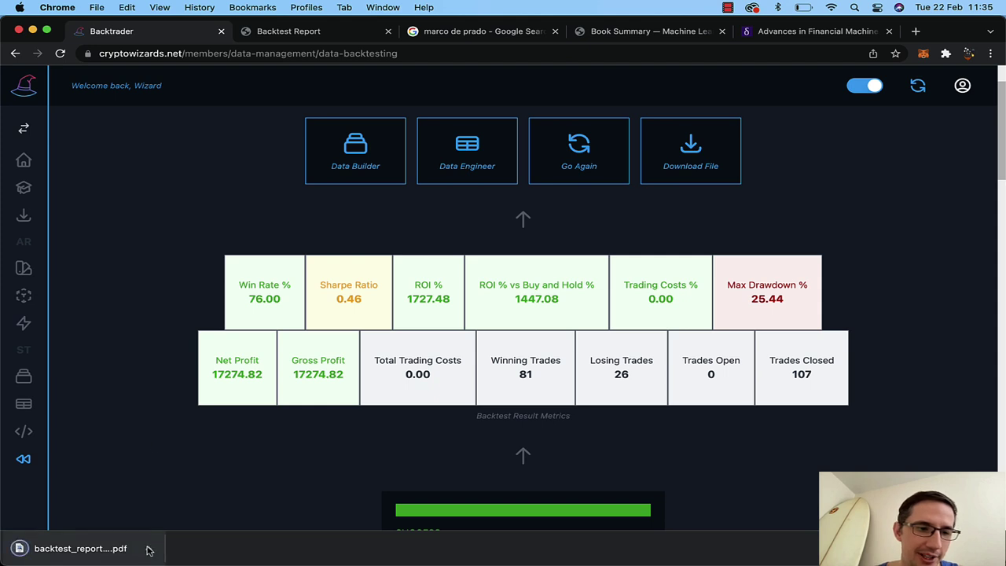
left_click(150, 548)
left_click(206, 483)
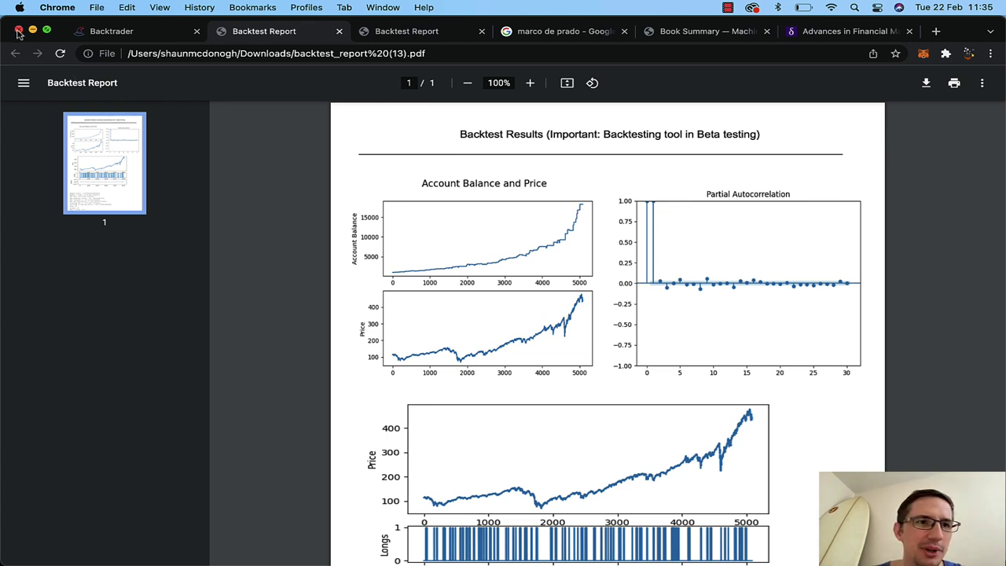
left_click(339, 32)
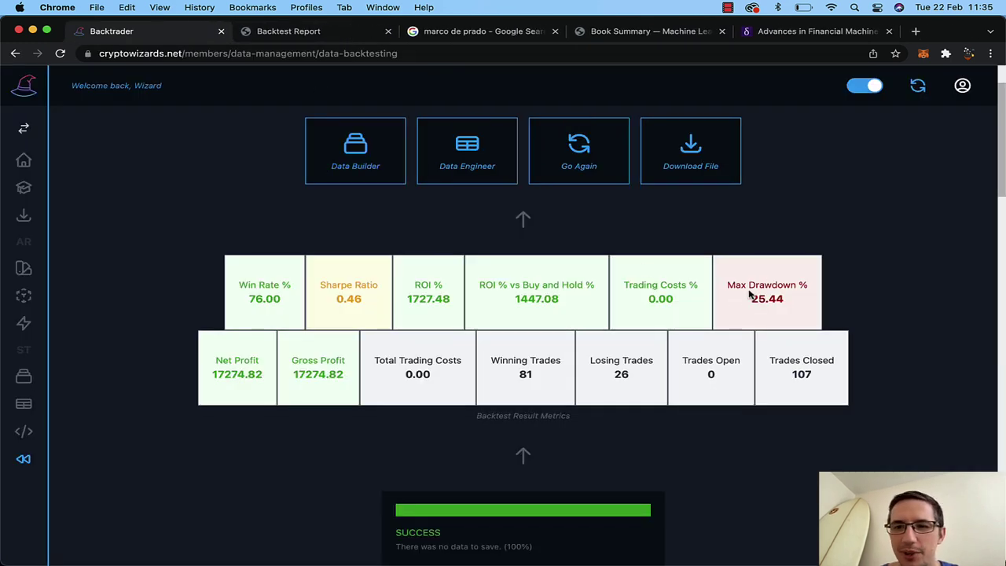
left_click_drag(727, 286, 817, 308)
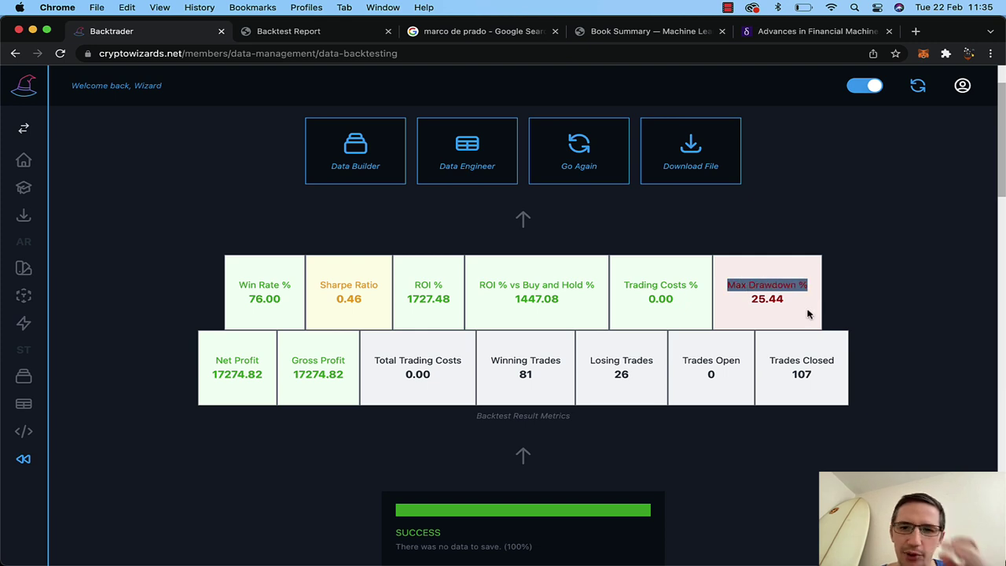
Step: Set both the commission rate and the slippage rate to 0.001 in the trade criteria
scroll(813, 311, "down", 10)
scroll(809, 313, "down", 4)
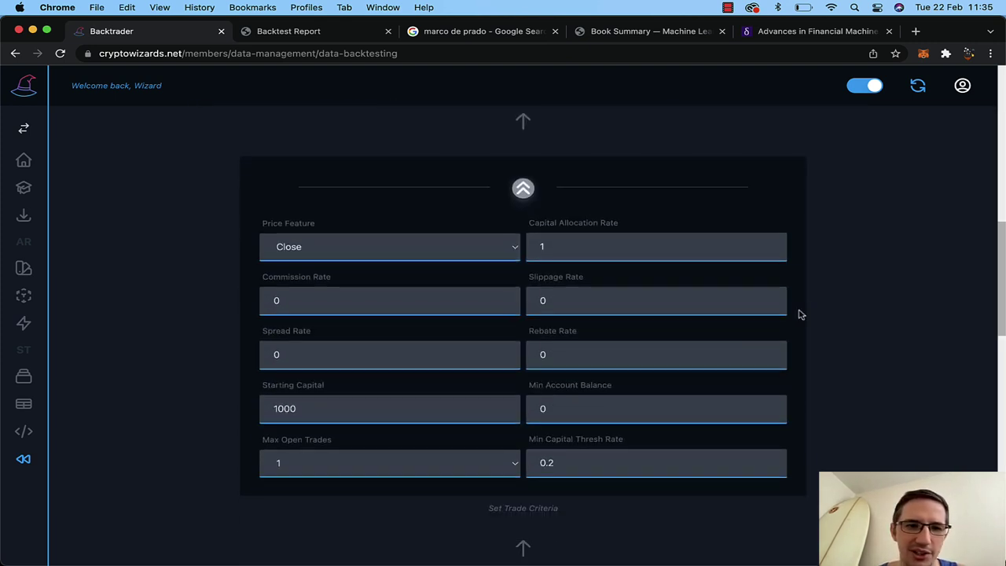
left_click(379, 295)
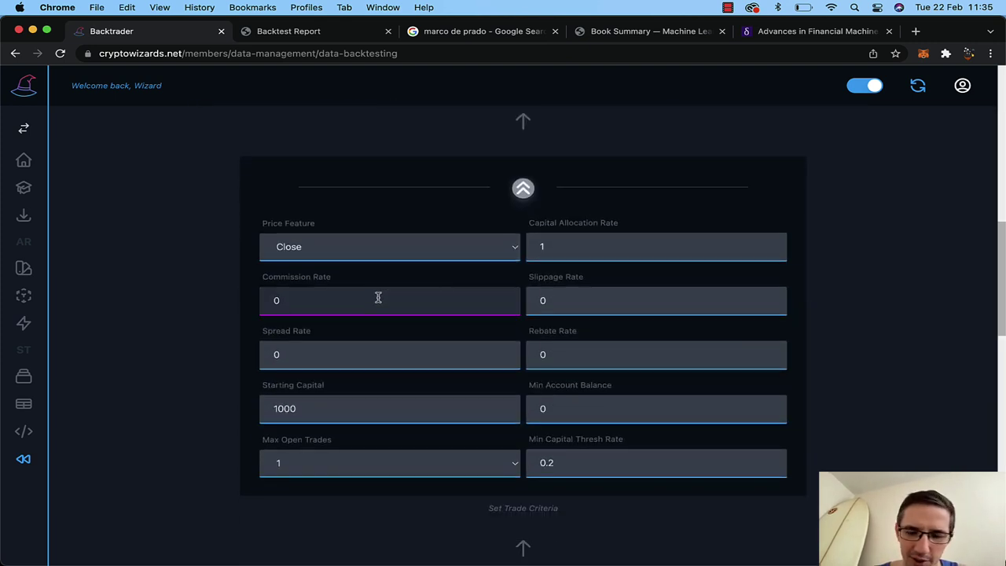
left_click(593, 302)
type(".001")
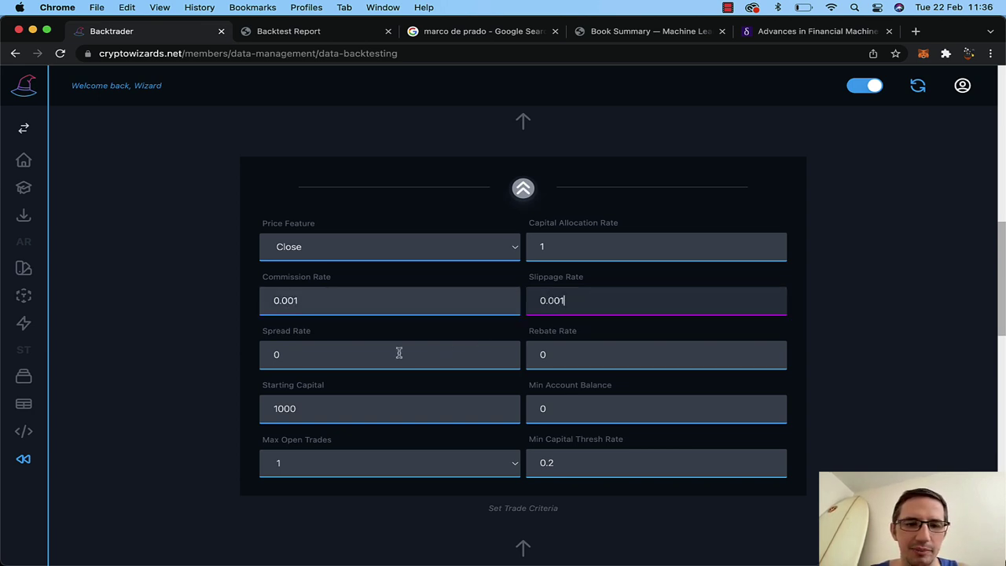
key("BackSpace")
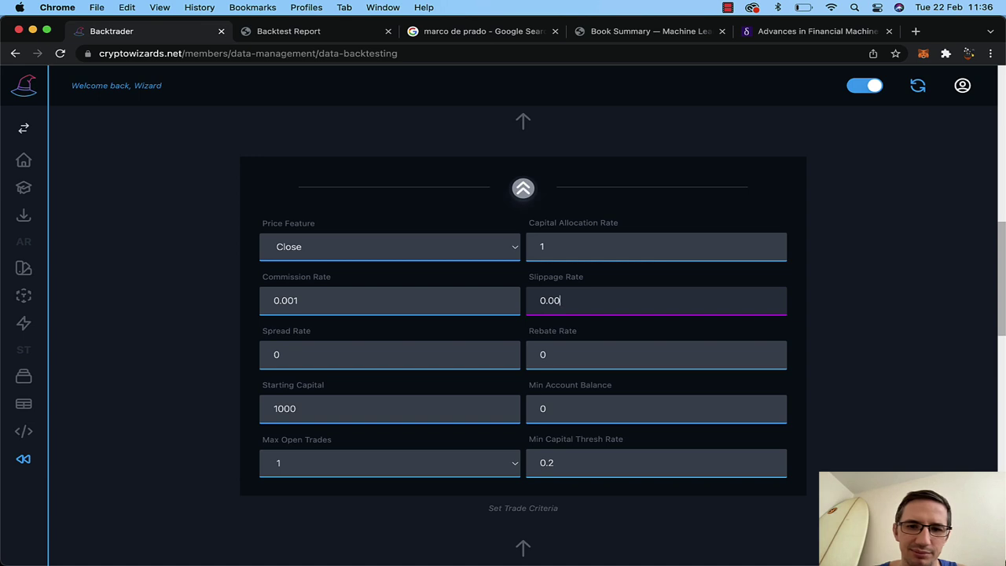
type("1")
scroll(441, 388, "down", 1)
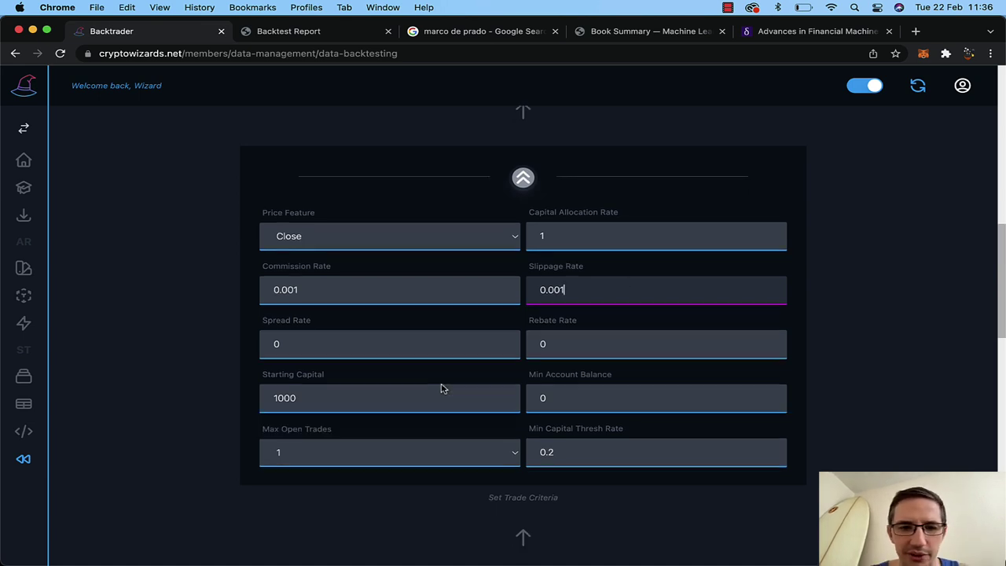
Step: Set the Close Loss % option to 5 in the position closing conditions
scroll(441, 388, "up", 5)
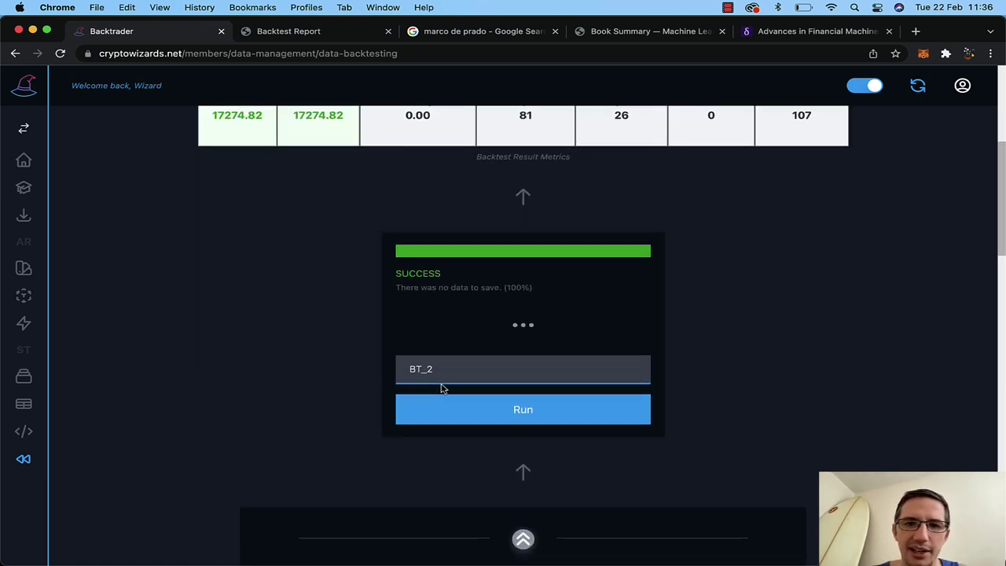
scroll(442, 388, "up", 15)
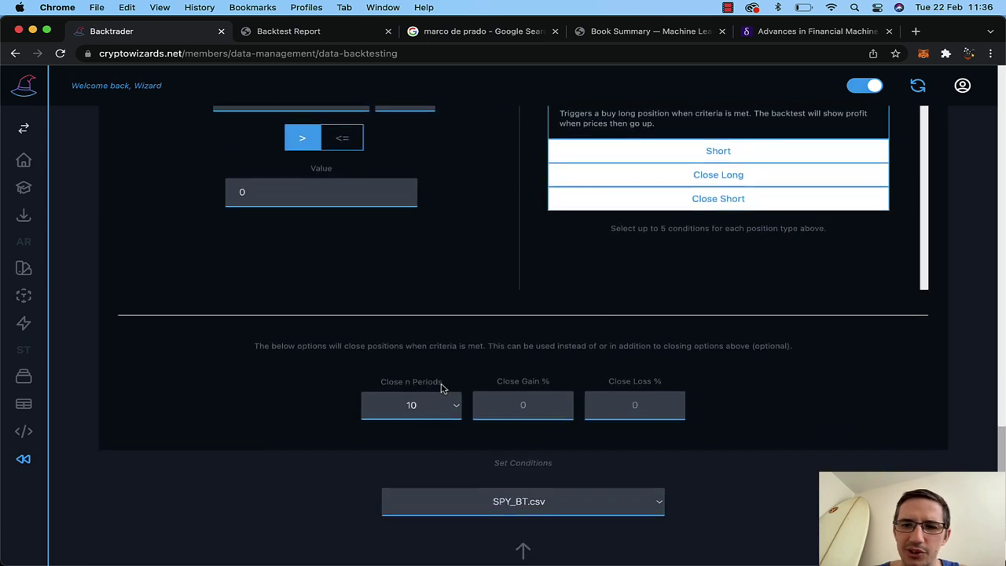
scroll(441, 388, "down", 2)
left_click(636, 294)
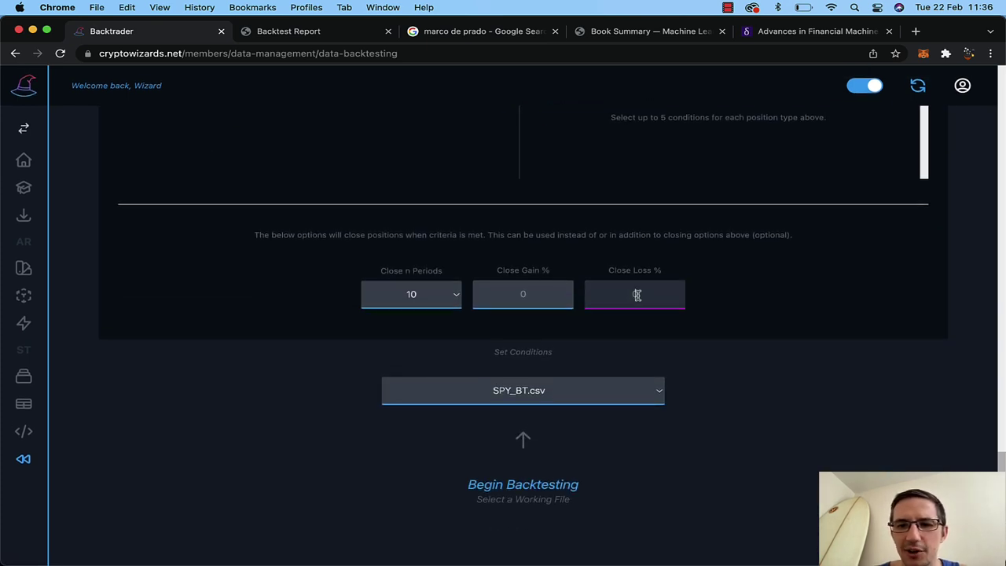
type("5")
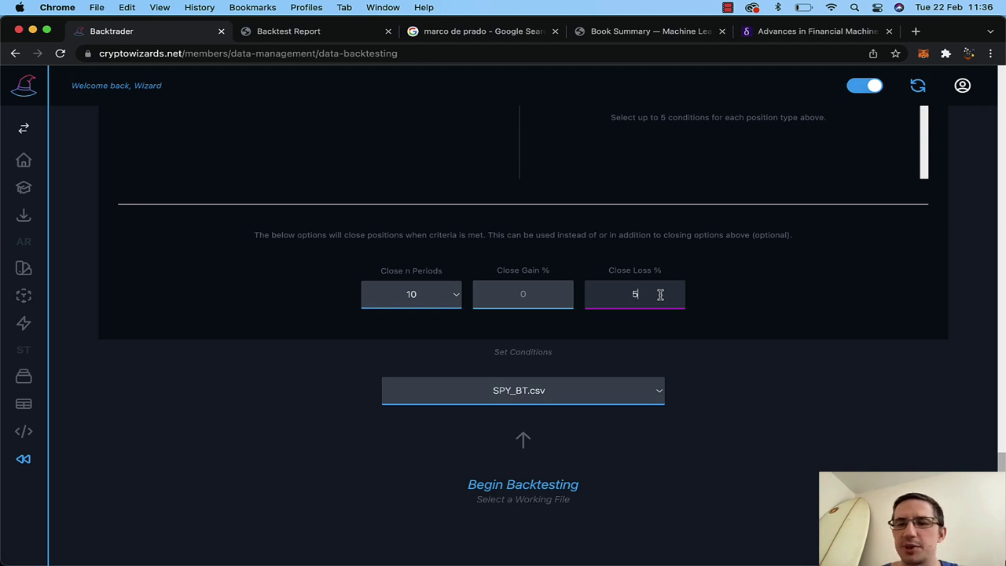
Step: Check the previous max drawdown metric and rerun the BT_2 backtest with the trading costs and loss limit
scroll(660, 294, "up", 3)
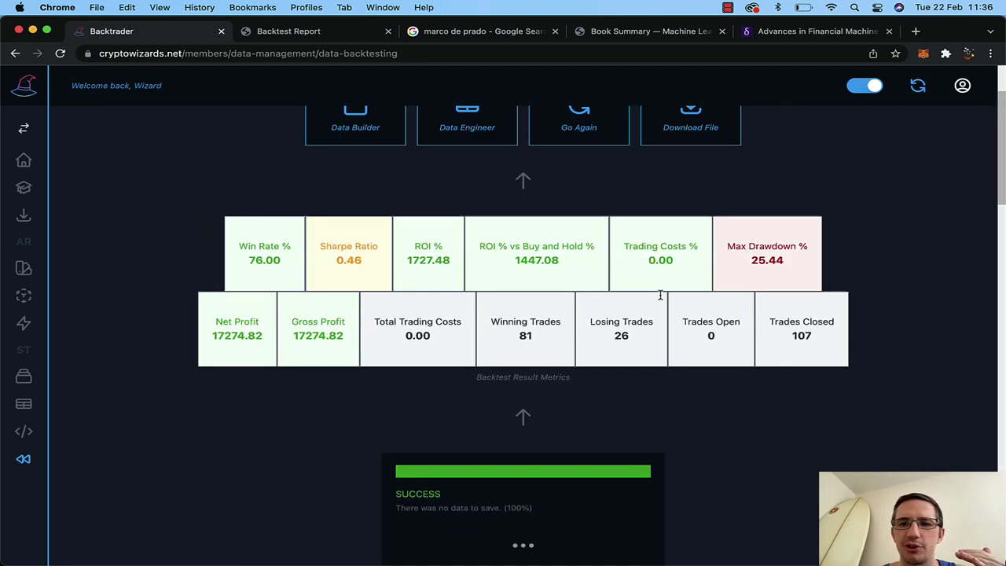
scroll(707, 299, "up", 1)
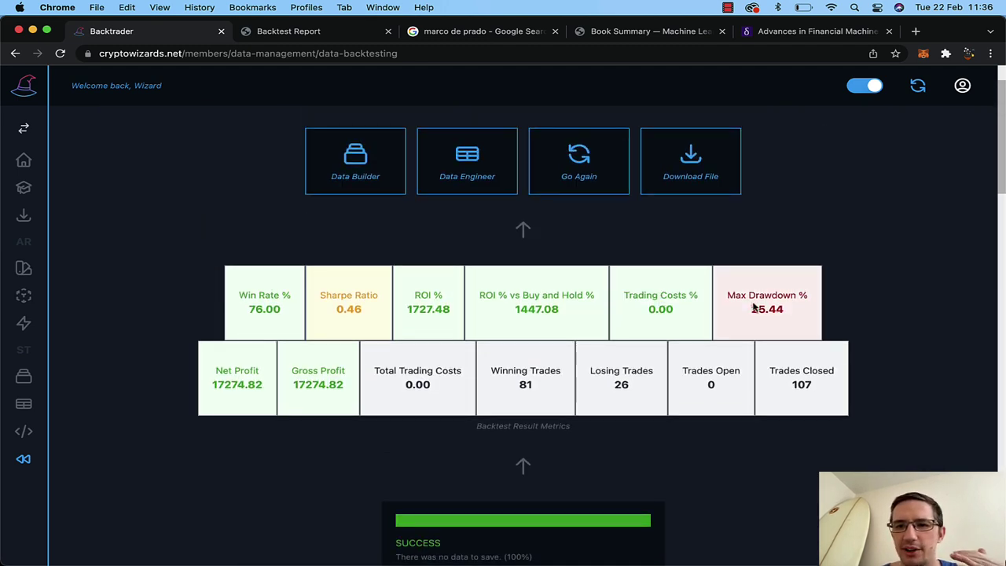
scroll(794, 314, "down", 2)
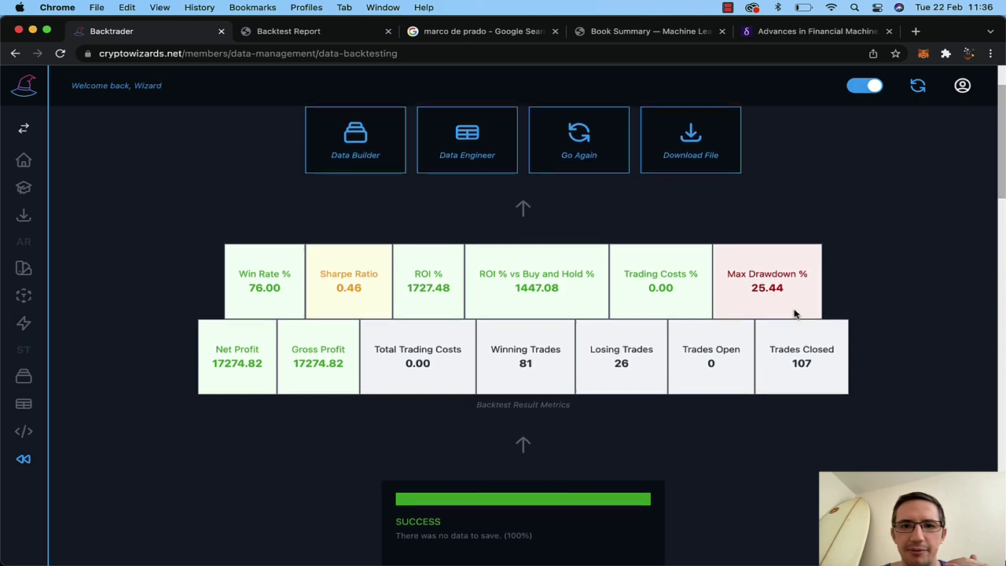
scroll(793, 315, "up", 3)
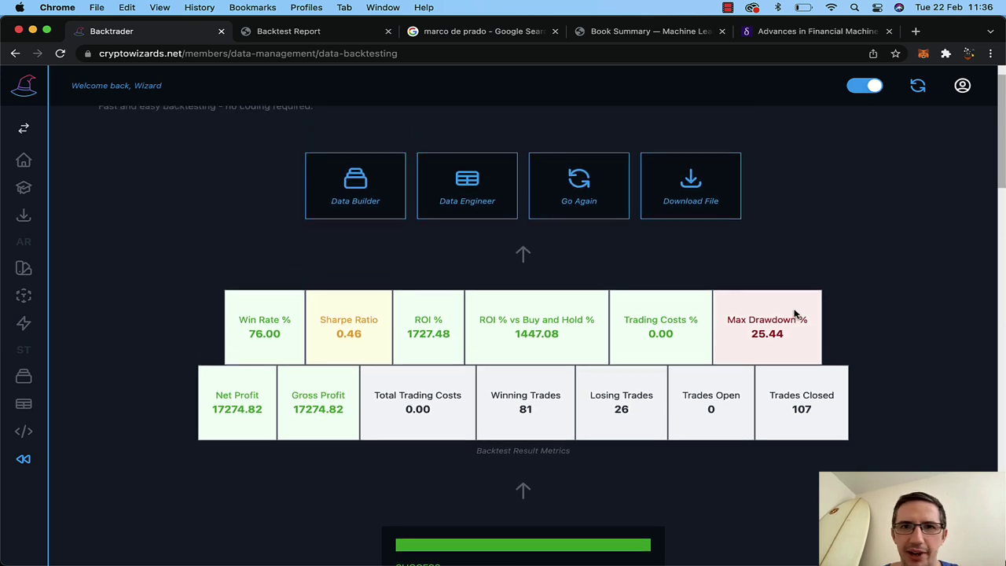
scroll(794, 314, "down", 10)
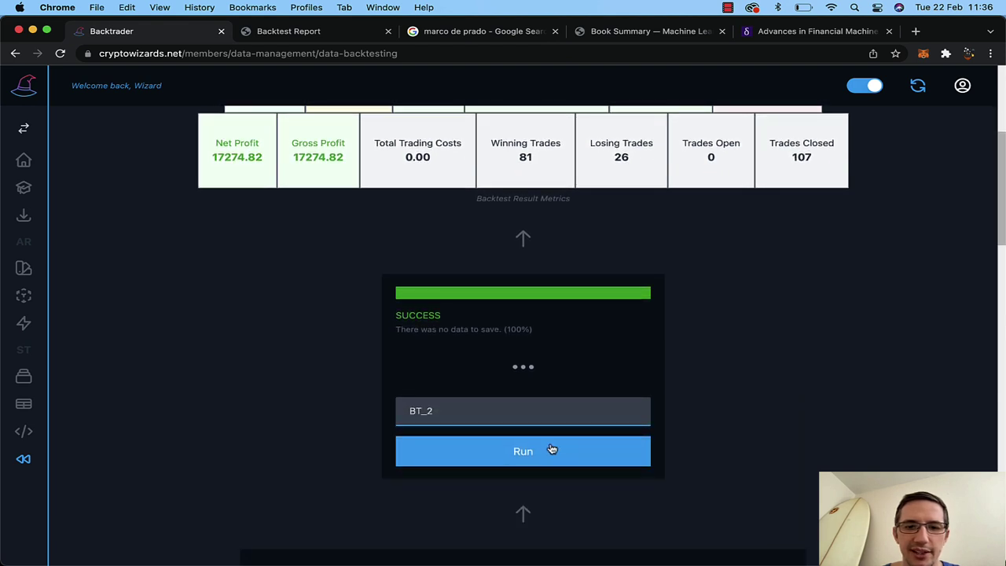
left_click(545, 454)
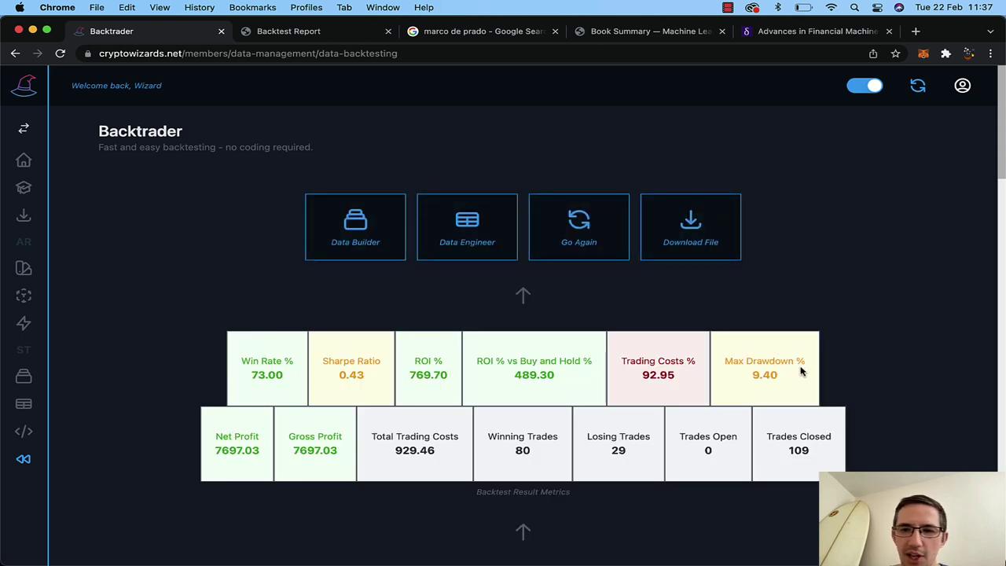
Step: Examine the ROI, trading costs and max drawdown in the new backtest result metrics
scroll(801, 371, "down", 2)
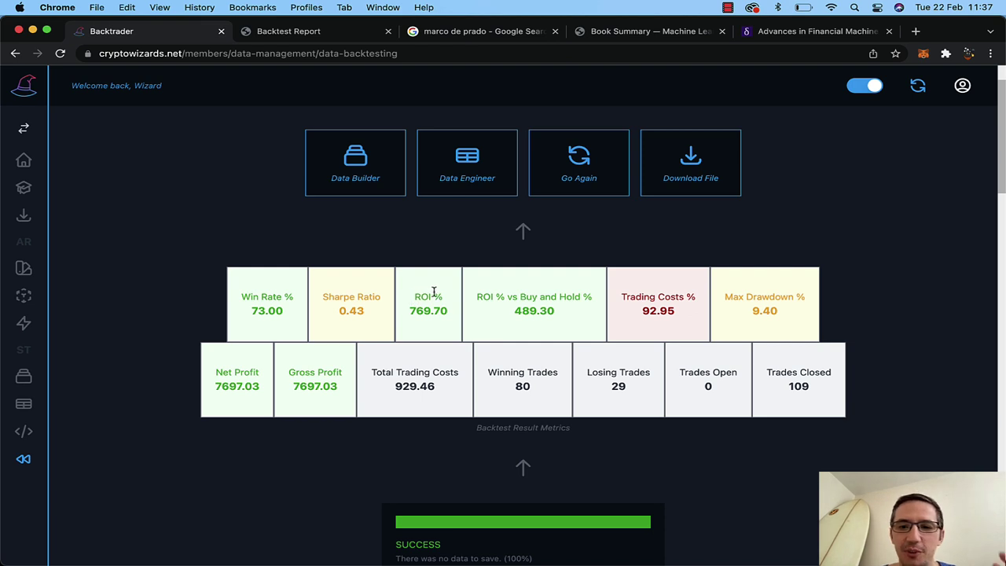
double_click(674, 311)
left_click(692, 315)
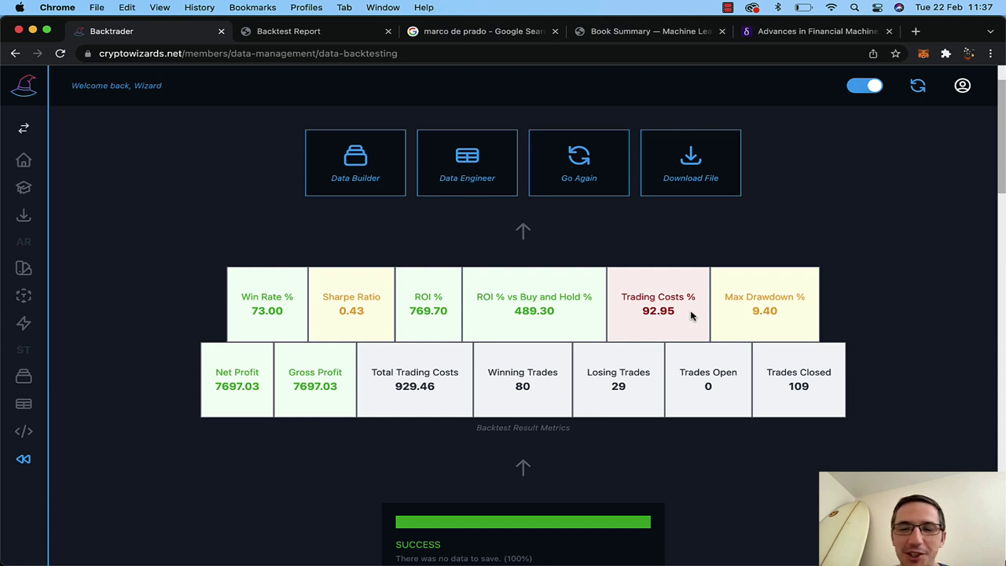
left_click_drag(783, 316, 747, 318)
left_click(747, 317)
scroll(747, 317, "down", 1)
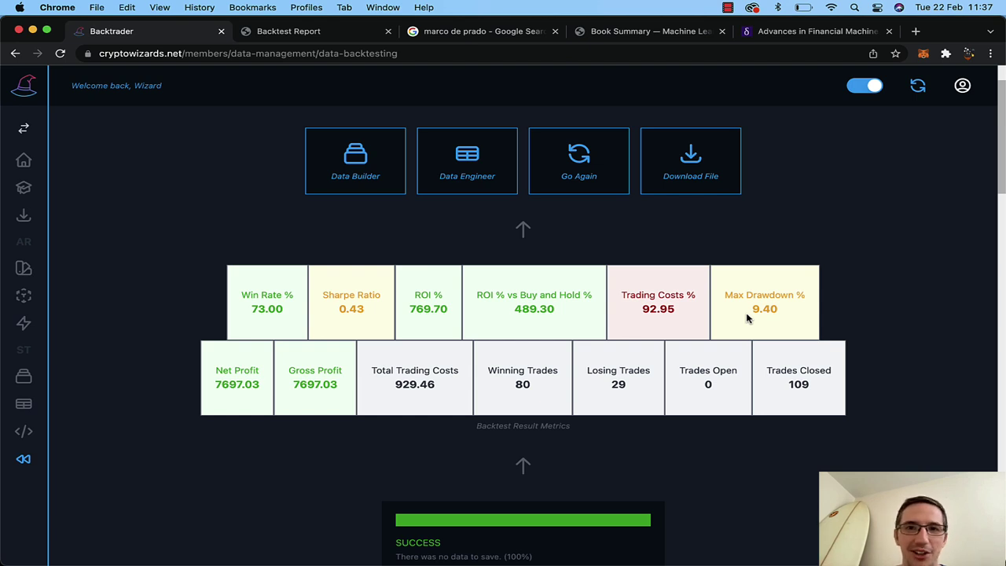
scroll(746, 317, "up", 2)
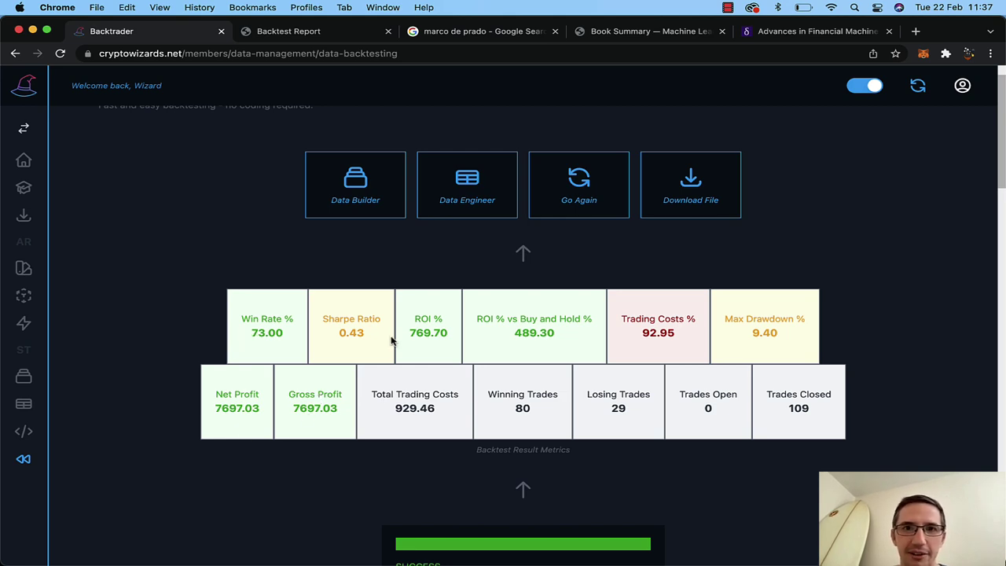
Step: Review the RSI and trend_T1 long conditions and the closing rules used in the backtest
scroll(392, 339, "down", 20)
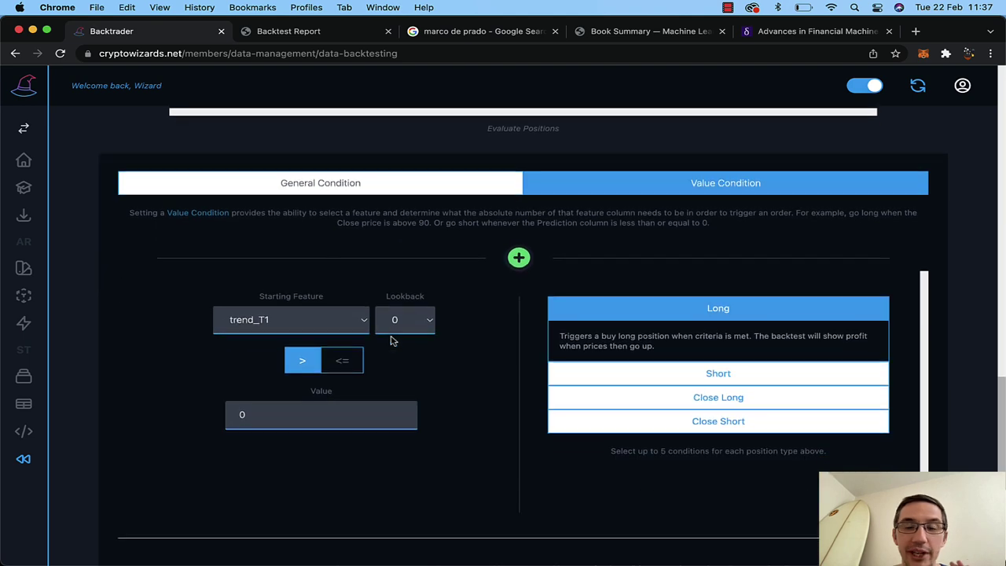
scroll(392, 339, "up", 2)
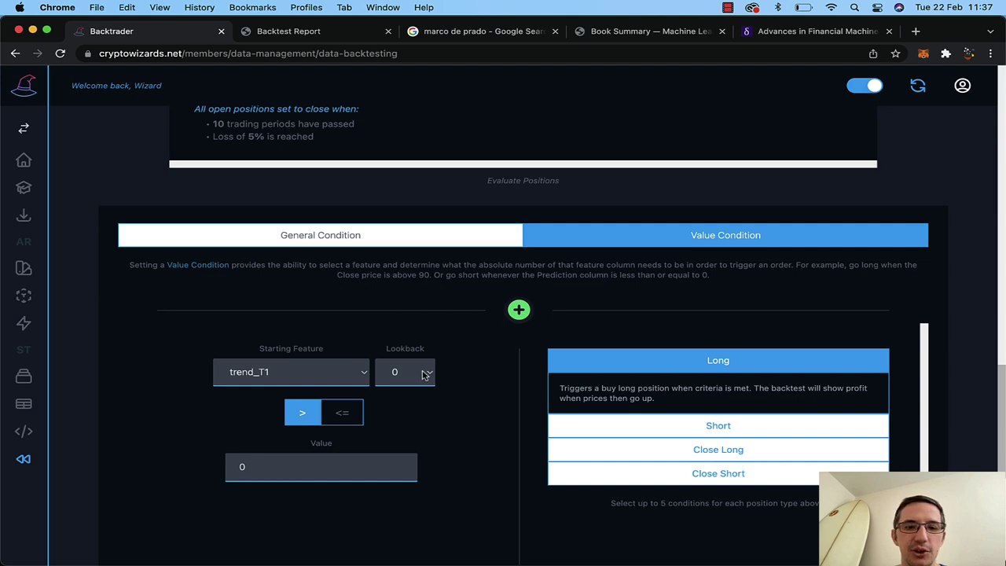
scroll(446, 327, "up", 5)
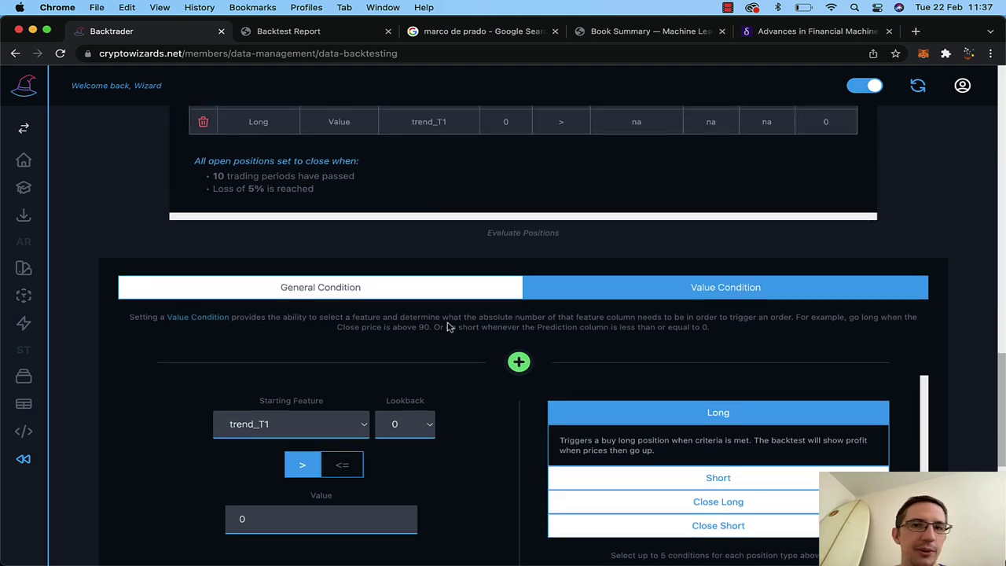
scroll(446, 327, "up", 2)
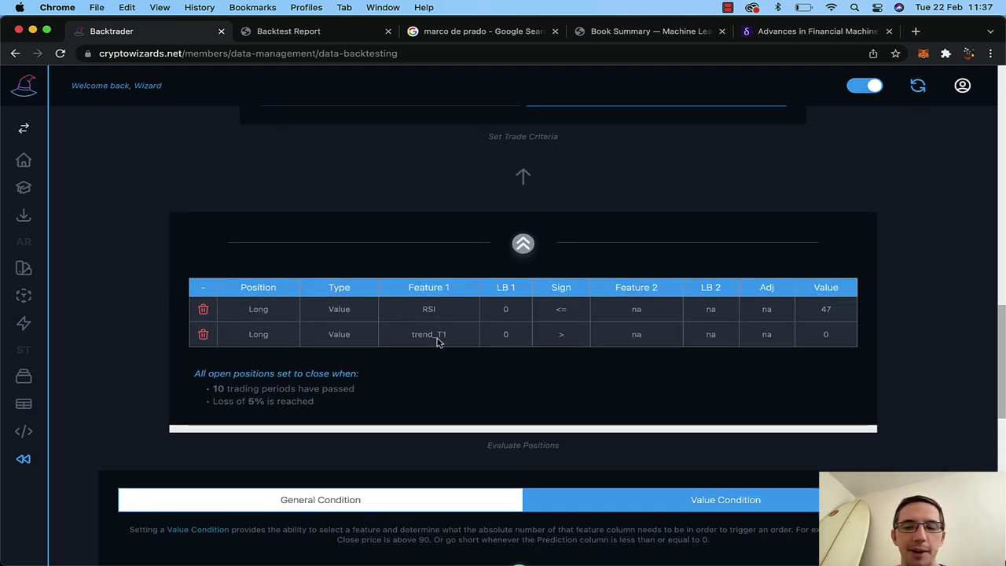
Step: Download the updated backtest report, open the PDF to view its charts, and close it
scroll(479, 257, "up", 15)
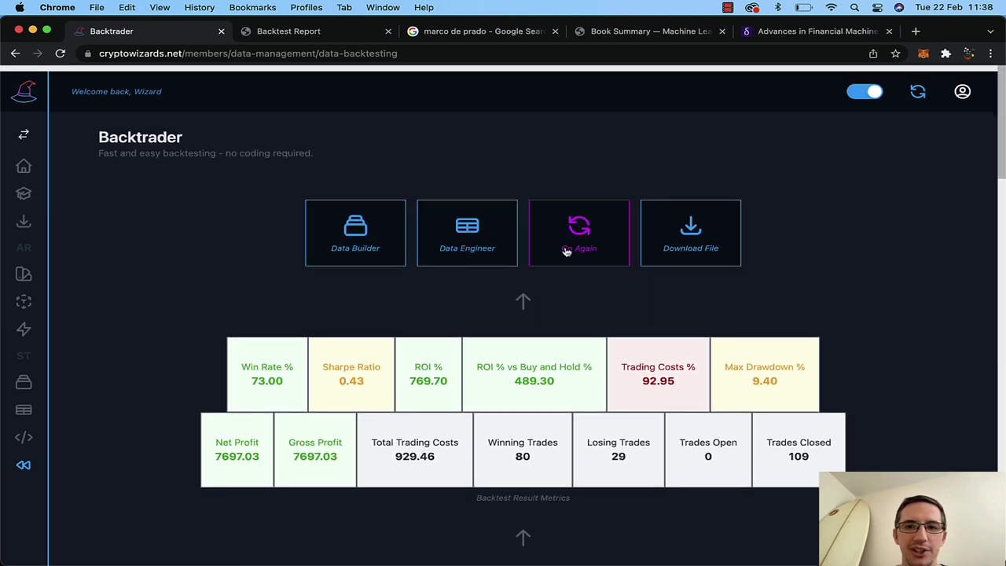
left_click(673, 212)
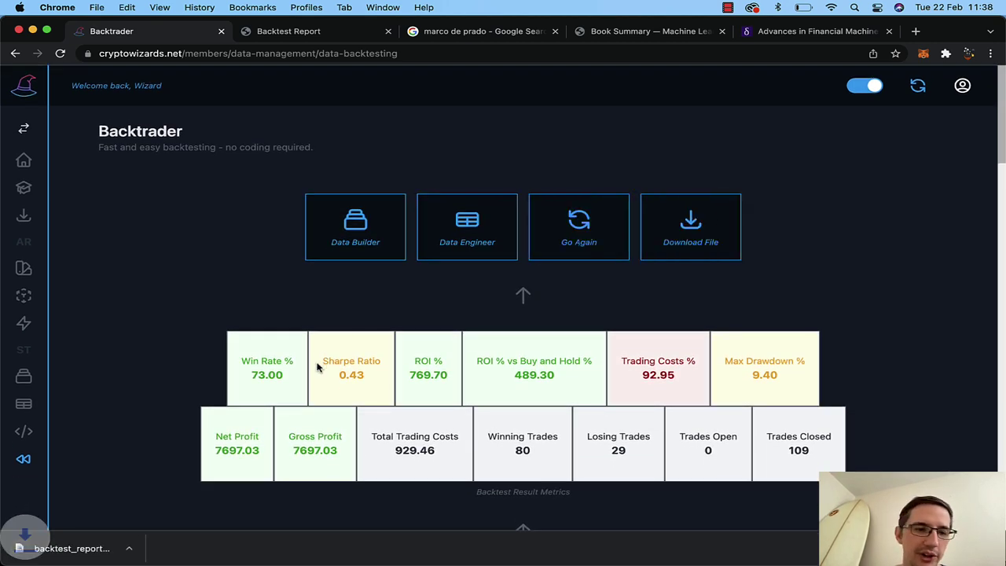
left_click(147, 547)
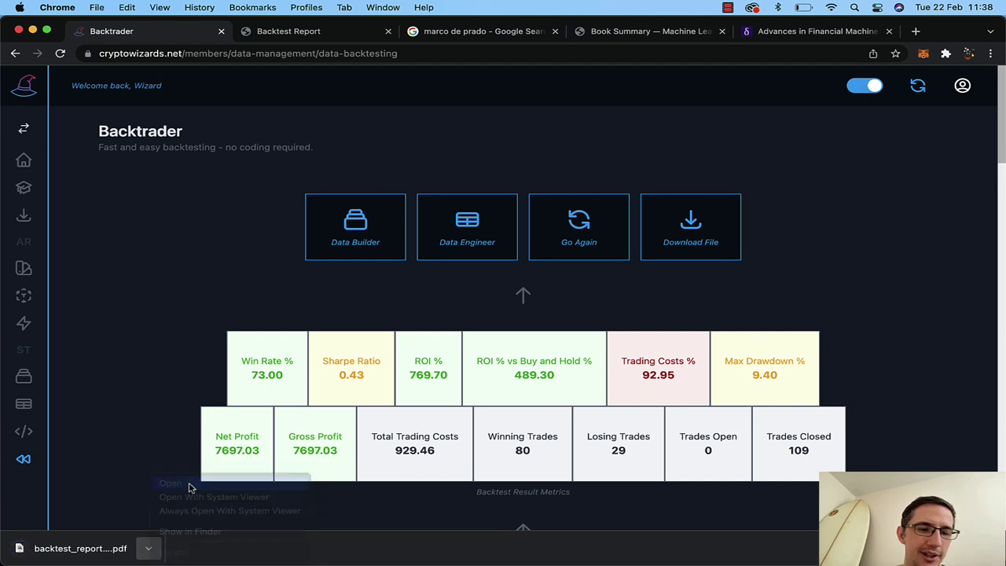
left_click(189, 481)
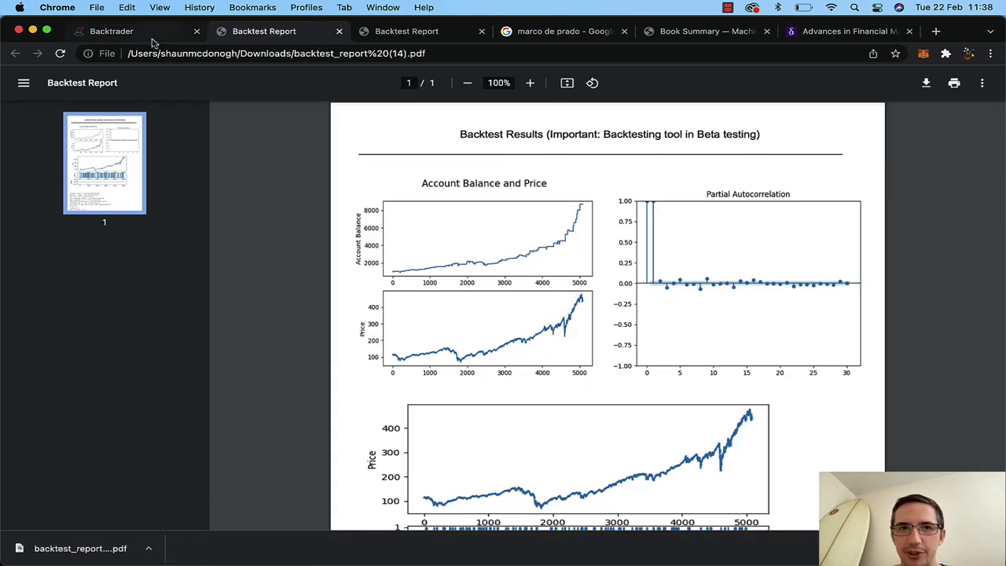
left_click(339, 31)
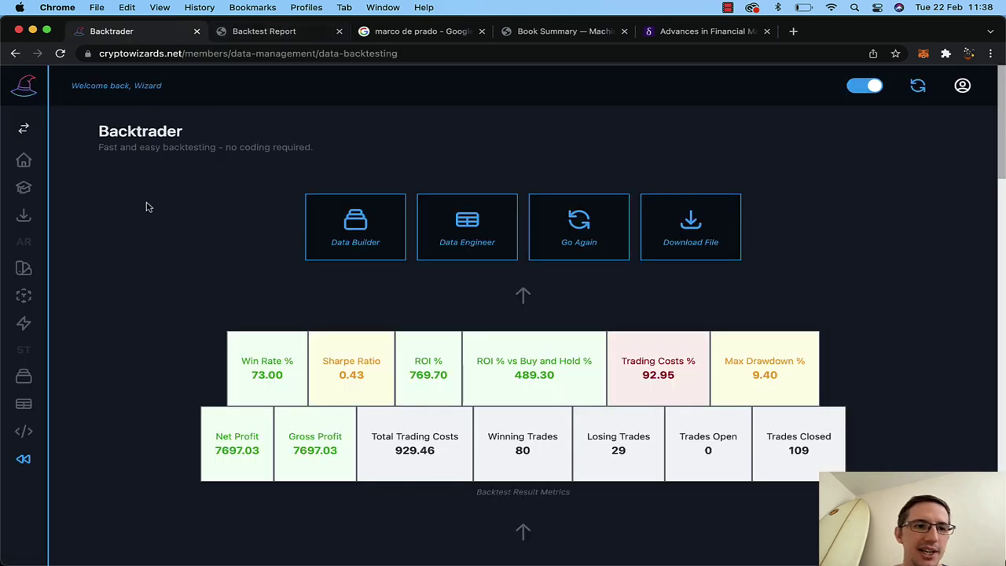
Step: Open the Data Engineer page and switch to the SPY (2) workbook in Excel to view its price chart
left_click(24, 404)
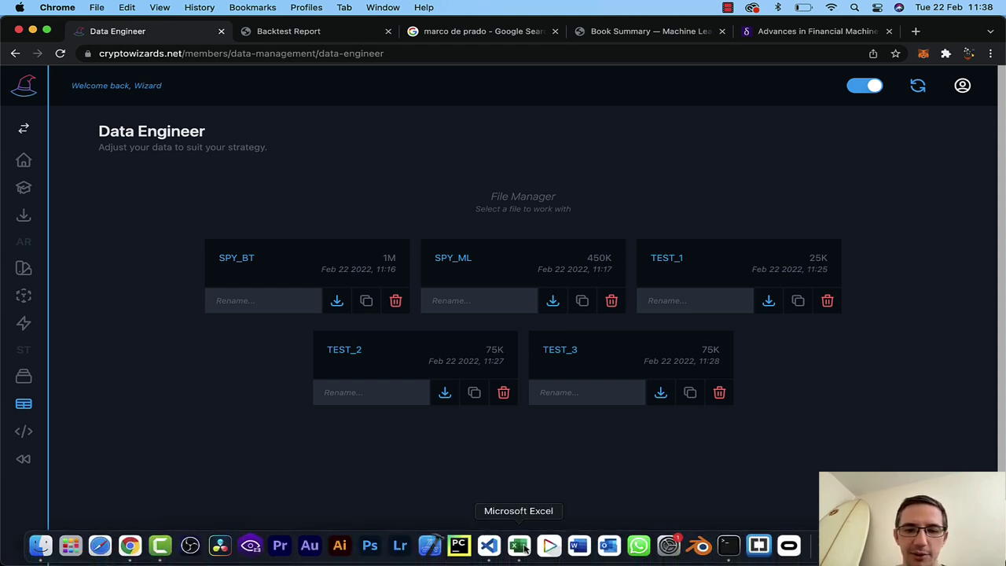
left_click(521, 546)
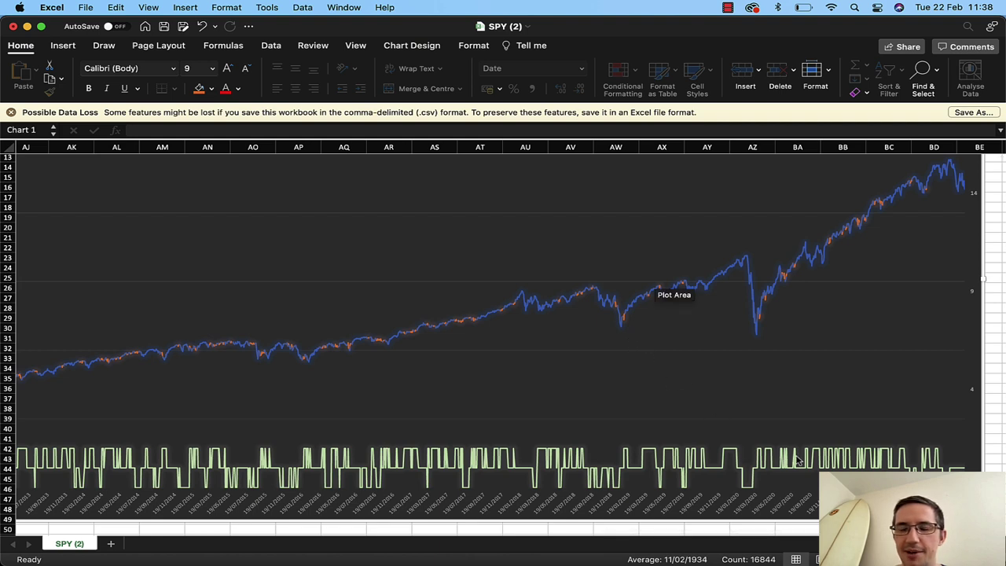